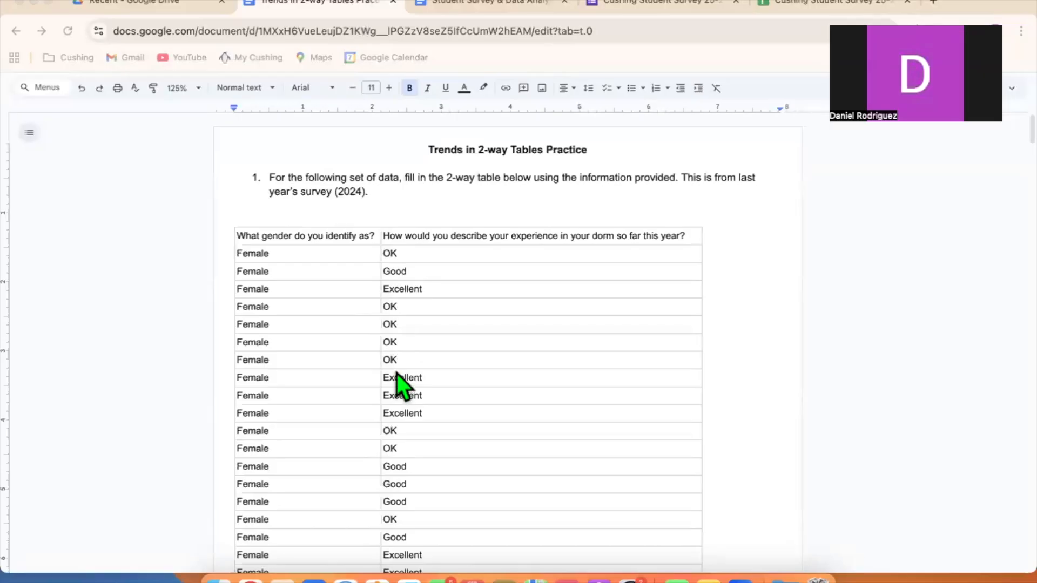
# Review the practice document's gender and dorm experience survey data and the empty two-way tables that follow it.
pyautogui.scroll(-1, 397, 373)
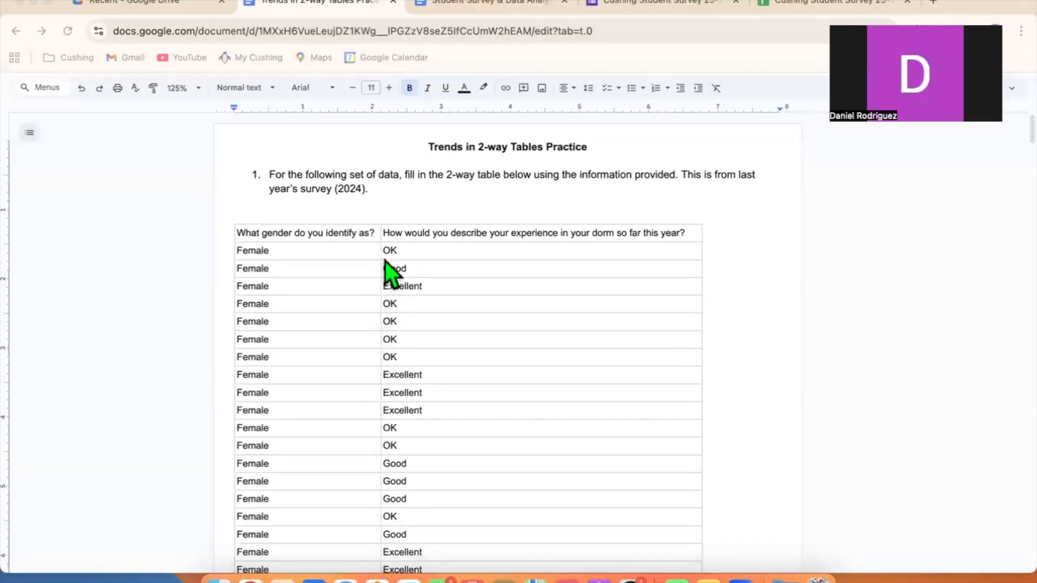
pyautogui.scroll(-2, 381, 344)
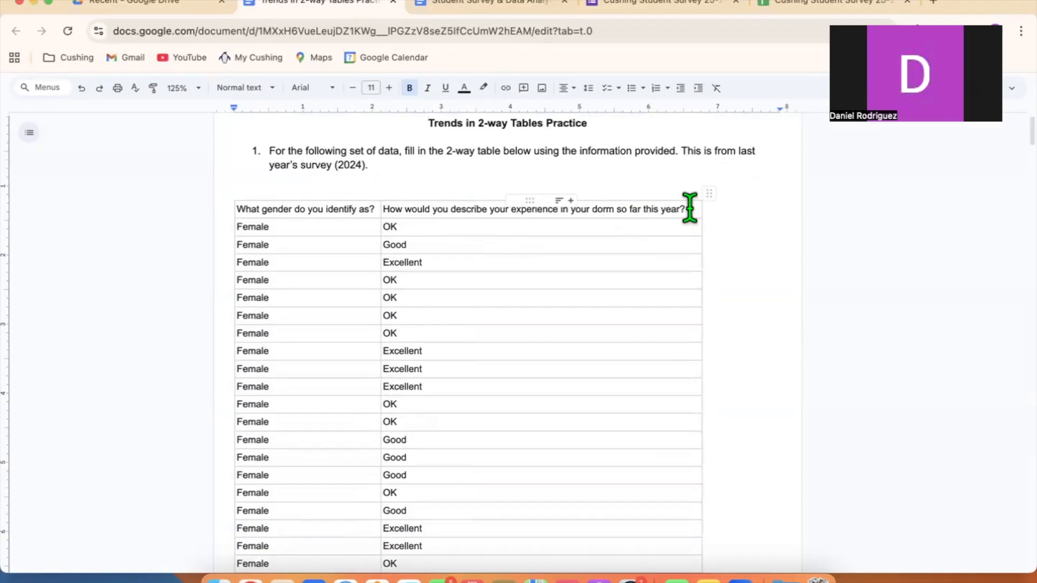
pyautogui.scroll(-15, 609, 299)
pyautogui.scroll(-5, 599, 343)
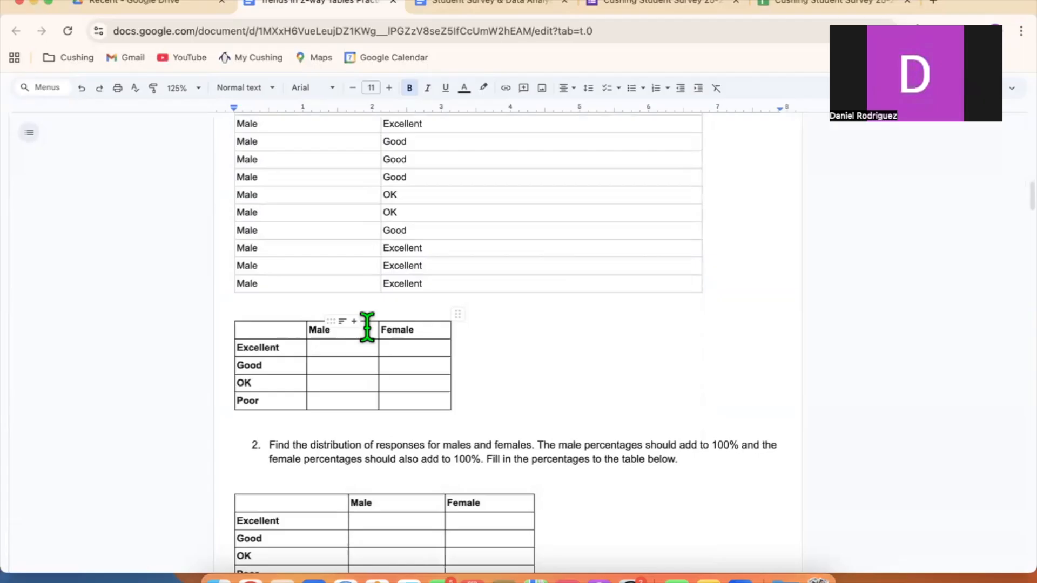
pyautogui.scroll(-4, 368, 326)
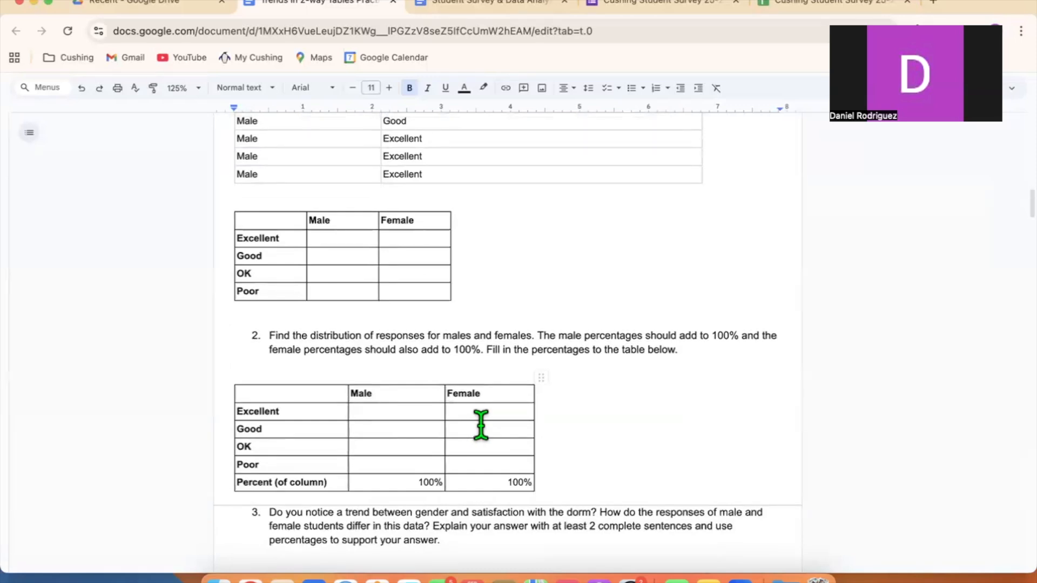
pyautogui.scroll(10, 479, 332)
pyautogui.scroll(5, 479, 330)
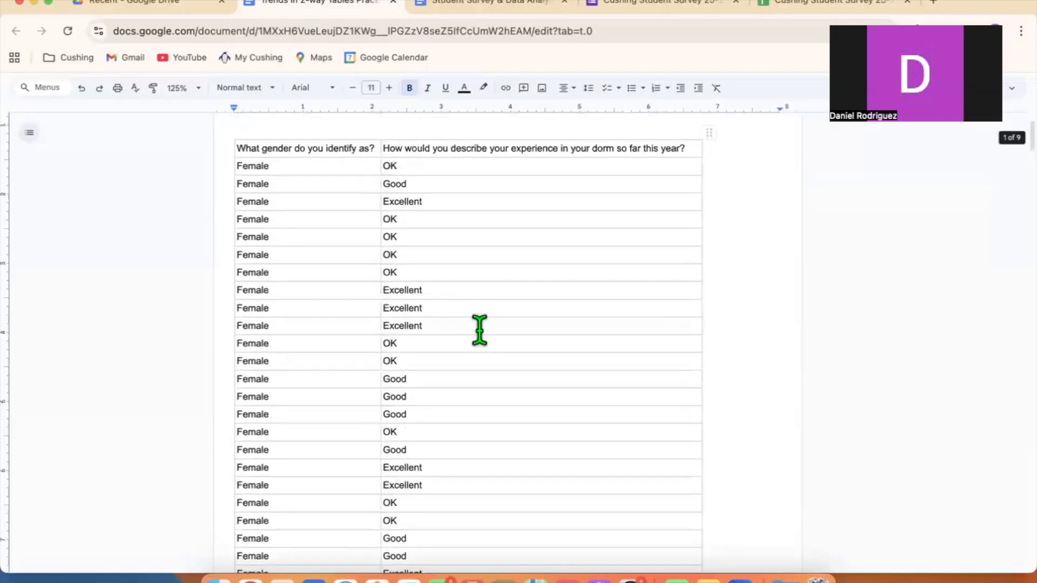
pyautogui.scroll(3, 479, 330)
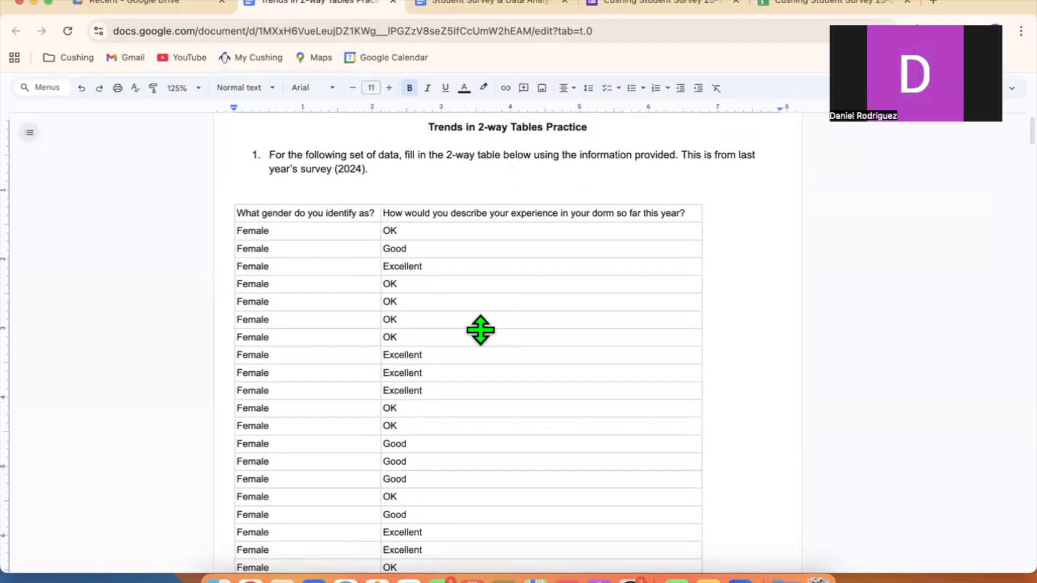
pyautogui.click(554, 215)
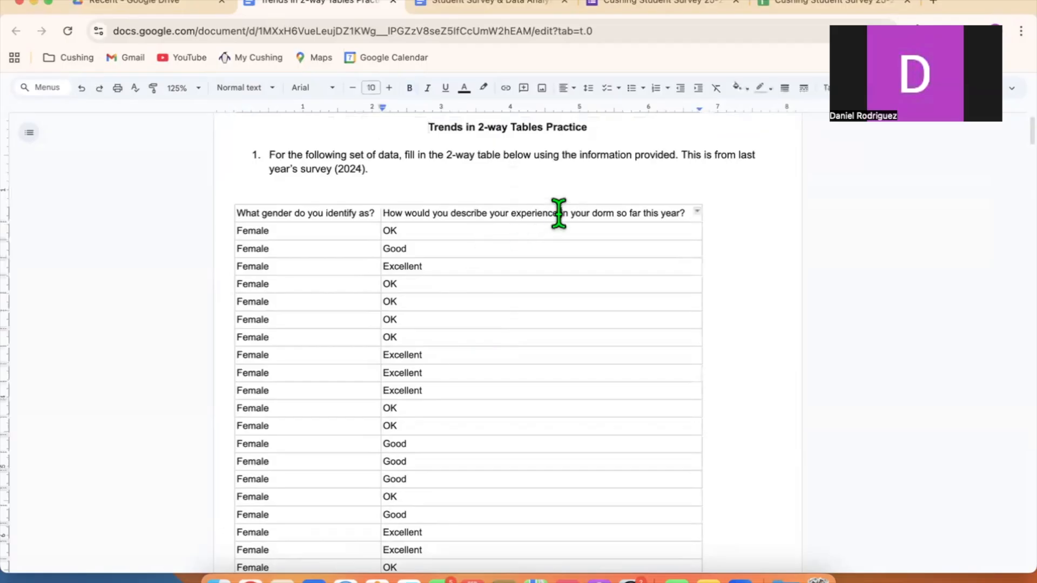
pyautogui.moveTo(382, 213); pyautogui.dragTo(384, 278)
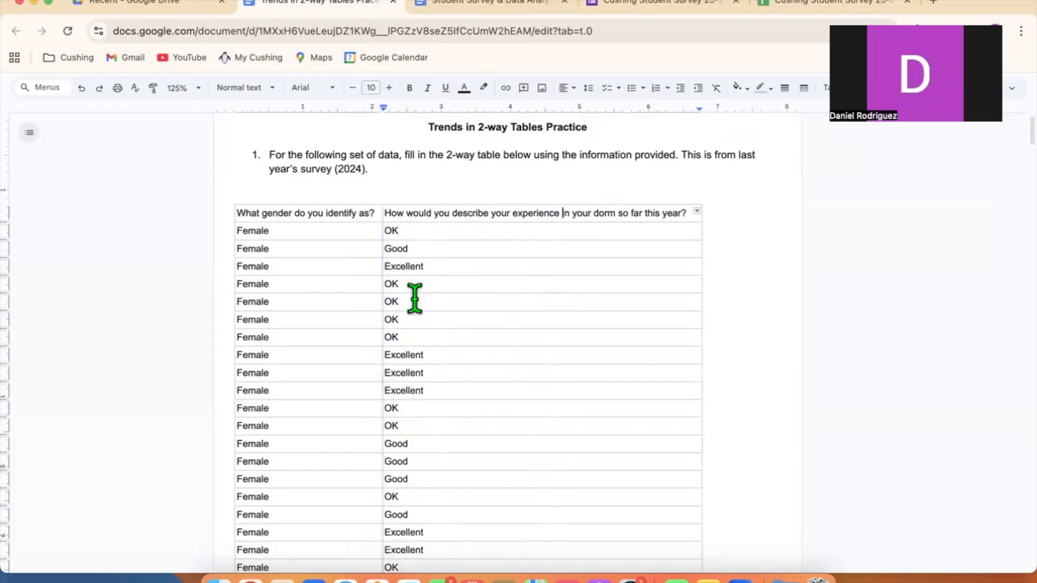
pyautogui.scroll(-8, 492, 384)
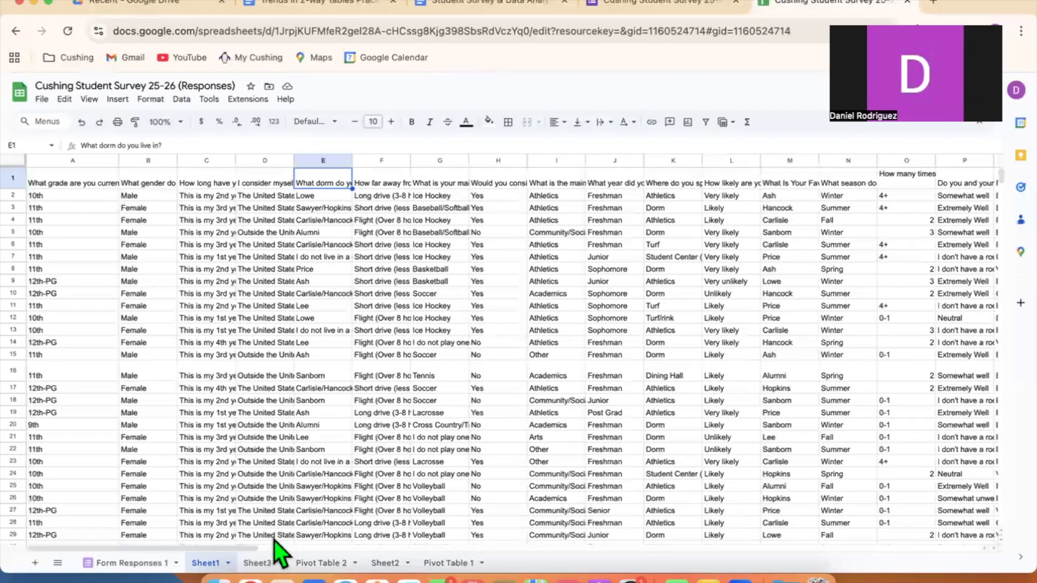
# Examine the off-campus weekend data and pie charts in Sheet2 and the summary and column chart in Pivot Table 1.
pyautogui.click(379, 563)
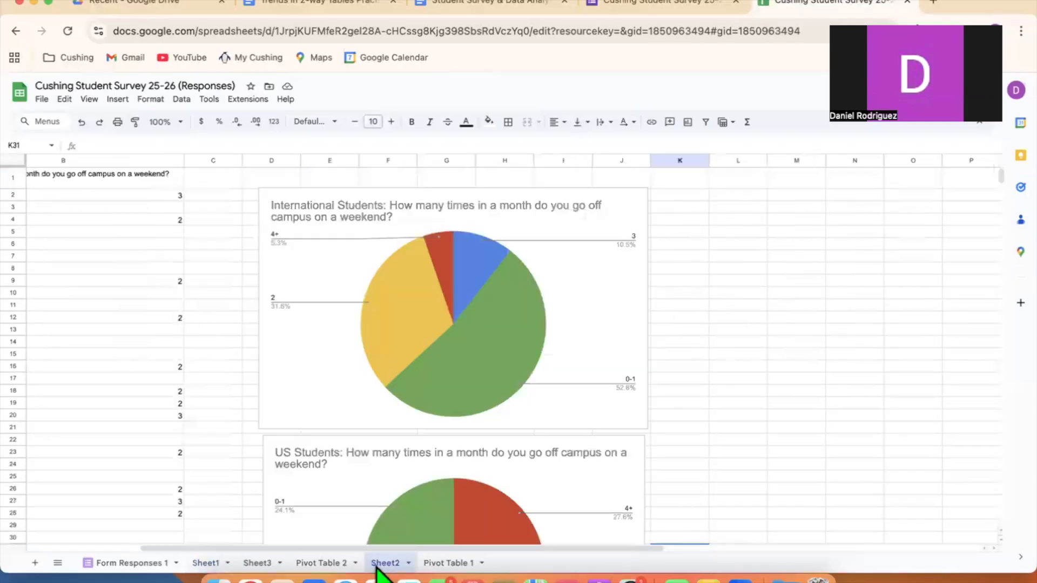
pyautogui.moveTo(266, 549); pyautogui.dragTo(118, 491)
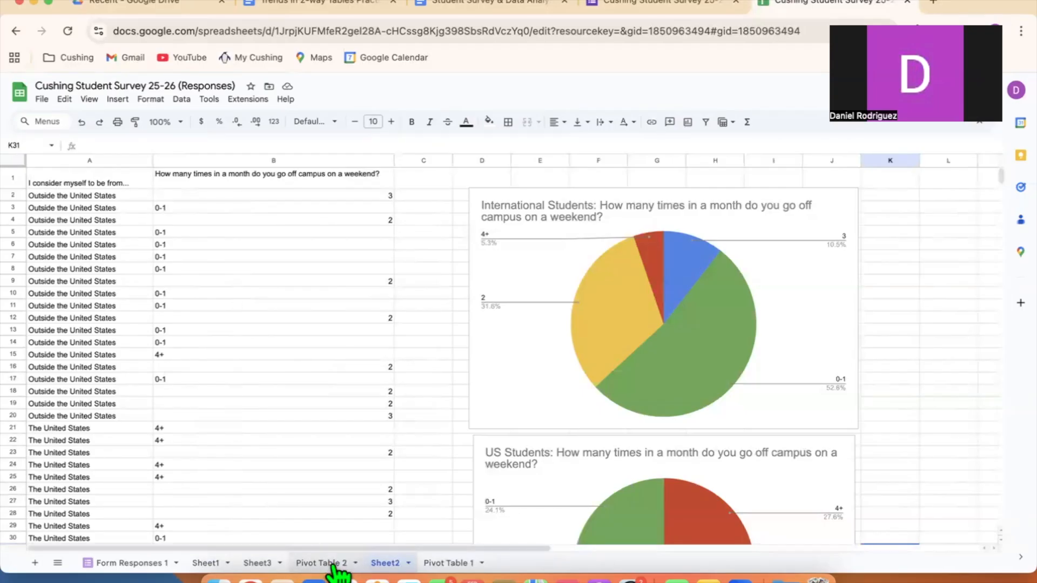
pyautogui.click(446, 565)
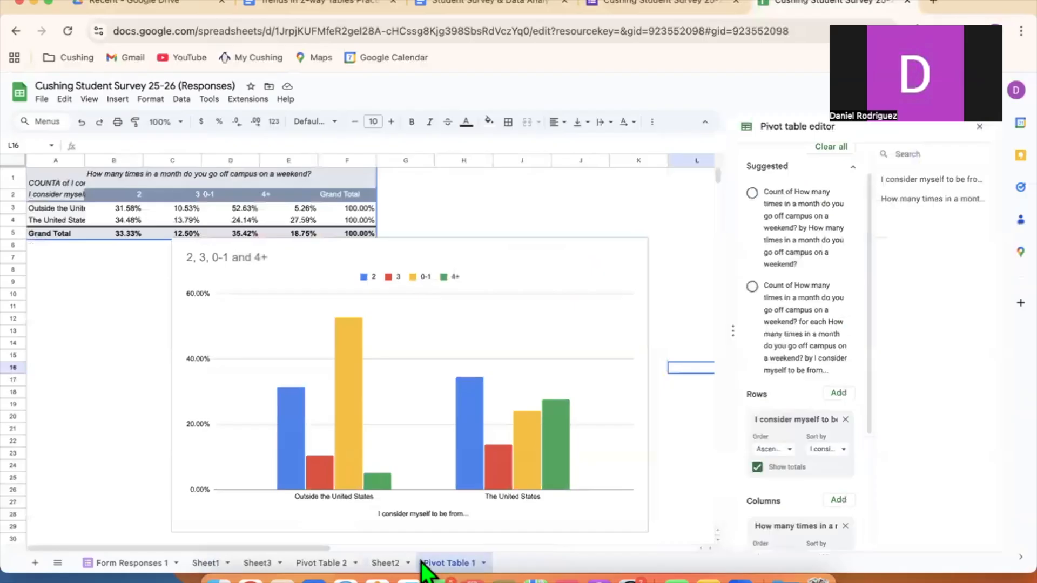
pyautogui.click(387, 563)
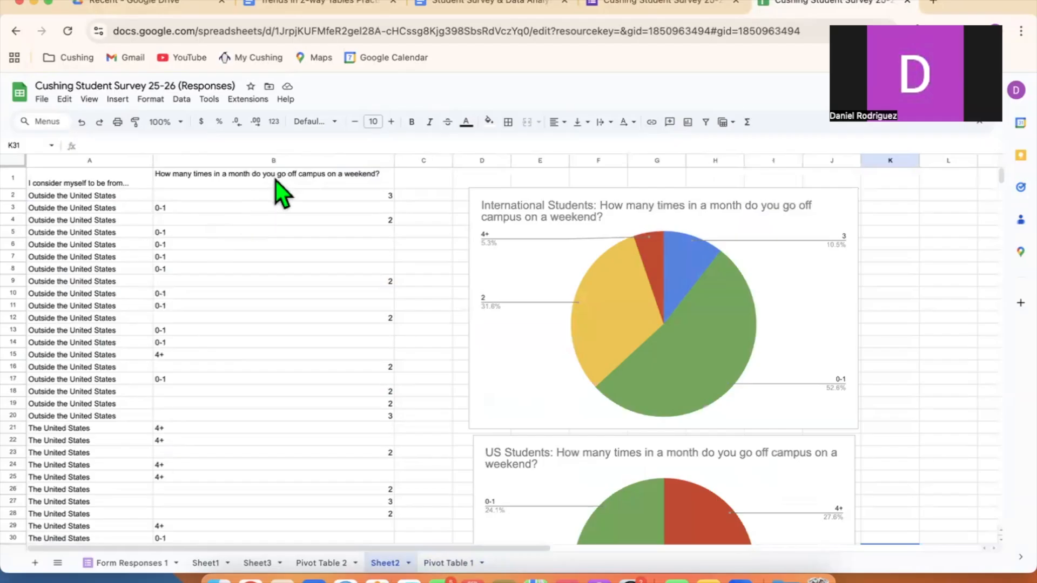
# Wrap the text of the question headers in row 1 of Sheet1.
pyautogui.click(205, 563)
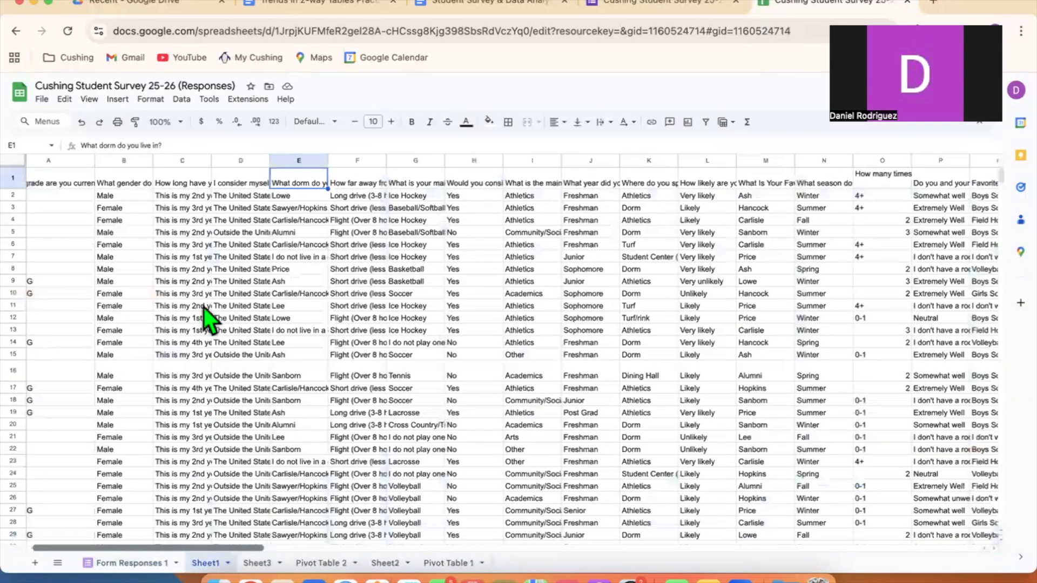
pyautogui.hscroll(-2, 192, 289)
pyautogui.click(118, 245)
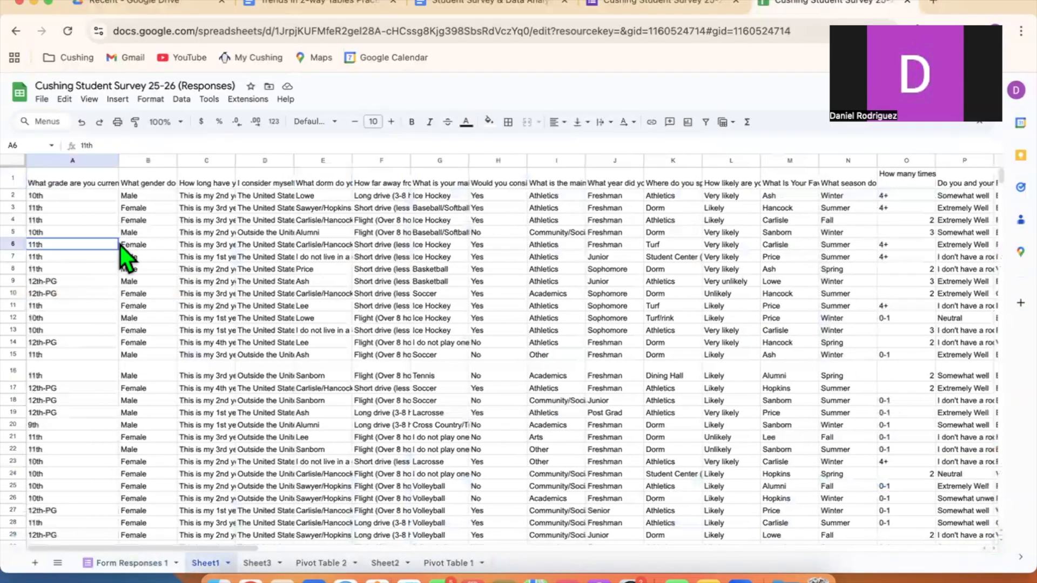
pyautogui.click(13, 180)
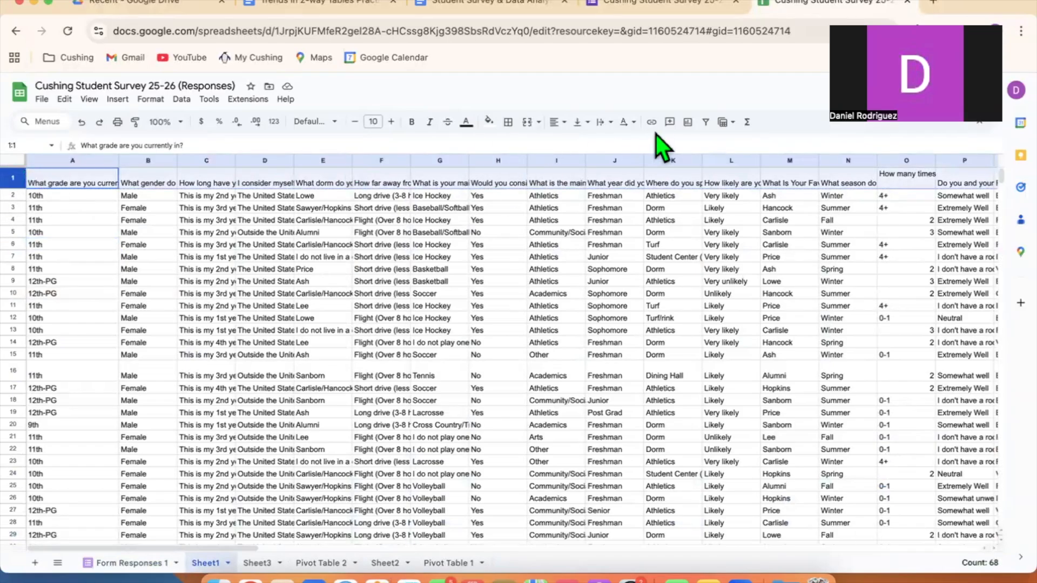
pyautogui.click(131, 231)
pyautogui.click(17, 177)
pyautogui.click(10, 209)
pyautogui.click(18, 176)
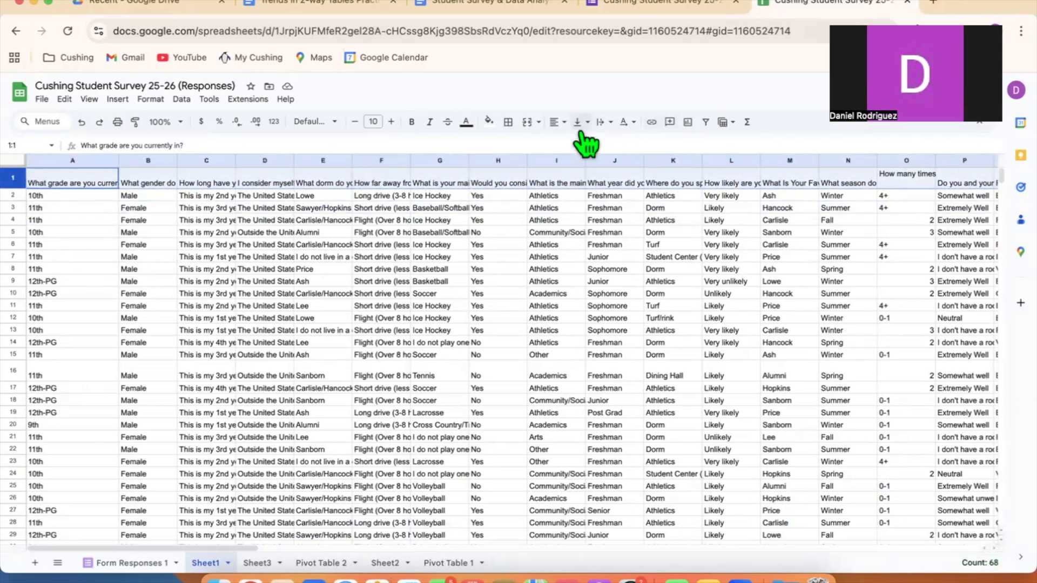
pyautogui.click(610, 120)
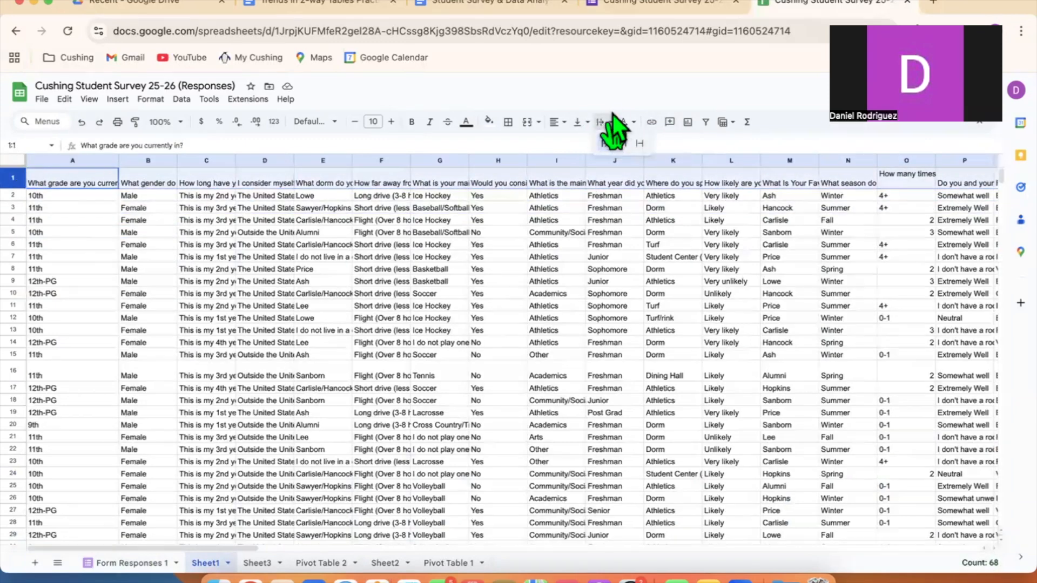
pyautogui.click(622, 143)
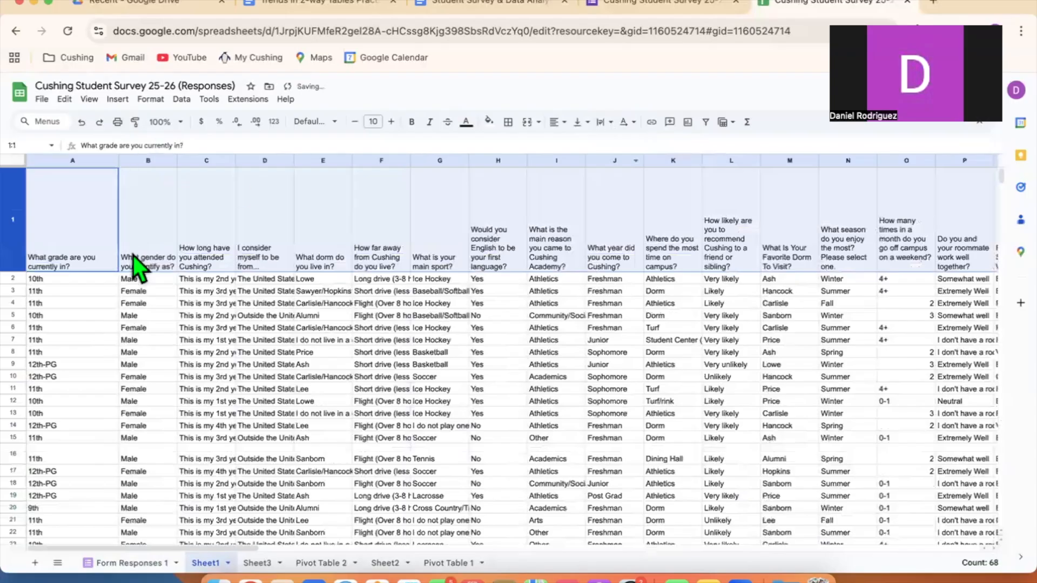
# Widen columns A through E of Sheet1 so their headers and responses are easier to read.
pyautogui.click(187, 320)
pyautogui.moveTo(119, 159); pyautogui.dragTo(192, 174)
pyautogui.moveTo(251, 157); pyautogui.dragTo(658, 166)
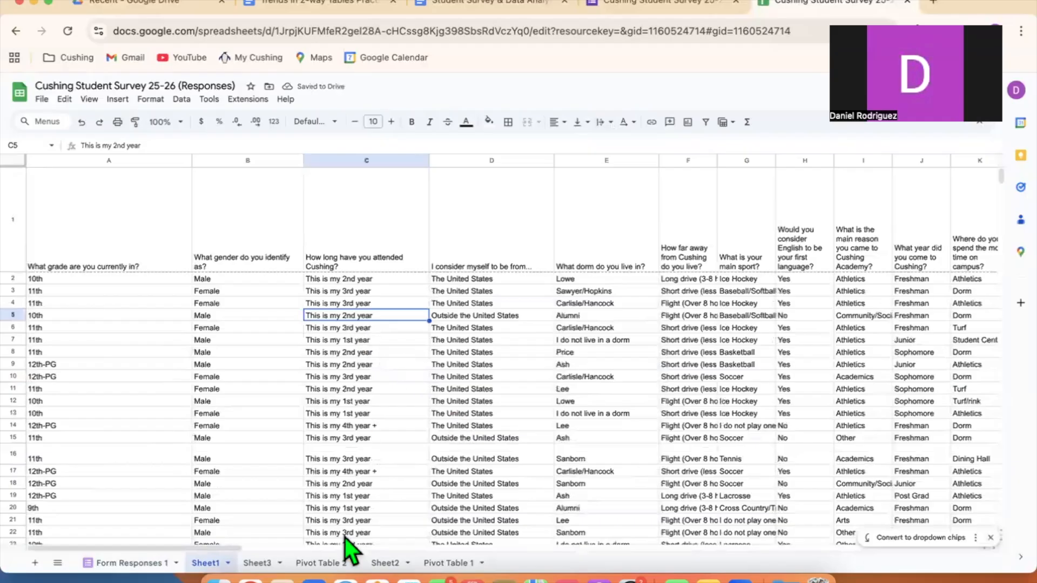
# Copy the "I consider myself to be from..." data (D1:D49) into column A of a new sheet, with a wider column and bold header.
pyautogui.moveTo(215, 549); pyautogui.dragTo(278, 548)
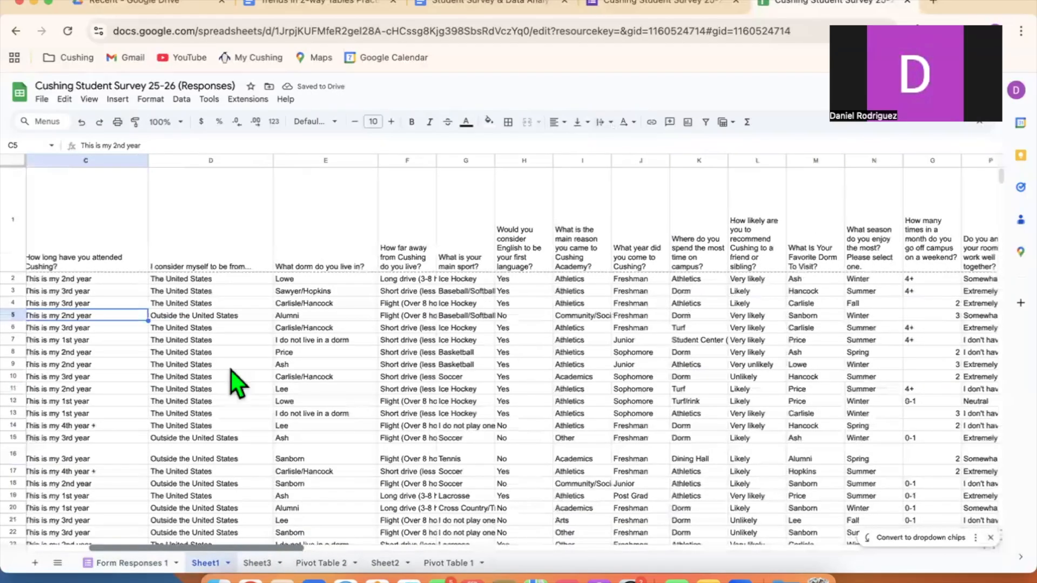
pyautogui.hscroll(1, 210, 242)
pyautogui.moveTo(211, 242); pyautogui.dragTo(196, 357)
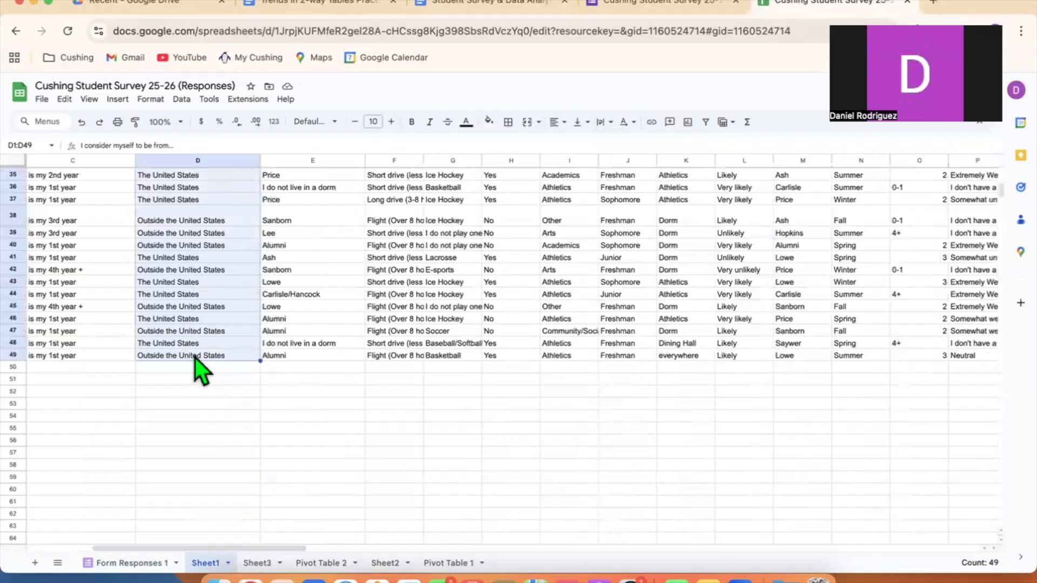
pyautogui.click(34, 563)
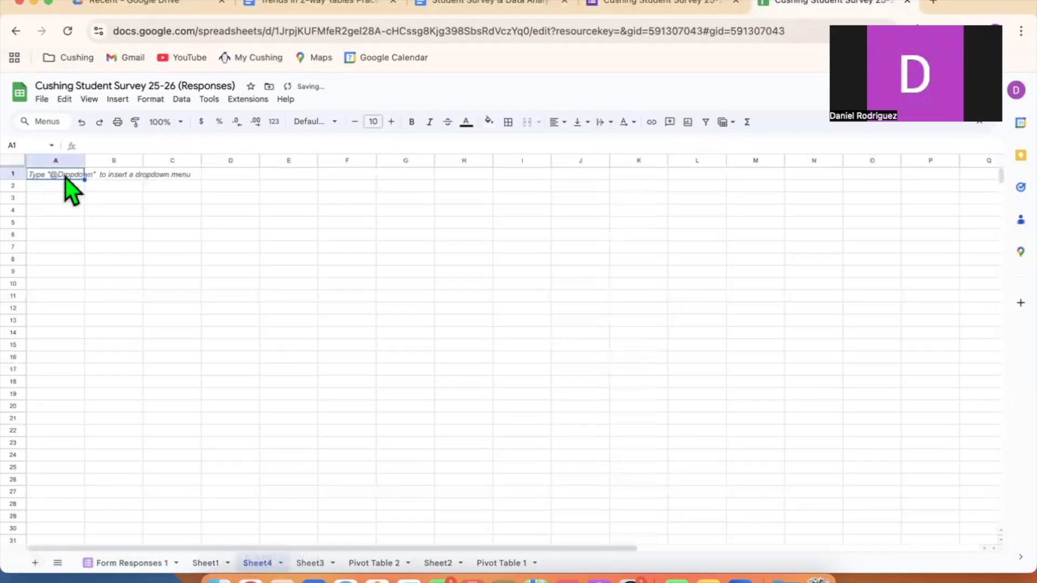
pyautogui.press('super+v')
pyautogui.moveTo(85, 159); pyautogui.dragTo(190, 158)
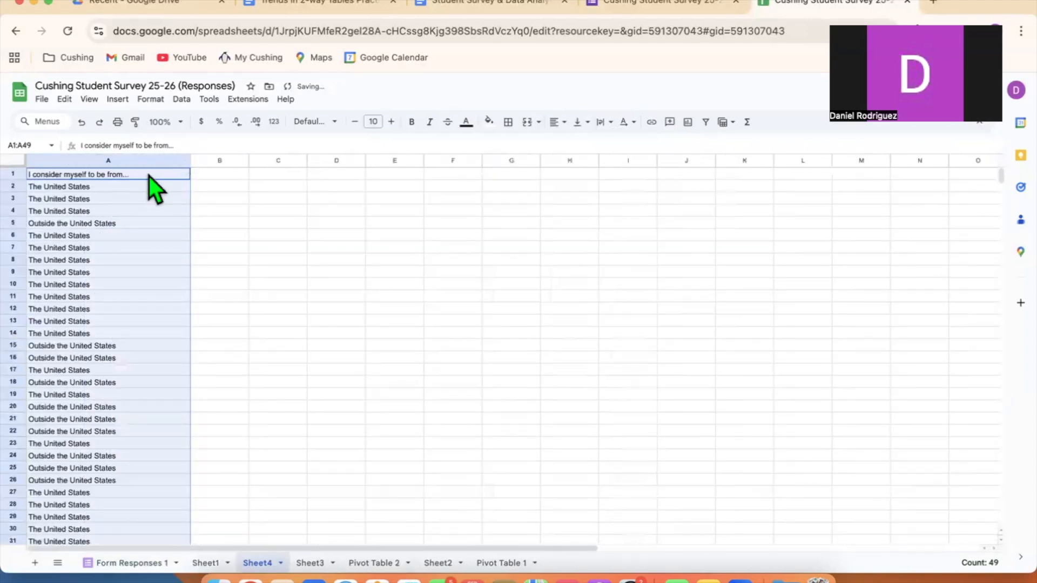
pyautogui.click(149, 176)
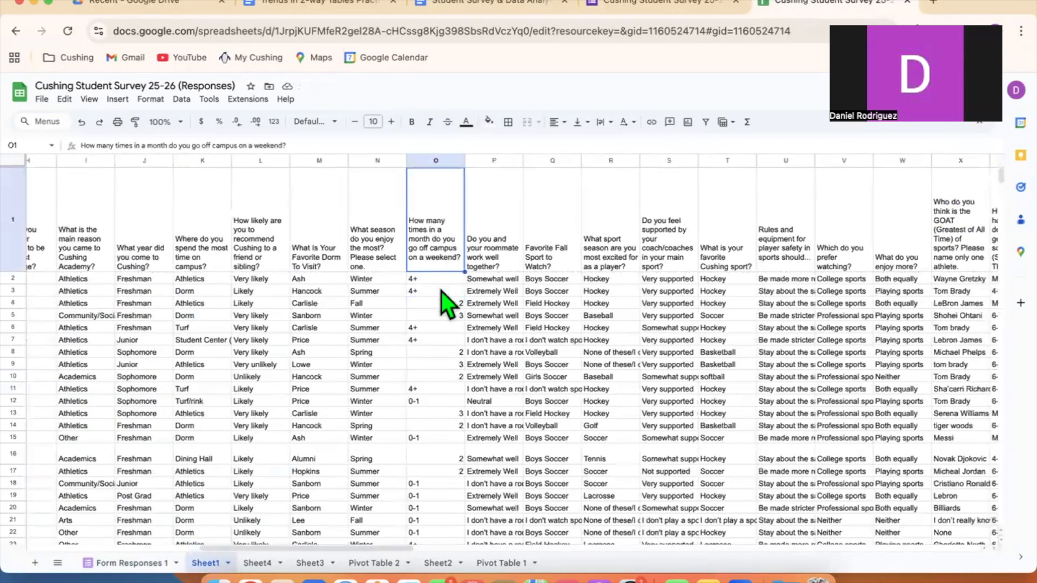
# Copy the "How many times in a month do you go off campus on a weekend?" column from Sheet1 into Sheet4 starting at B1.
pyautogui.moveTo(438, 255); pyautogui.dragTo(437, 540)
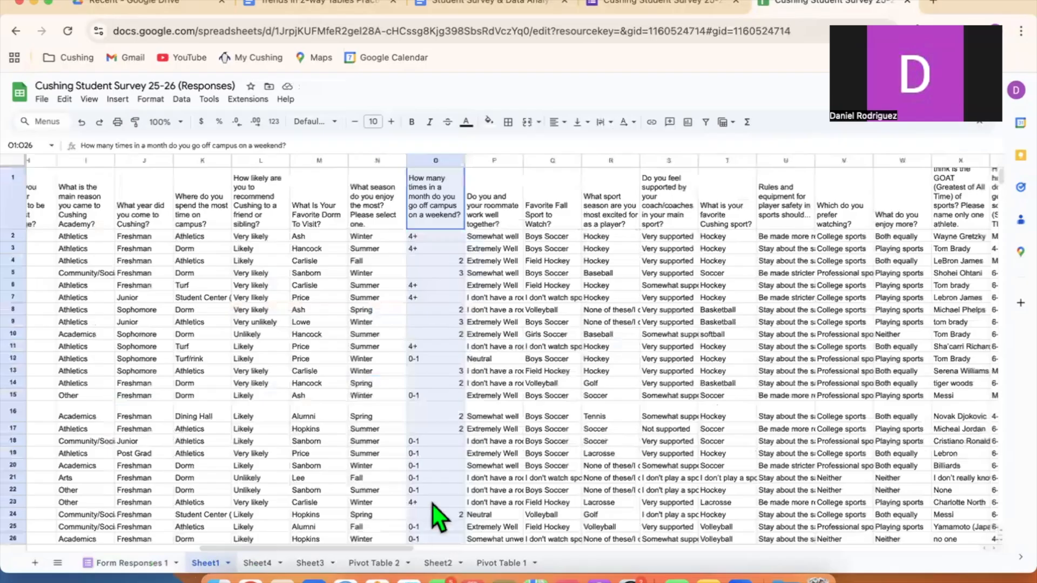
pyautogui.moveTo(434, 454); pyautogui.dragTo(434, 454)
pyautogui.press('super+c')
pyautogui.click(258, 562)
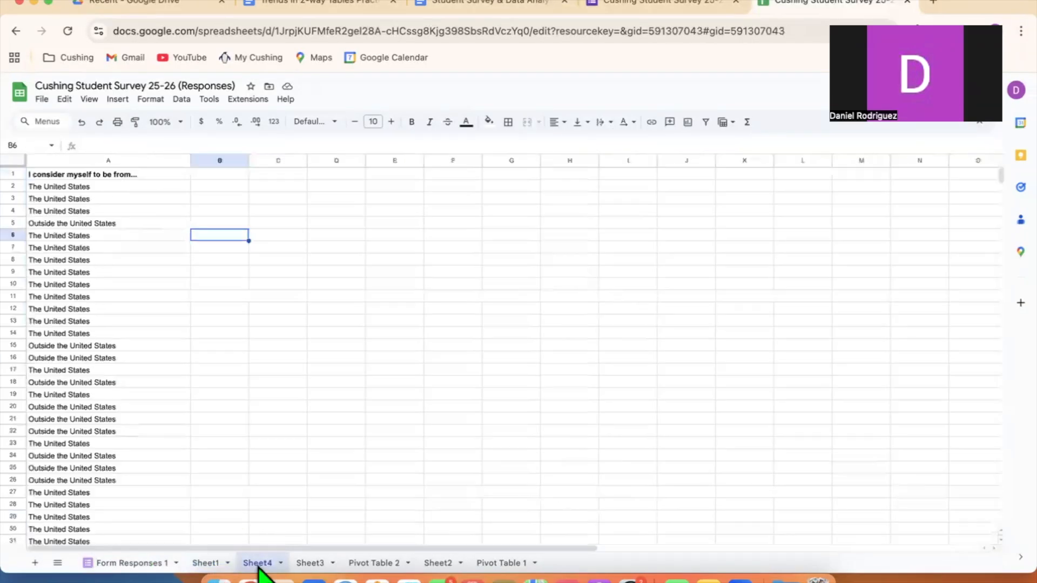
pyautogui.click(234, 178)
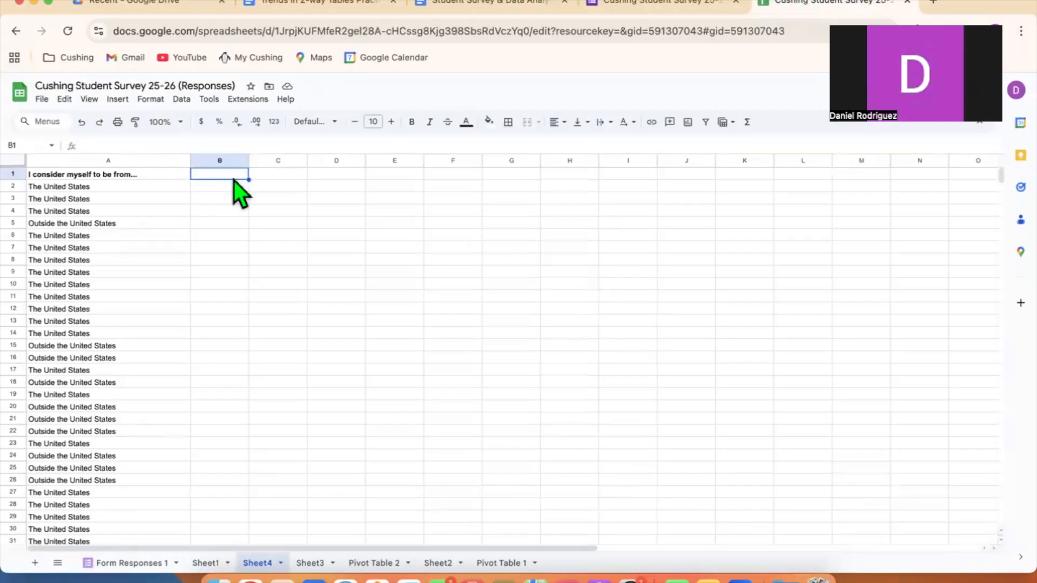
pyautogui.press('super+v')
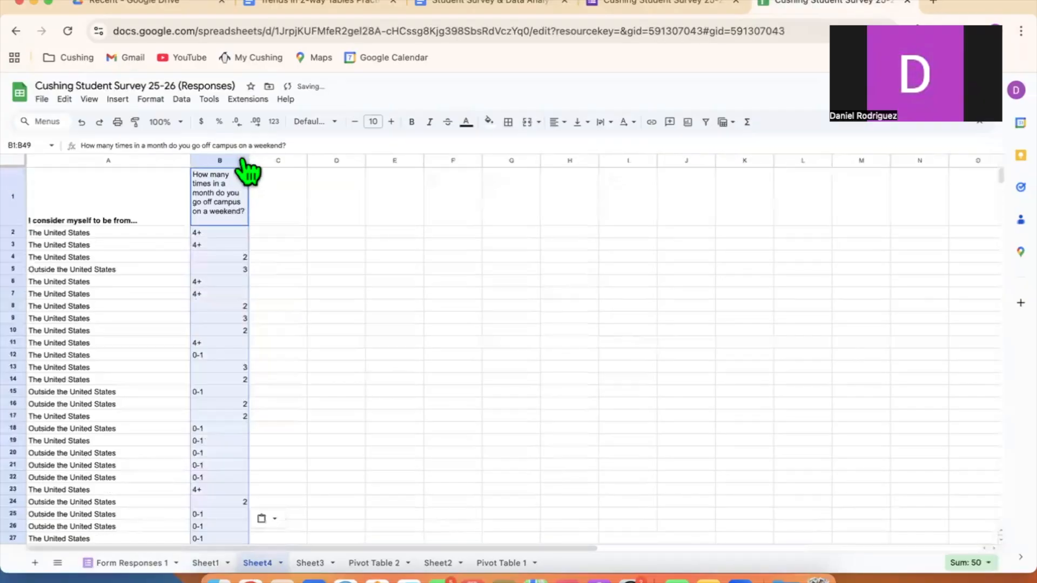
# Widen column B of Sheet4 and make its question header bold.
pyautogui.moveTo(247, 158); pyautogui.dragTo(368, 160)
pyautogui.click(356, 301)
pyautogui.click(301, 186)
pyautogui.press('super+b')
pyautogui.click(469, 267)
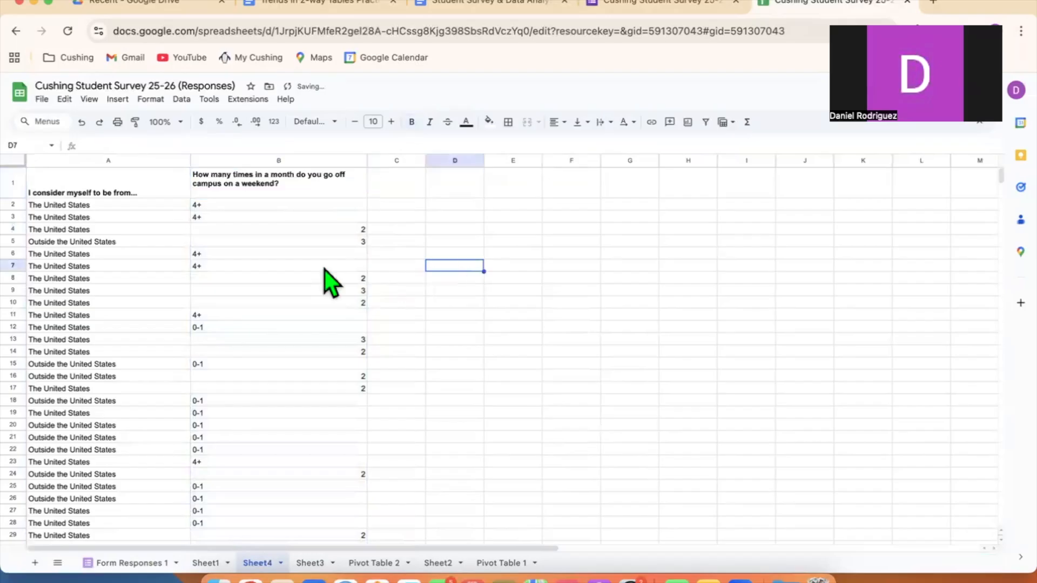
# Create a pivot table in a new sheet from the Sheet4 data range A1:B49.
pyautogui.moveTo(160, 183); pyautogui.dragTo(221, 382)
pyautogui.scroll(8, 176, 417)
pyautogui.click(117, 99)
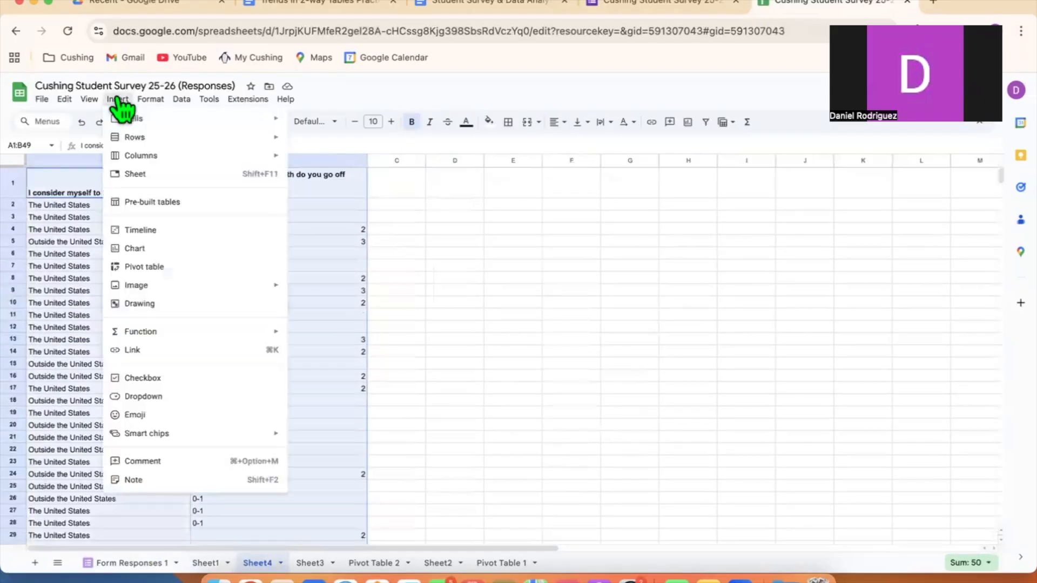
pyautogui.click(166, 266)
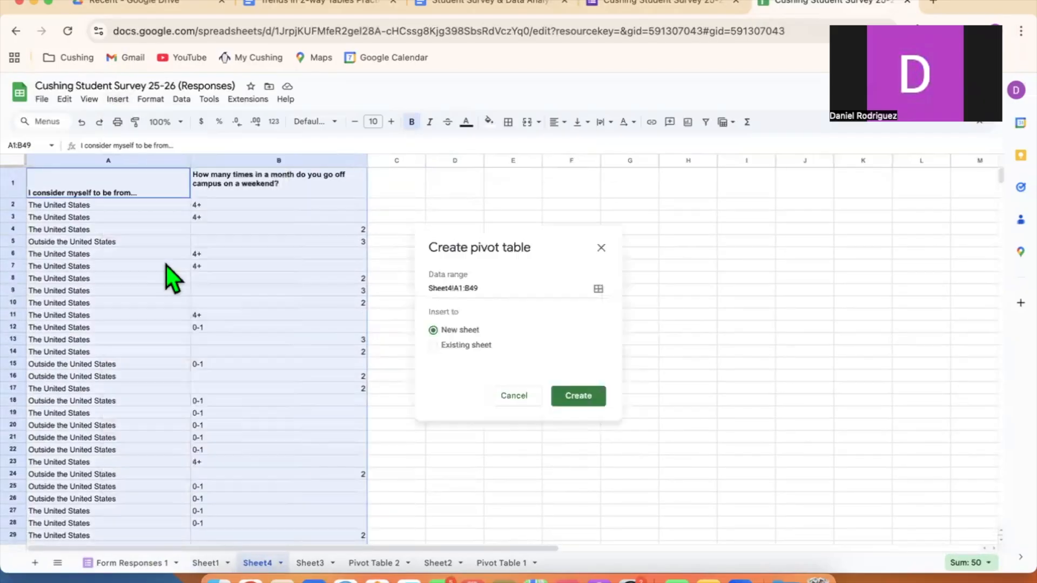
pyautogui.click(444, 345)
pyautogui.click(442, 332)
pyautogui.click(578, 395)
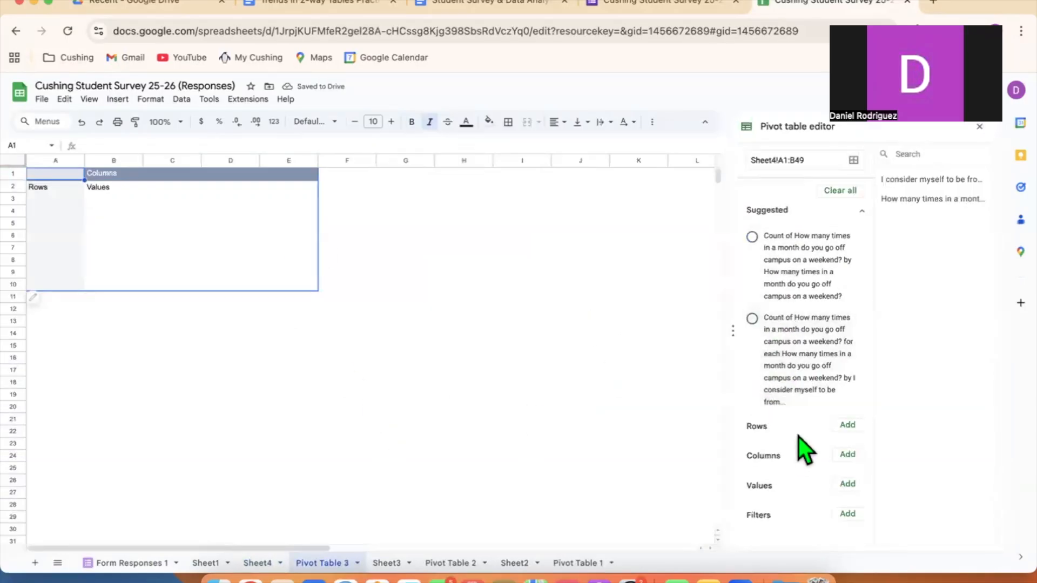
# Add "I consider myself to be from..." as the rows of the pivot table.
pyautogui.click(844, 426)
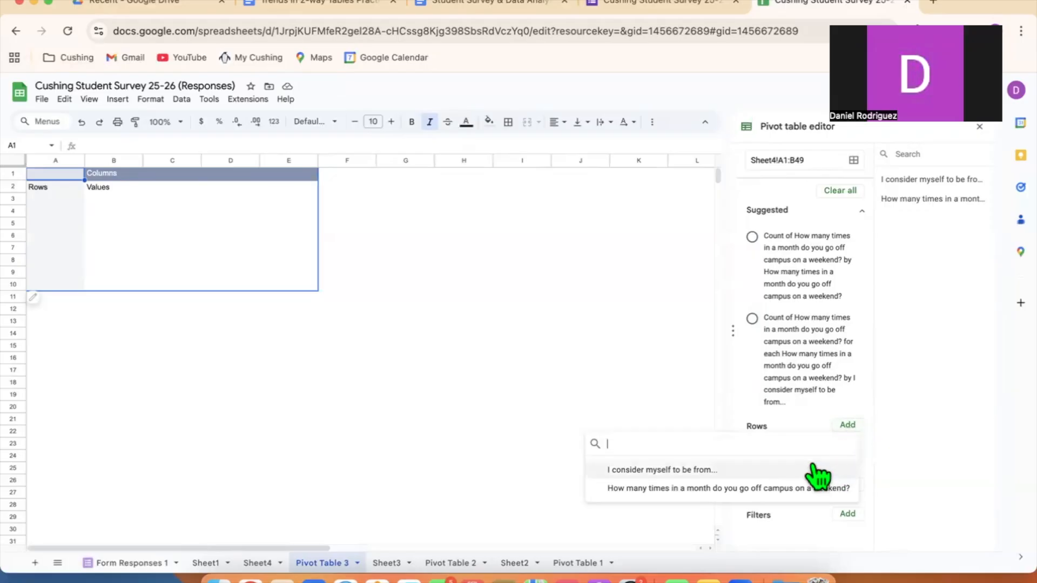
pyautogui.click(763, 470)
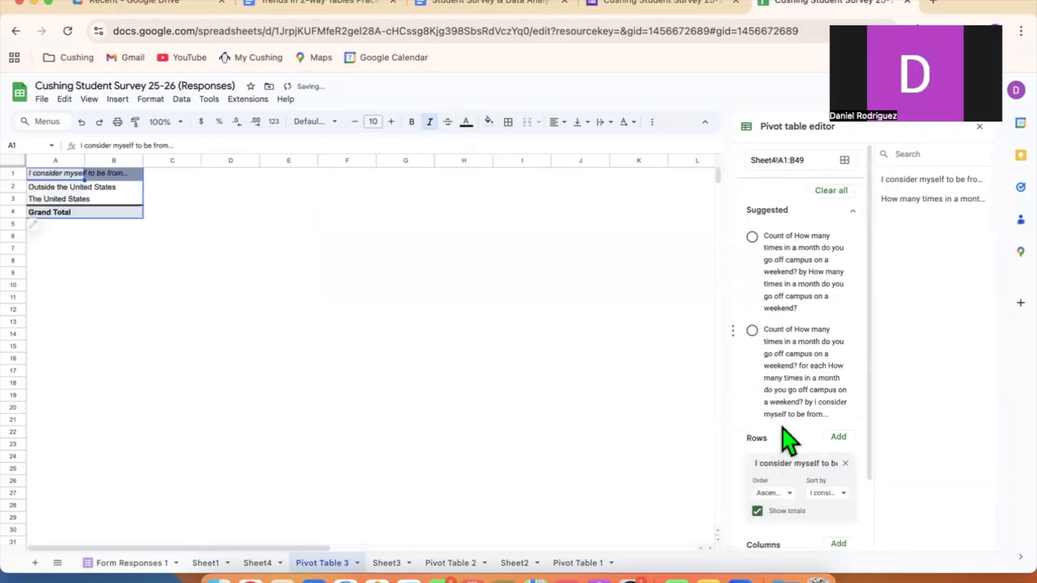
# Add "How many times in a month do you go off campus on a weekend?" as the columns of the pivot table.
pyautogui.scroll(-3, 783, 429)
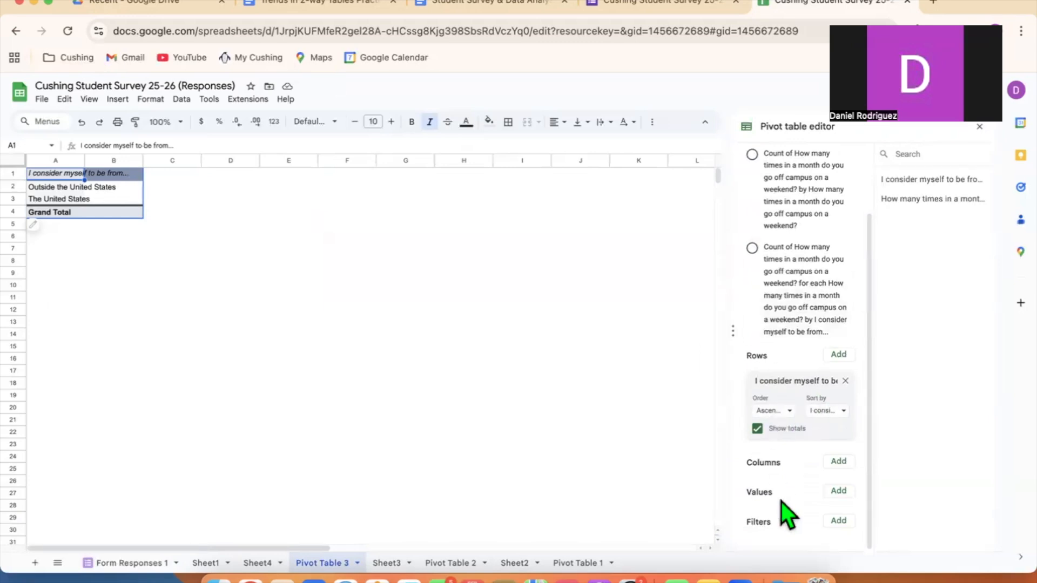
pyautogui.click(841, 468)
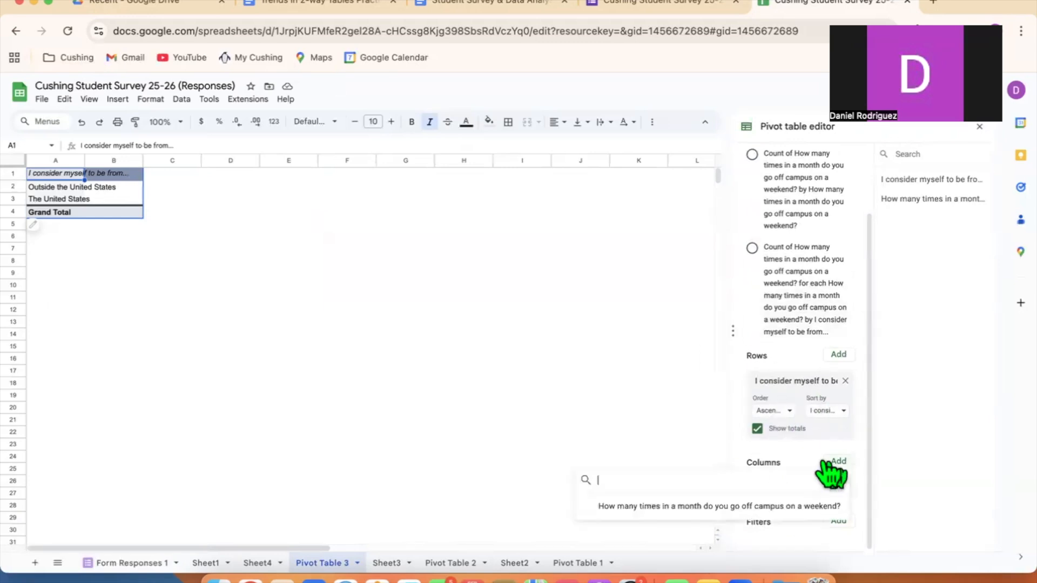
pyautogui.click(776, 508)
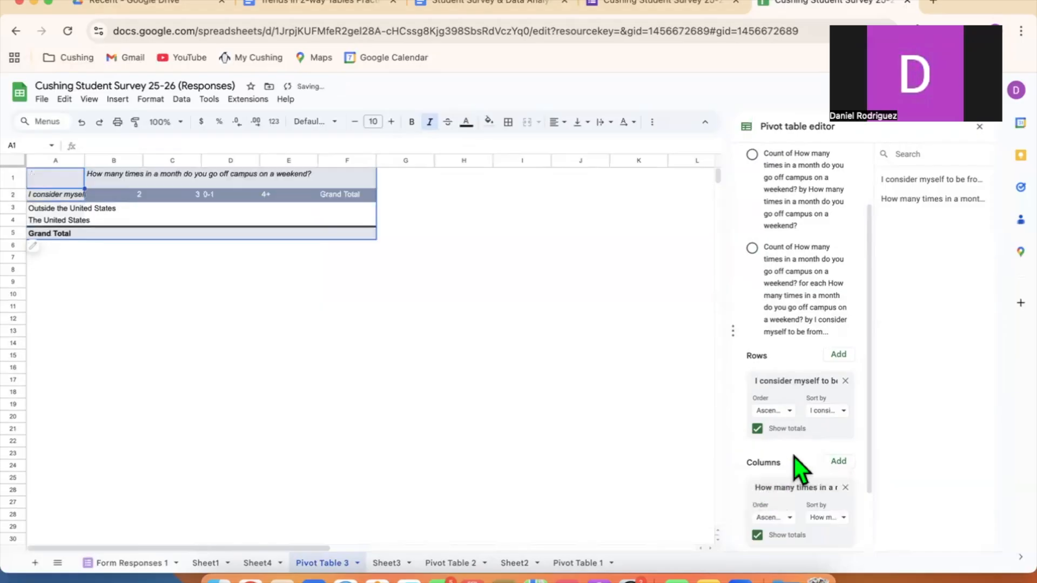
# Add "I consider myself to be from..." as the values of the pivot table.
pyautogui.scroll(-1, 797, 470)
pyautogui.scroll(-2, 799, 469)
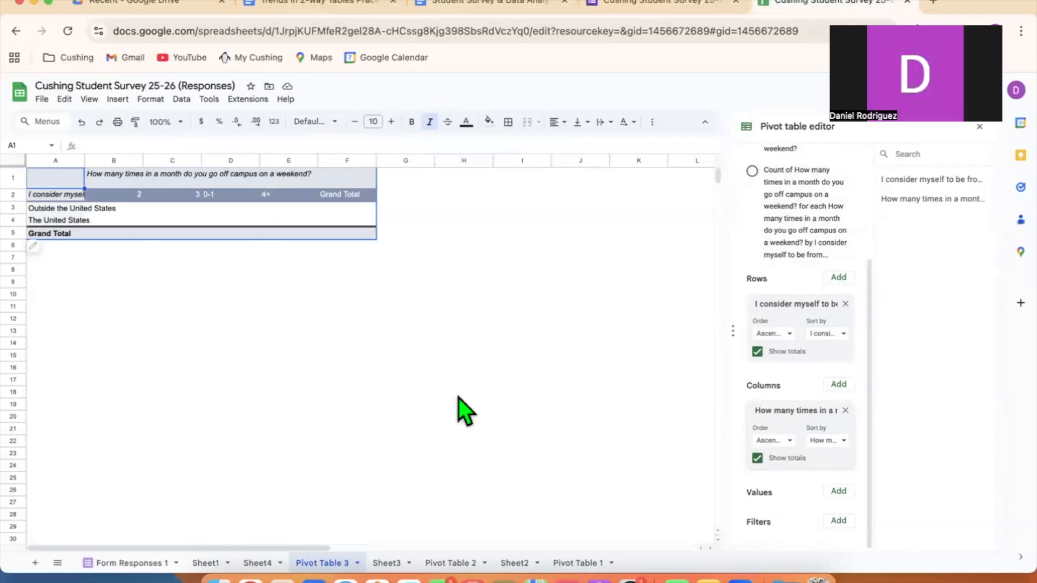
pyautogui.click(841, 490)
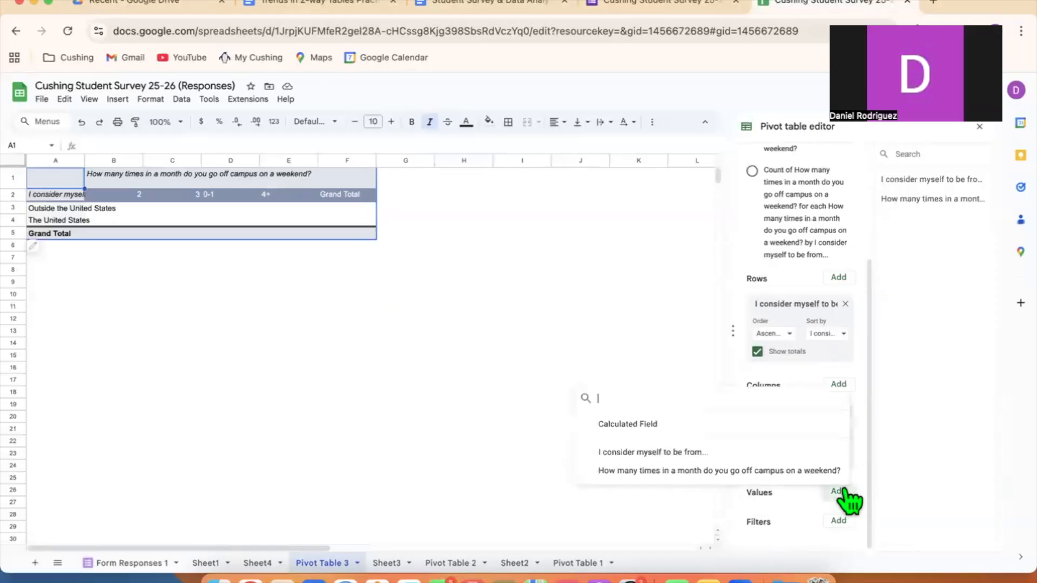
pyautogui.click(718, 456)
pyautogui.scroll(-2, 824, 449)
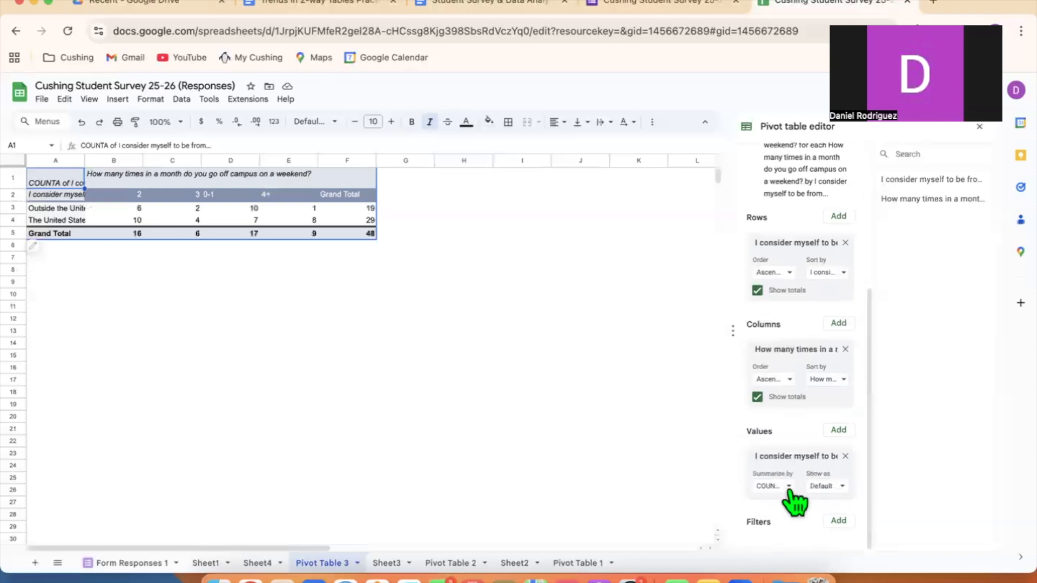
# Show the pivot table values as % of row and check the "Outside the United States" row.
pyautogui.click(827, 486)
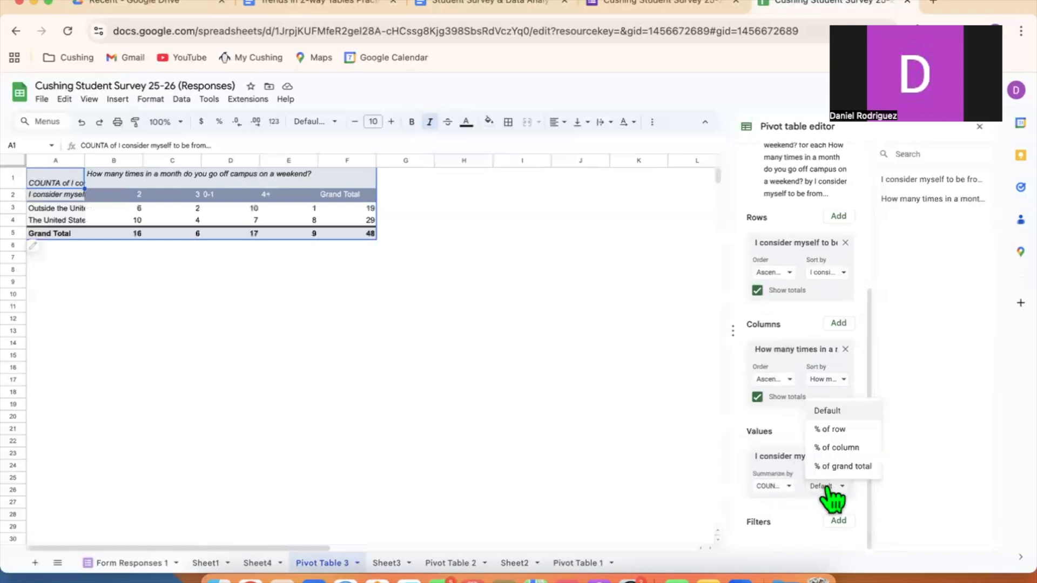
pyautogui.click(843, 429)
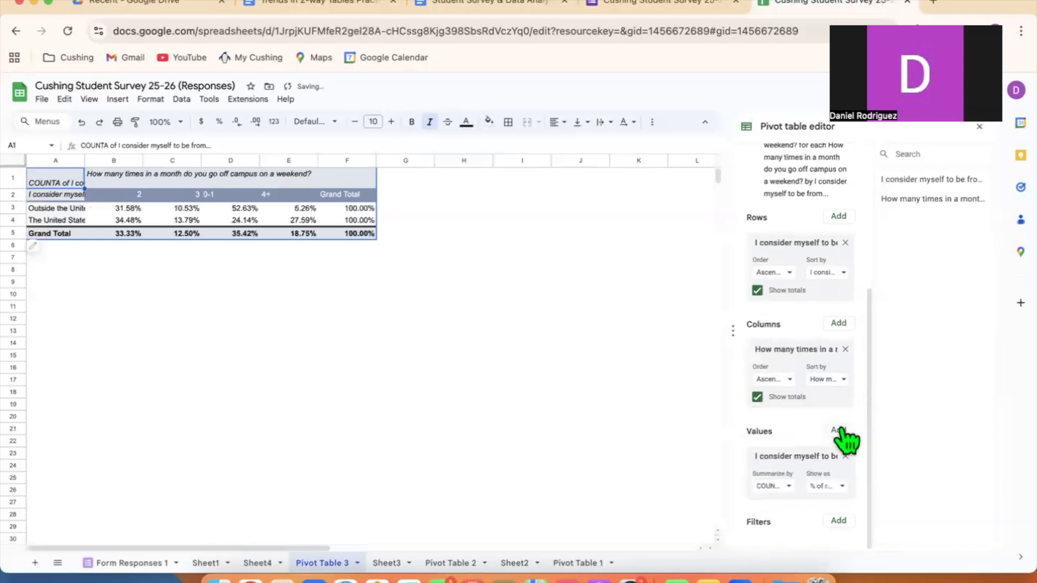
pyautogui.moveTo(56, 210); pyautogui.dragTo(349, 213)
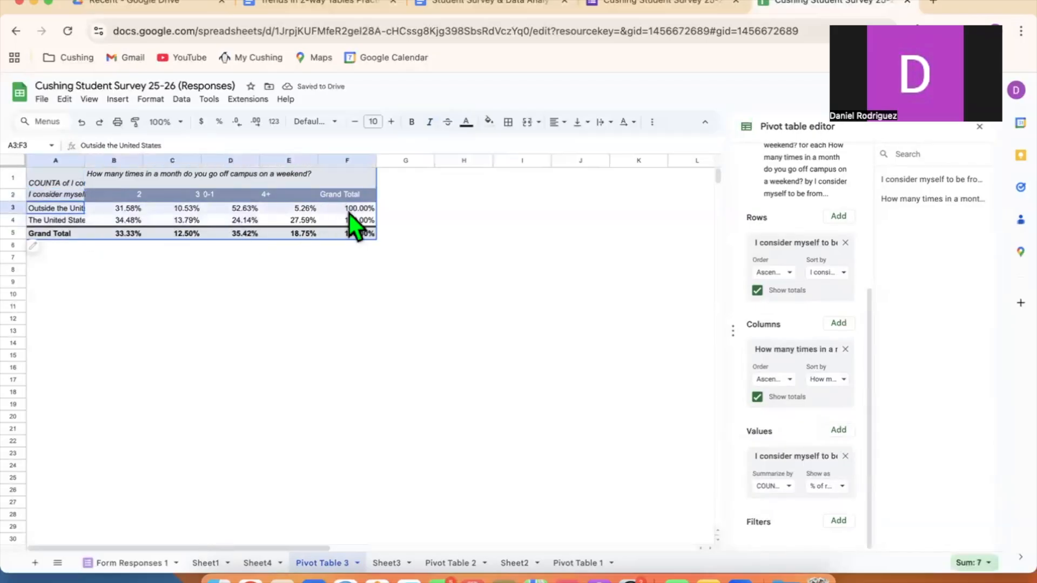
pyautogui.click(244, 211)
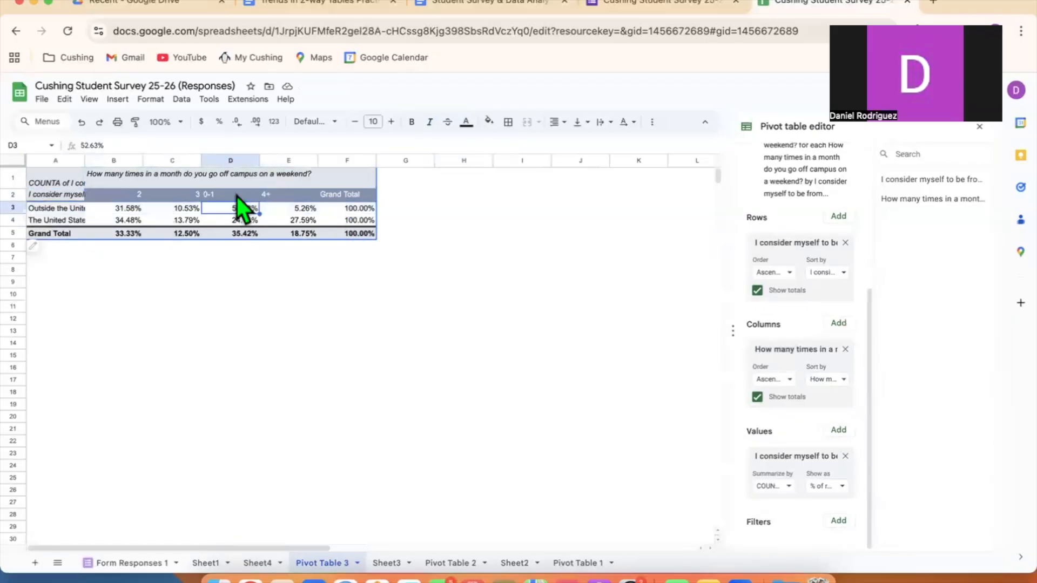
pyautogui.click(120, 209)
pyautogui.click(306, 306)
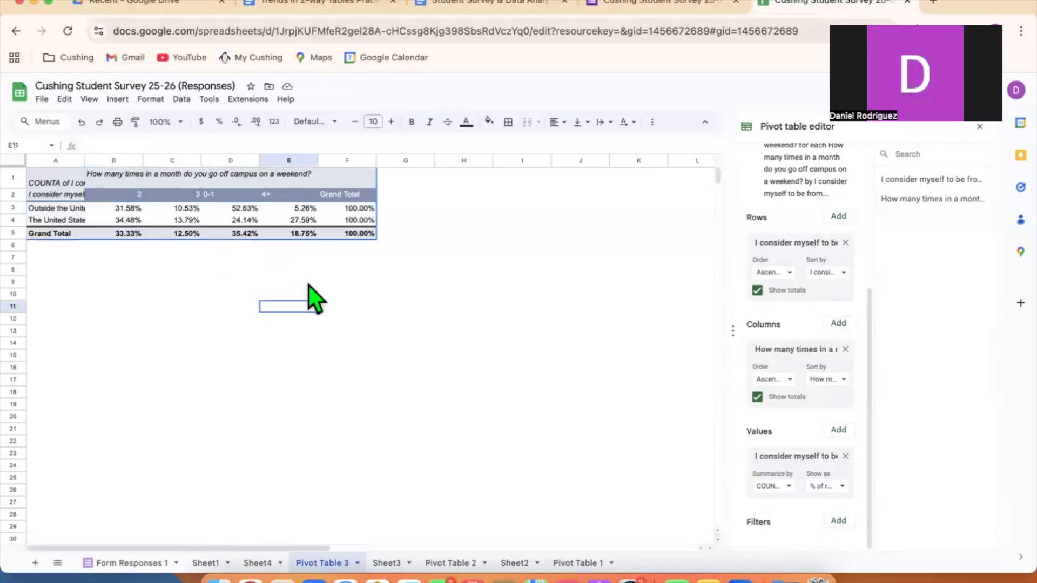
pyautogui.click(96, 283)
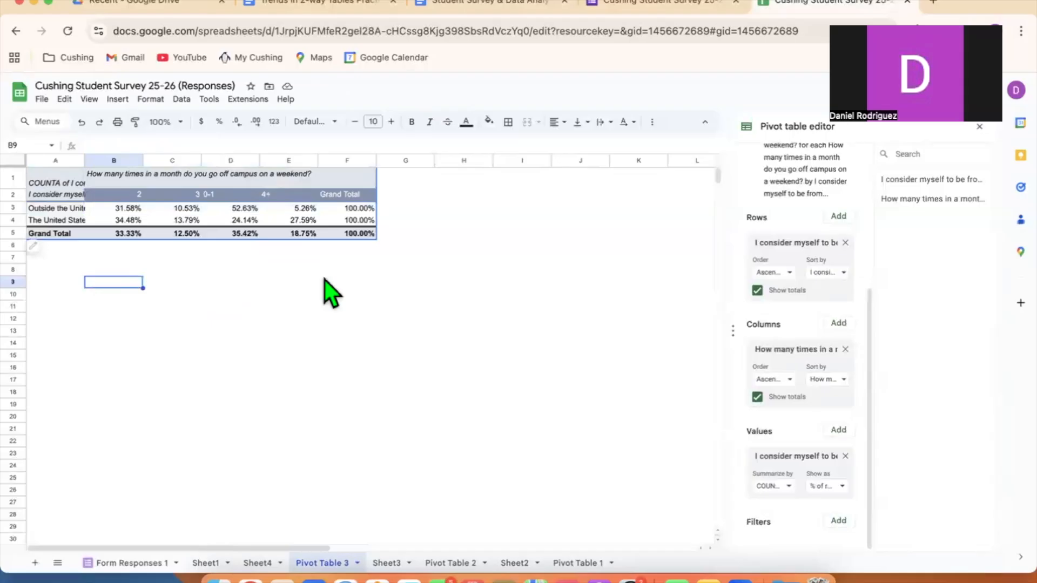
# Switch the pivot table values to the Default display and back to % of row for comparison.
pyautogui.click(835, 487)
pyautogui.click(840, 412)
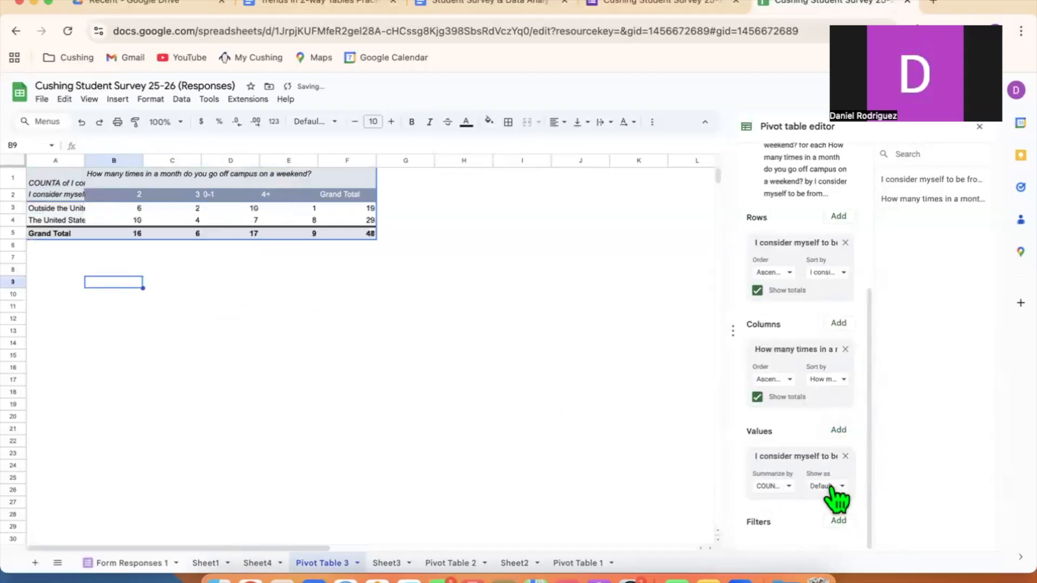
pyautogui.click(829, 486)
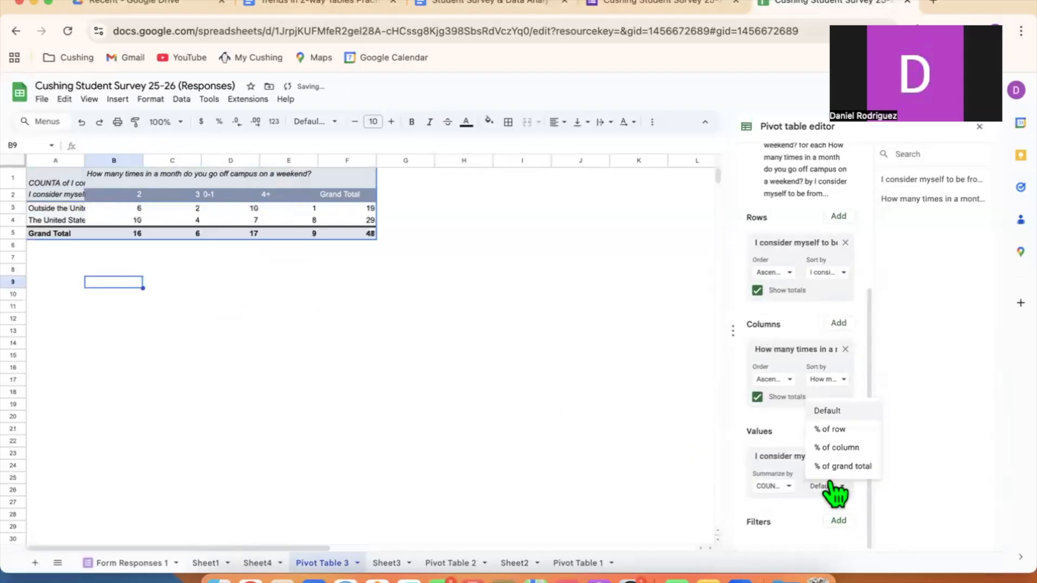
pyautogui.click(835, 430)
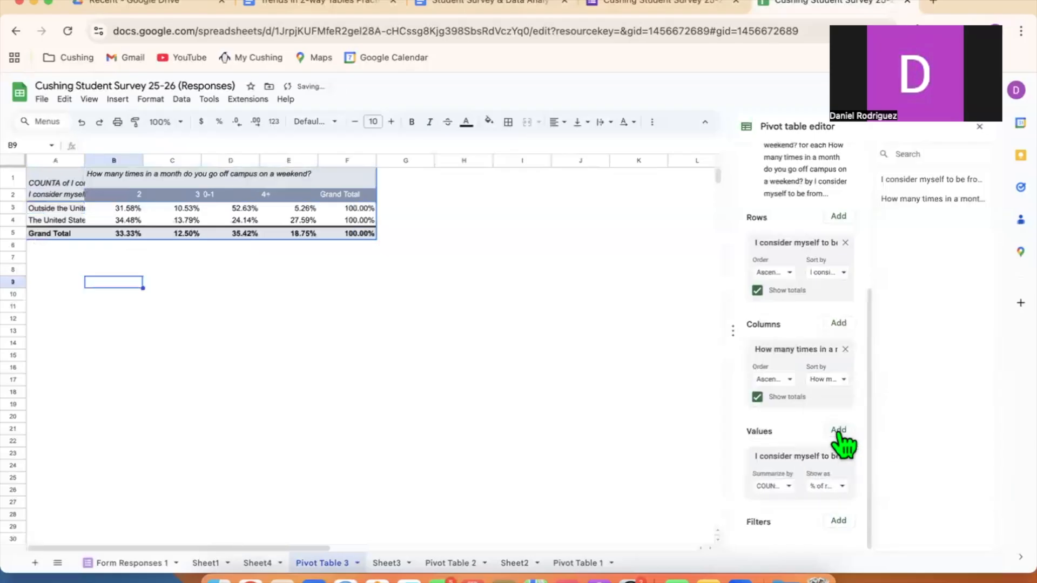
# Switch the pivot table values to % of column and back to % of row for comparison.
pyautogui.click(834, 488)
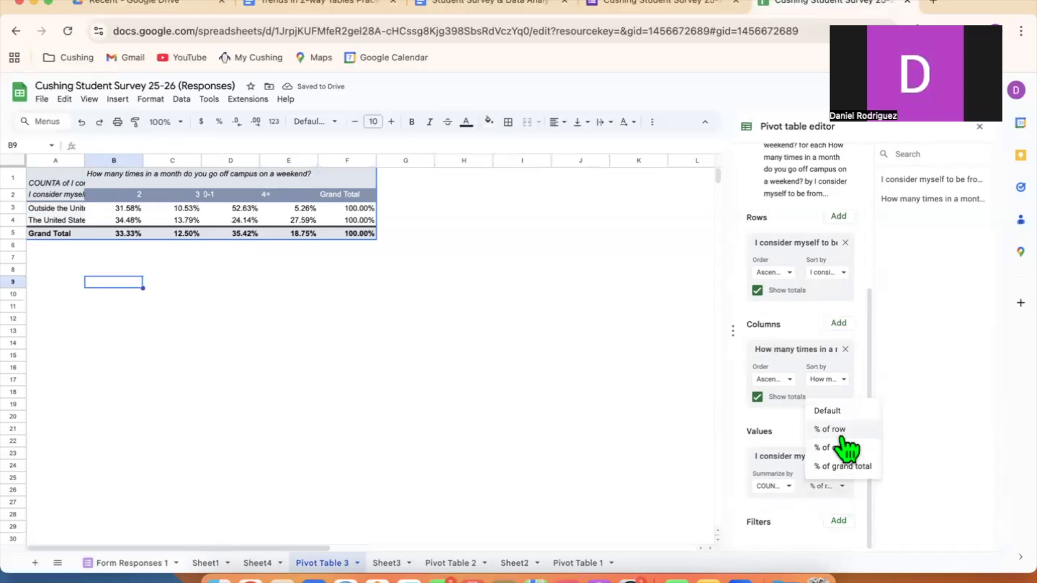
pyautogui.click(841, 448)
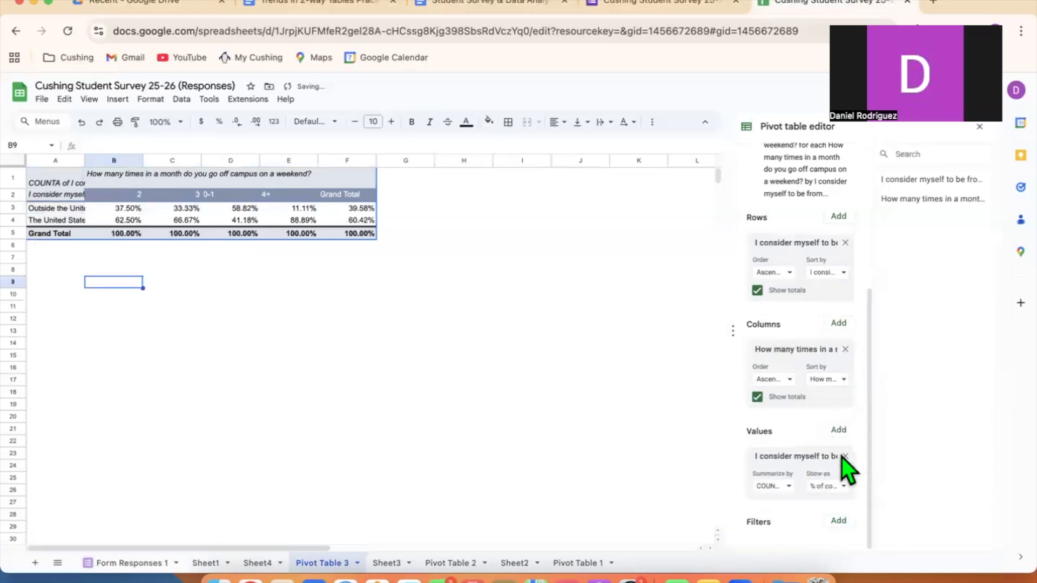
pyautogui.click(829, 488)
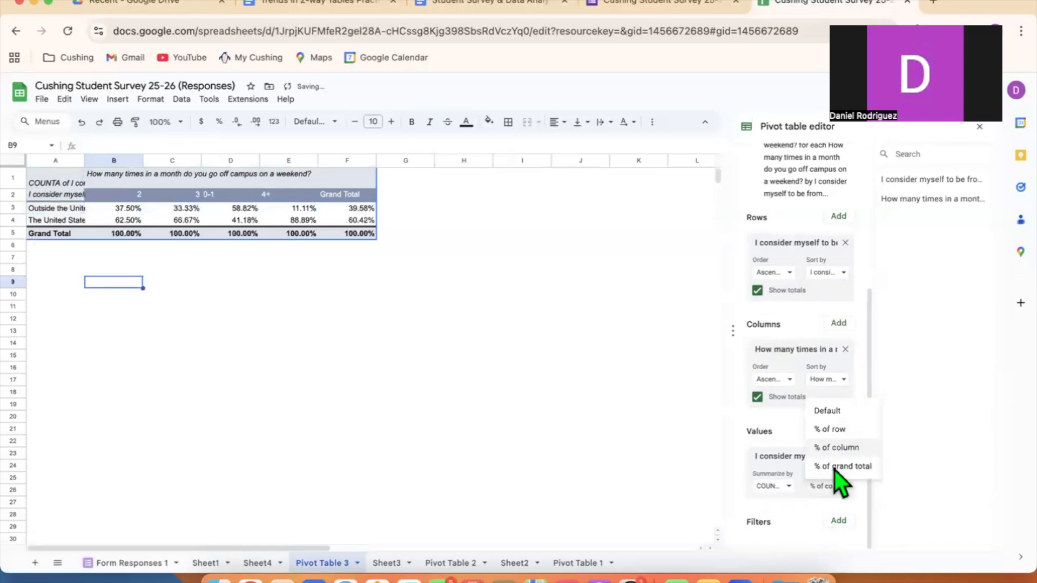
pyautogui.click(845, 432)
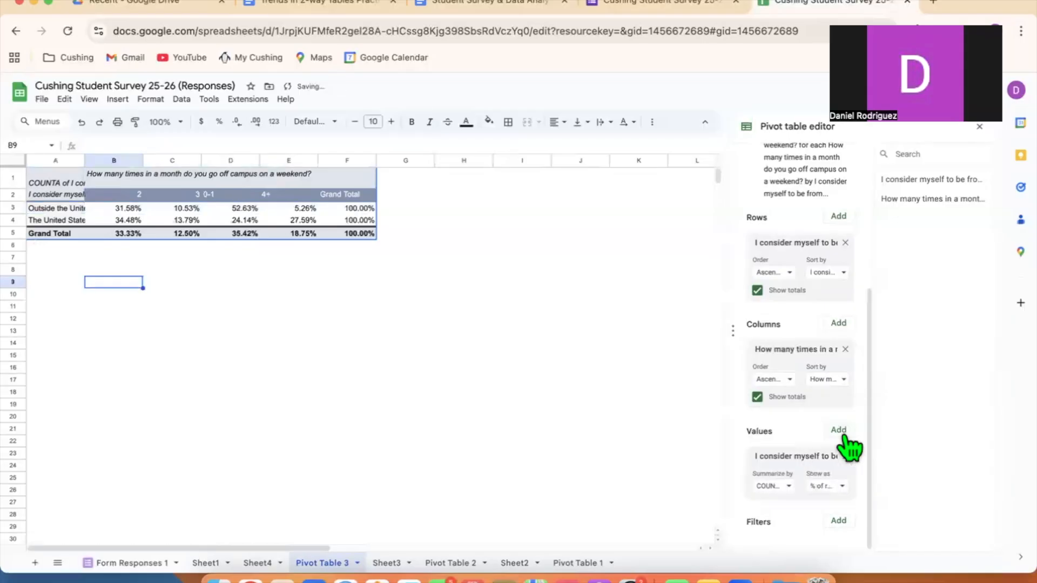
# Insert a chart from the pivot table range A2:E4, leaving out the grand totals.
pyautogui.click(174, 295)
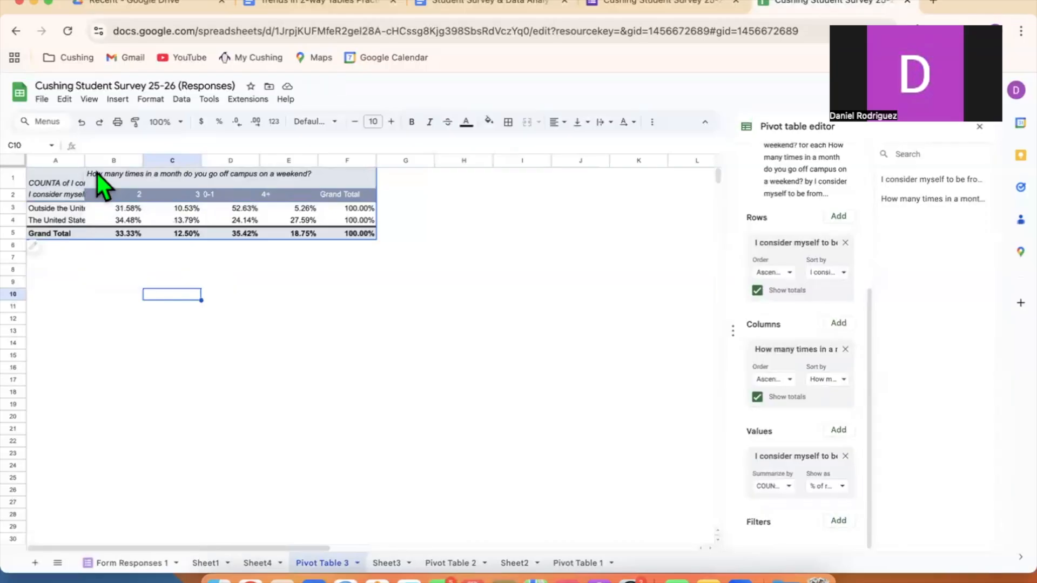
pyautogui.click(71, 195)
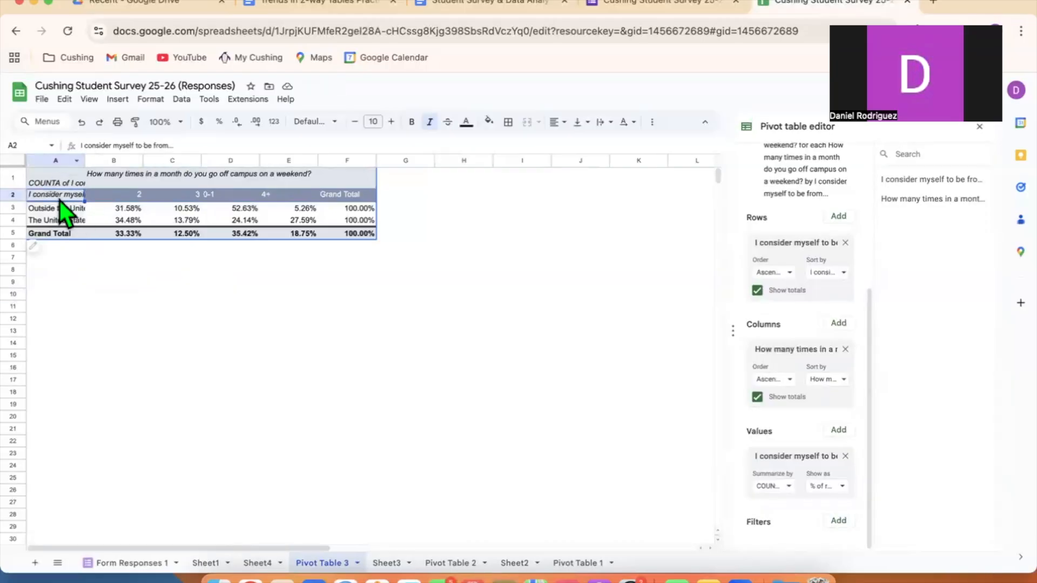
pyautogui.moveTo(61, 198); pyautogui.dragTo(296, 222)
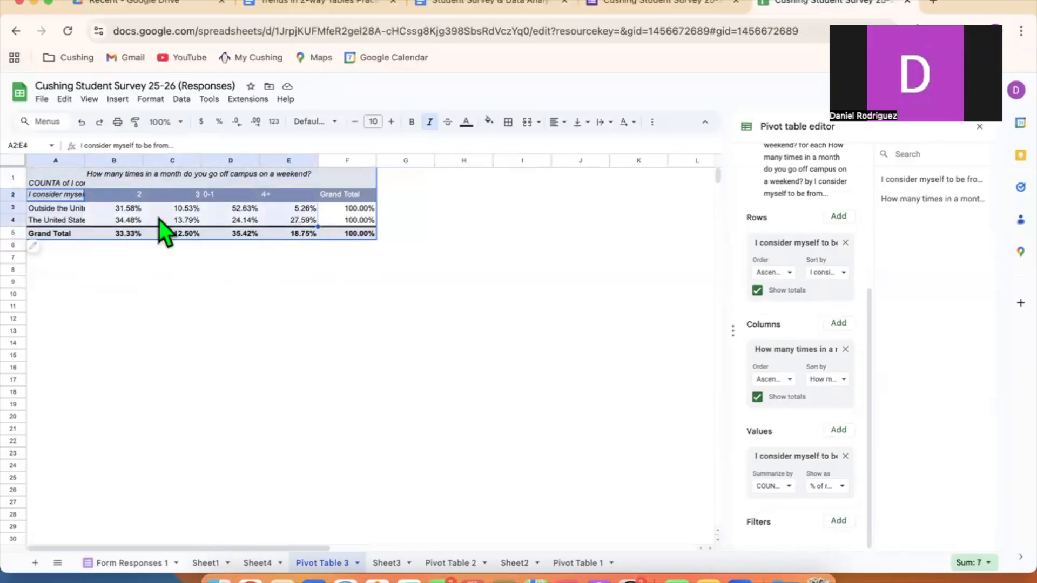
pyautogui.moveTo(300, 228); pyautogui.dragTo(56, 194)
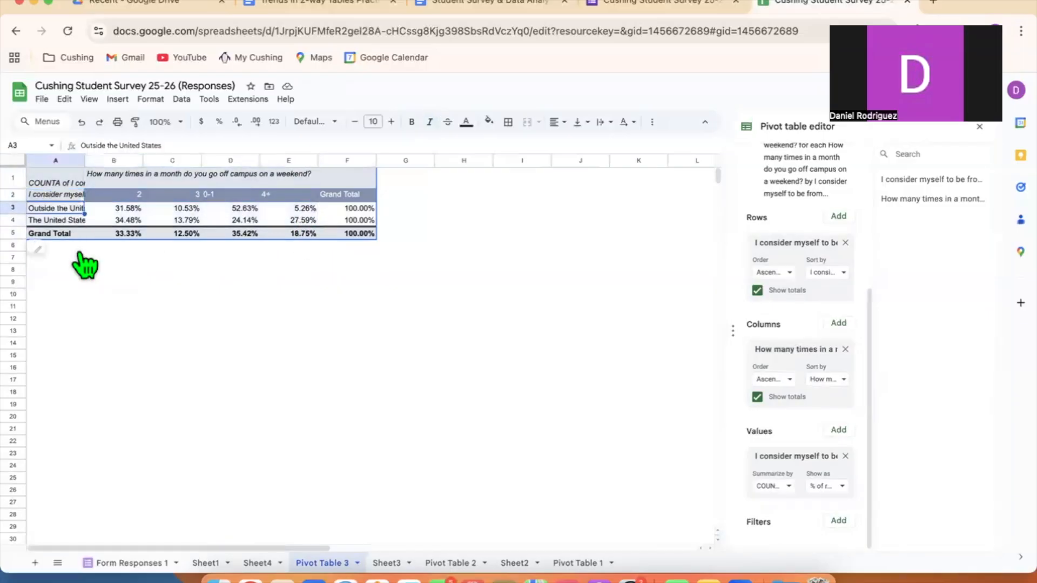
pyautogui.moveTo(76, 229); pyautogui.dragTo(283, 219)
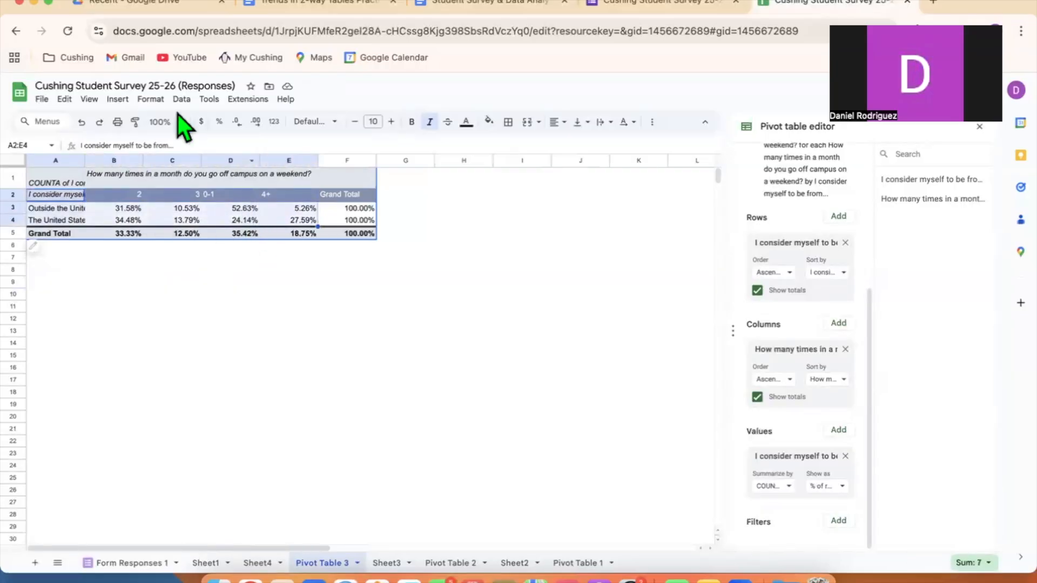
pyautogui.click(117, 100)
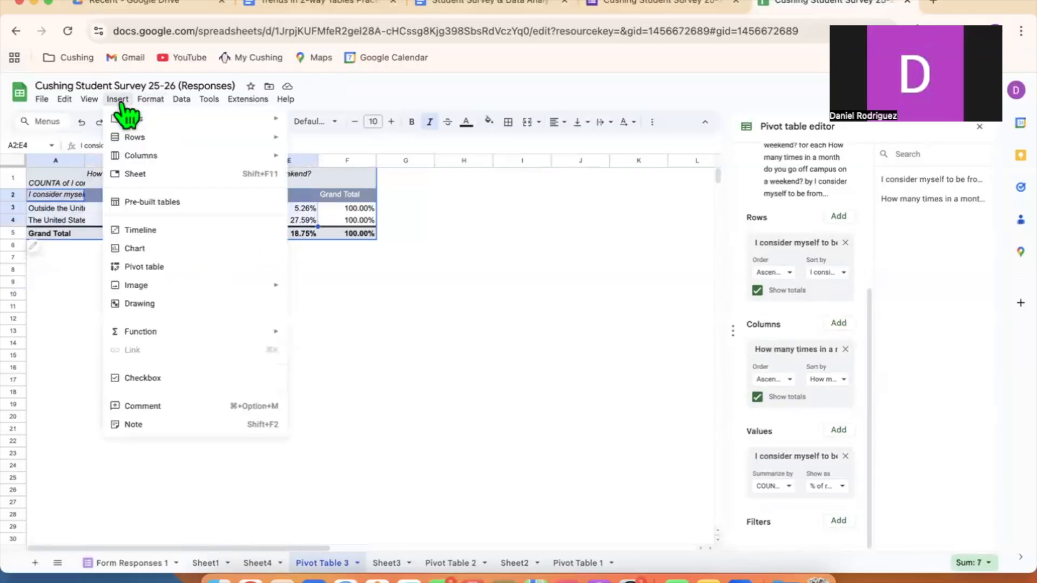
pyautogui.click(152, 248)
# Place the column chart below the pivot table and enlarge it to reach about row 26.
pyautogui.click(379, 440)
pyautogui.moveTo(439, 457); pyautogui.dragTo(481, 483)
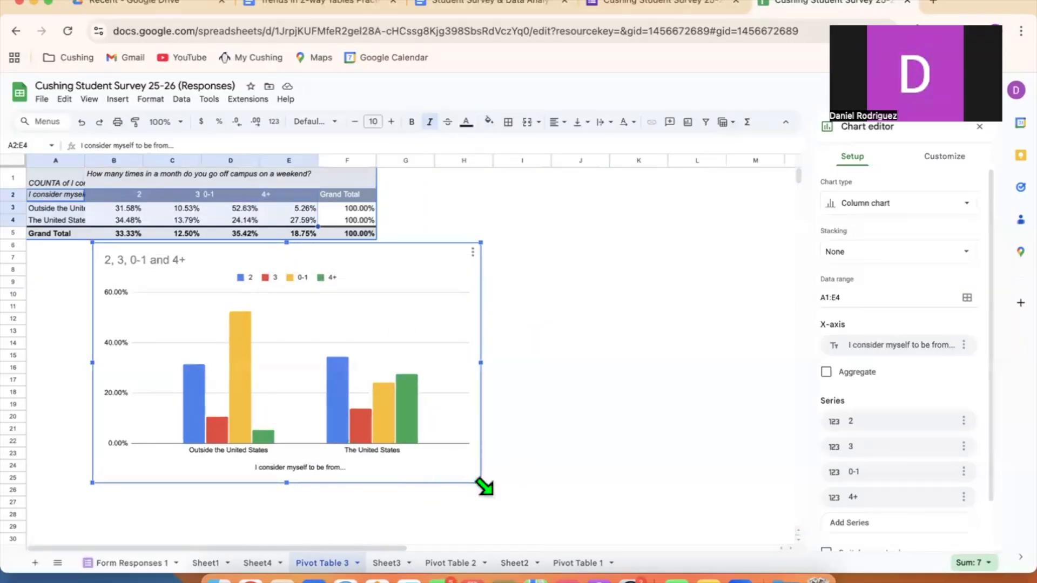
pyautogui.moveTo(481, 484); pyautogui.dragTo(506, 497)
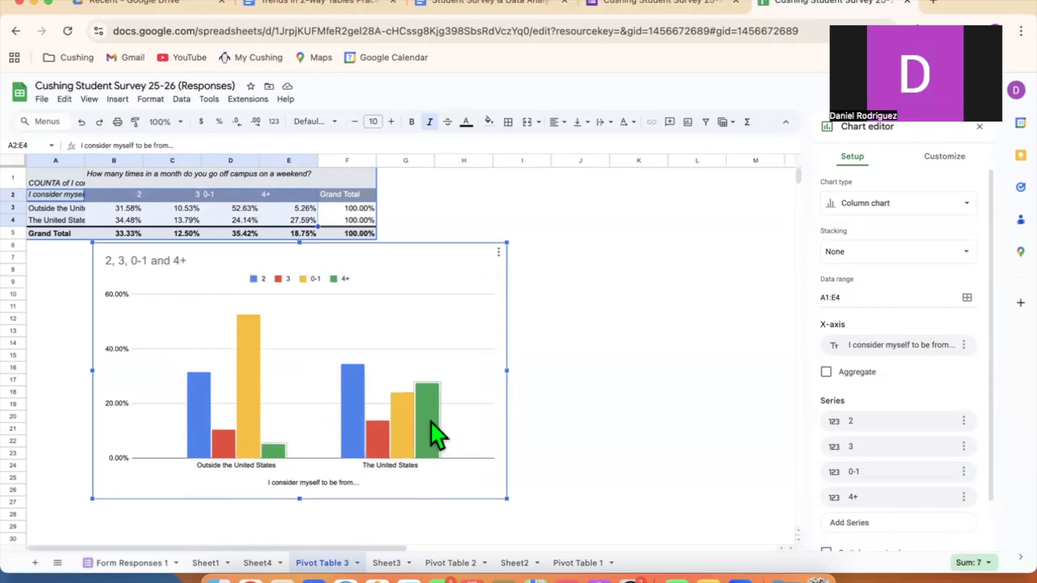
# Set the chart title to "How many times in a month do you go off campus on a weekend?" and enlarge the chart slightly.
pyautogui.click(157, 268)
pyautogui.click(149, 261)
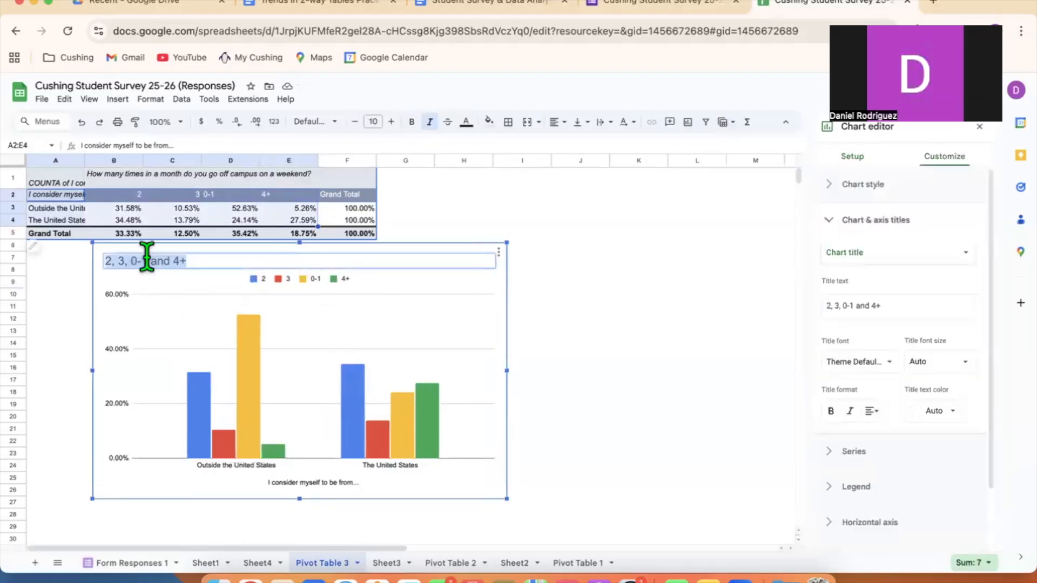
pyautogui.write('How many times in a month do you go off campus on a weekend?')
pyautogui.click(453, 505)
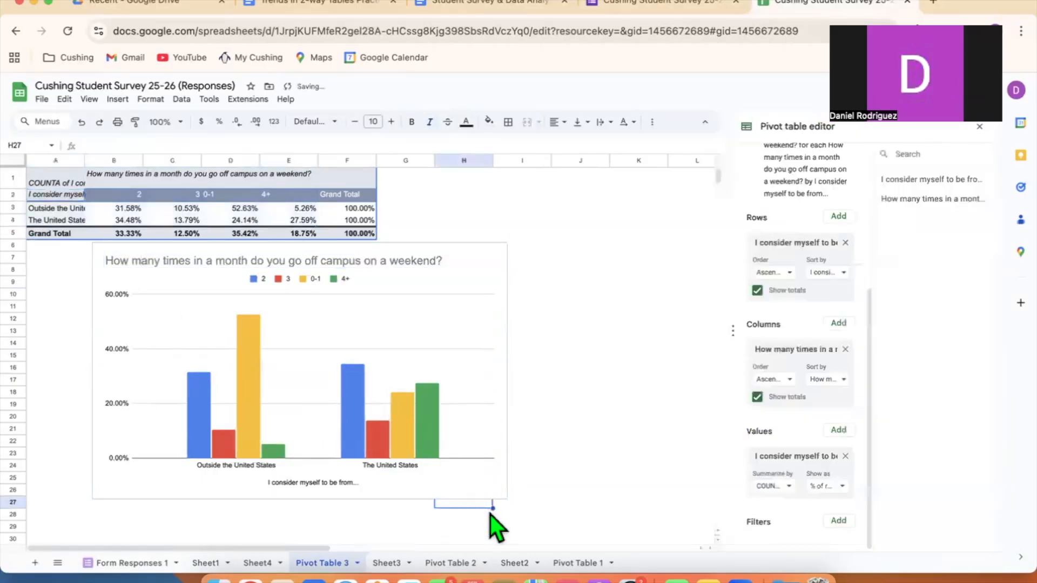
pyautogui.click(501, 494)
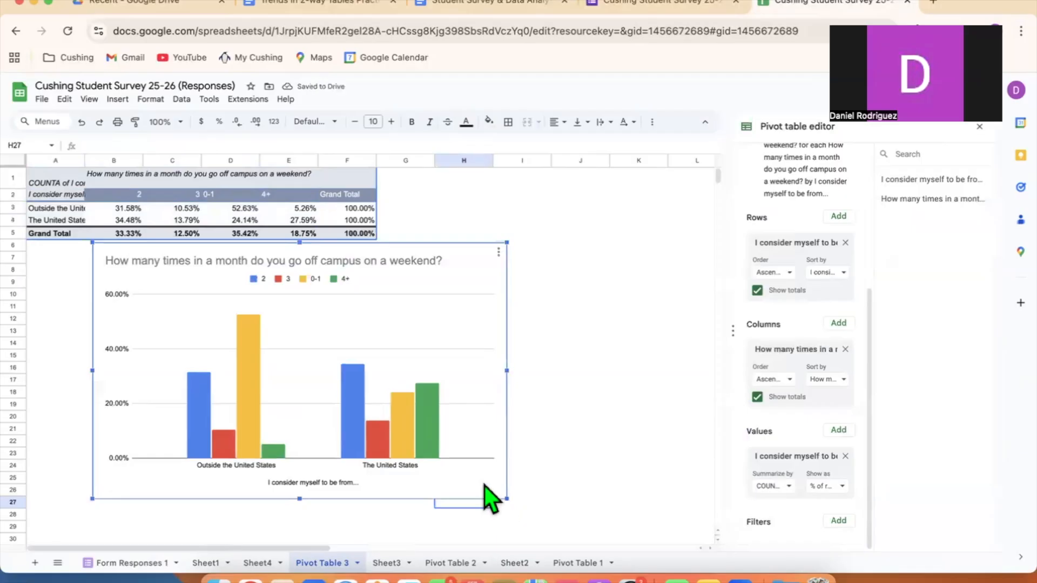
pyautogui.moveTo(511, 506); pyautogui.dragTo(547, 528)
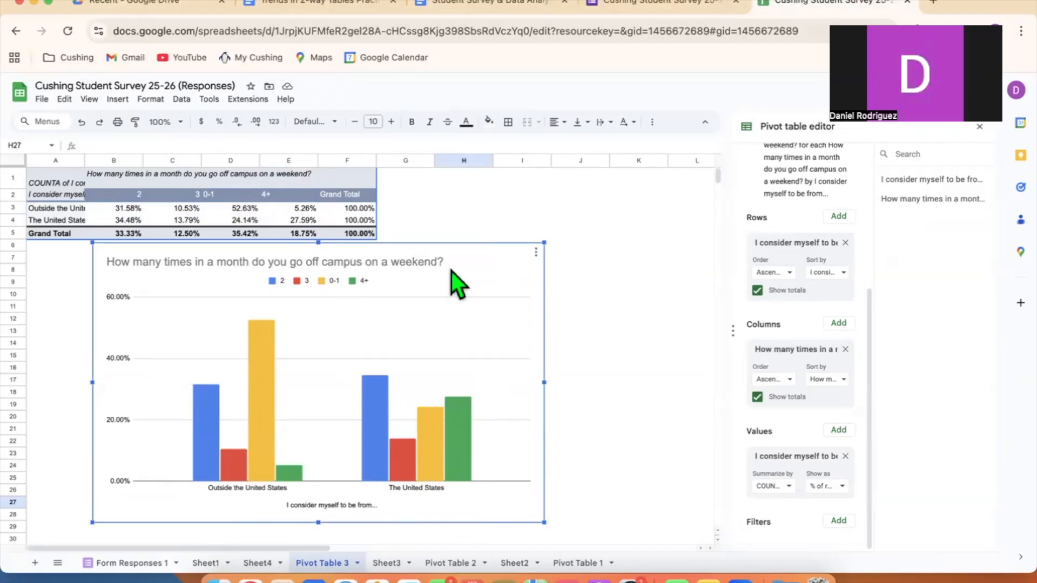
# Change the off-campus weekend chart to a 100% stacked column chart.
pyautogui.click(537, 250)
pyautogui.click(567, 269)
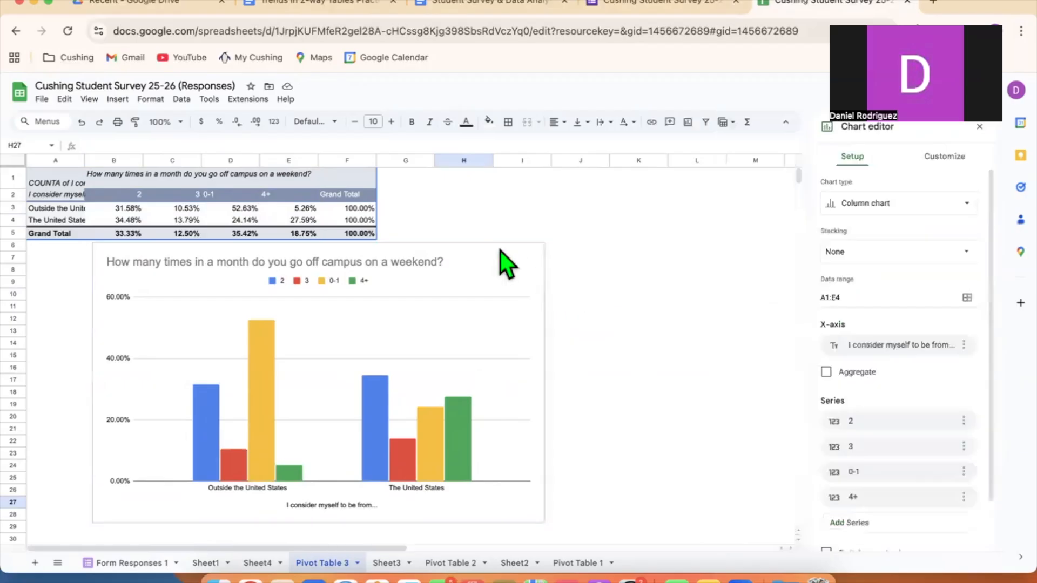
pyautogui.click(853, 203)
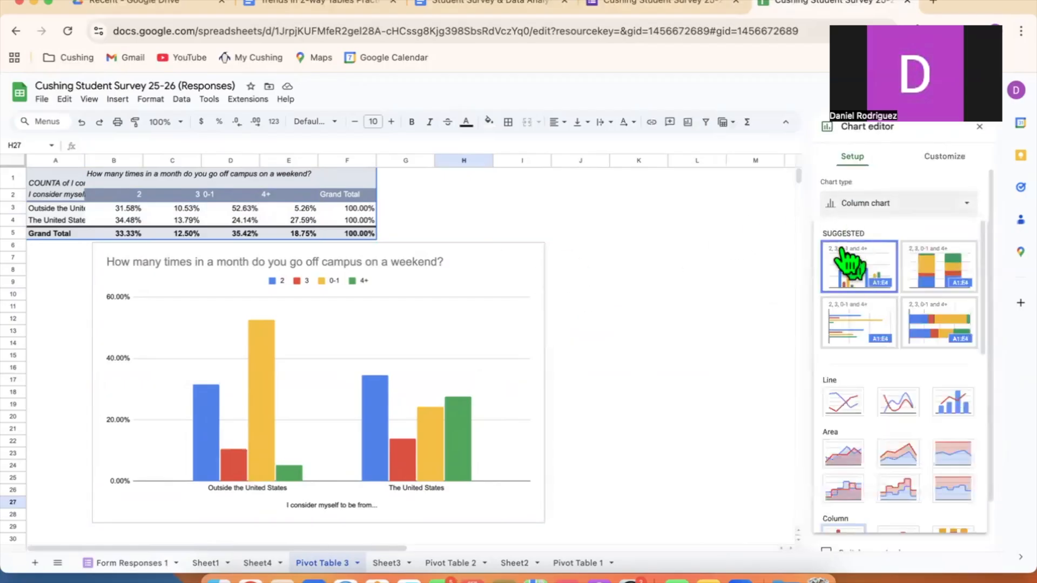
pyautogui.scroll(-5, 869, 335)
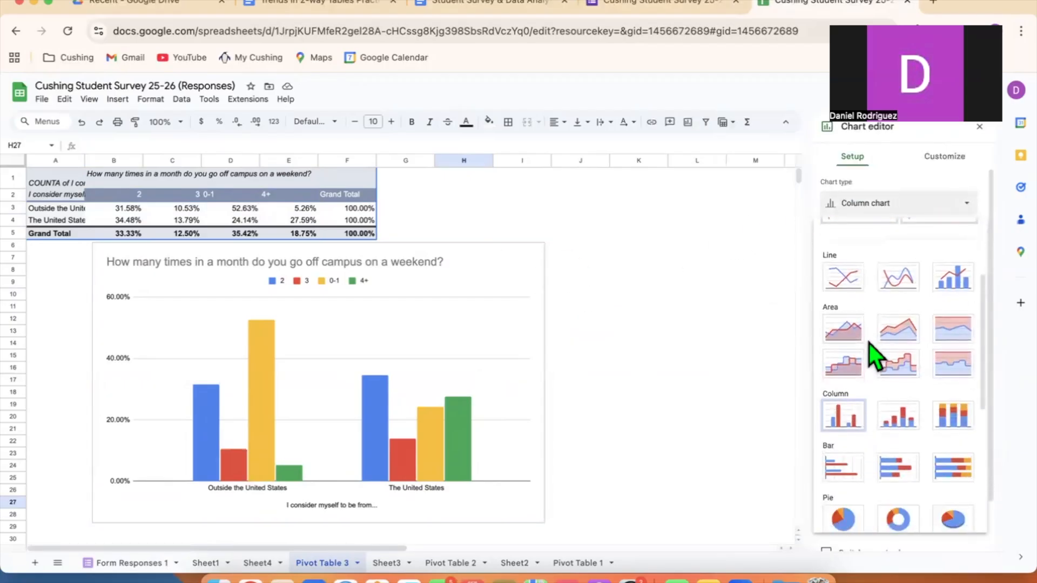
pyautogui.click(843, 351)
pyautogui.scroll(-2, 844, 398)
pyautogui.scroll(2, 861, 330)
pyautogui.click(834, 202)
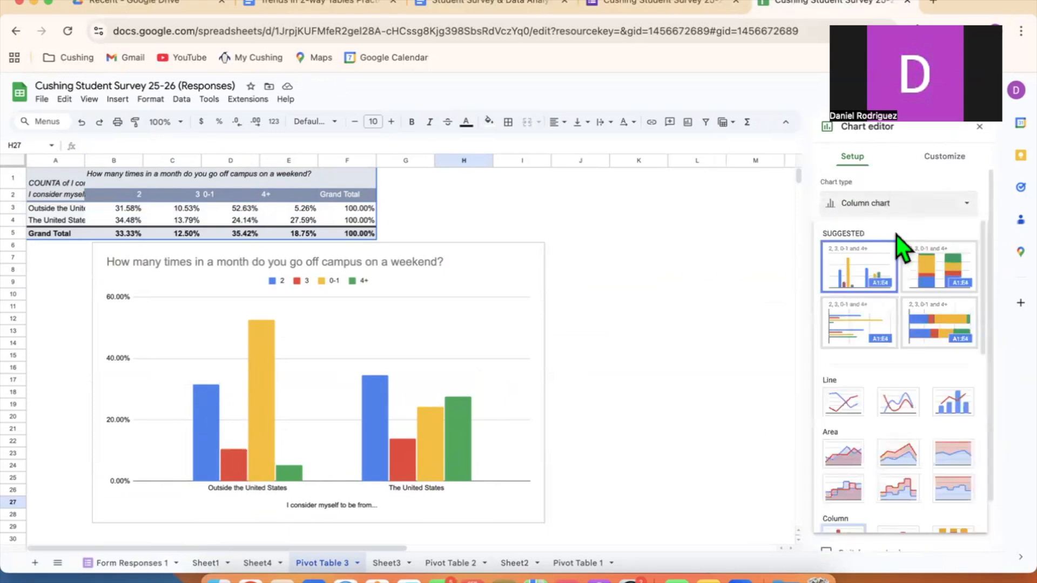
pyautogui.scroll(-5, 891, 360)
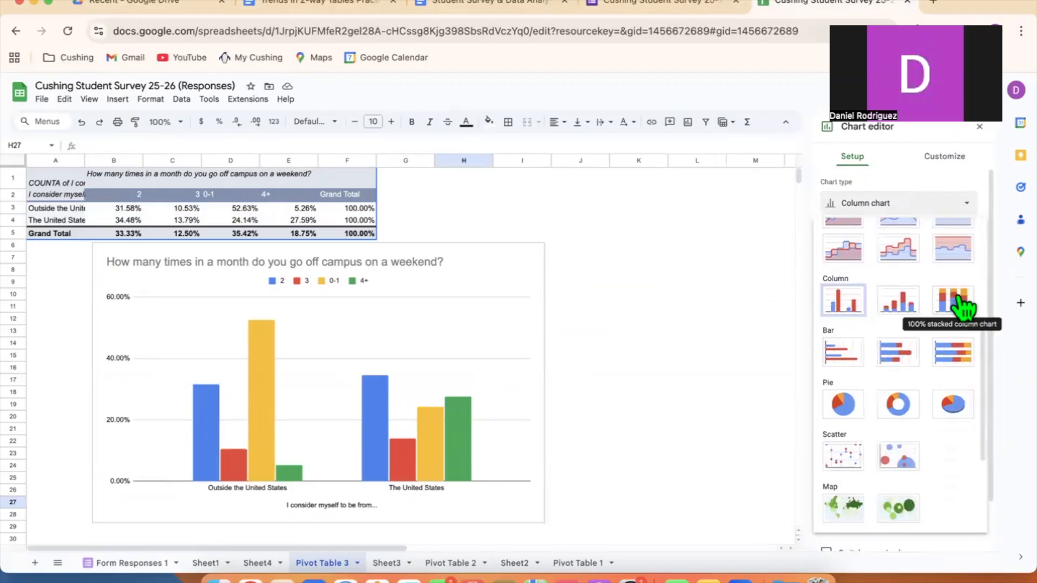
pyautogui.scroll(5, 956, 294)
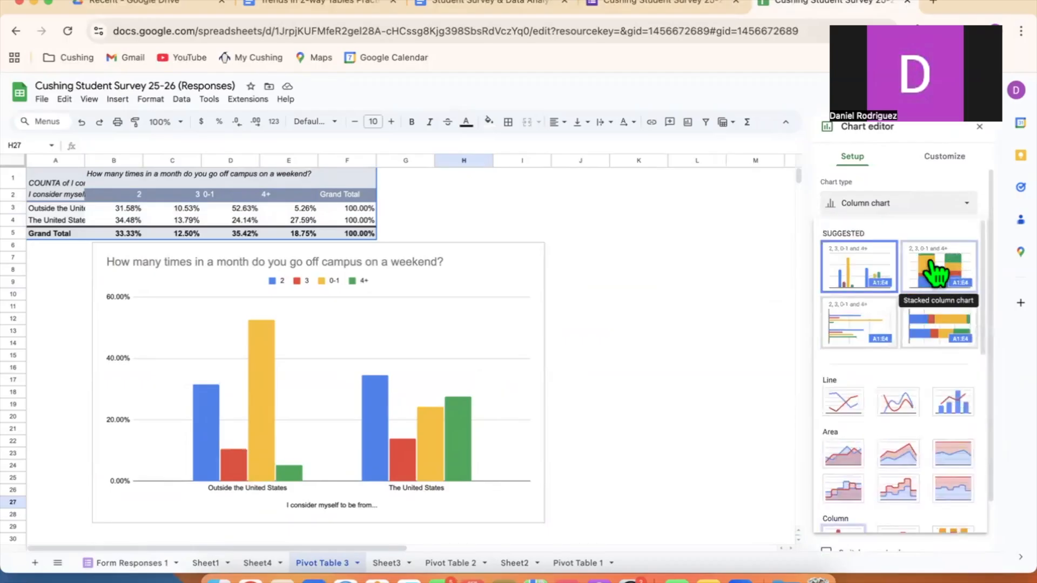
pyautogui.scroll(-3, 939, 351)
pyautogui.scroll(-3, 935, 345)
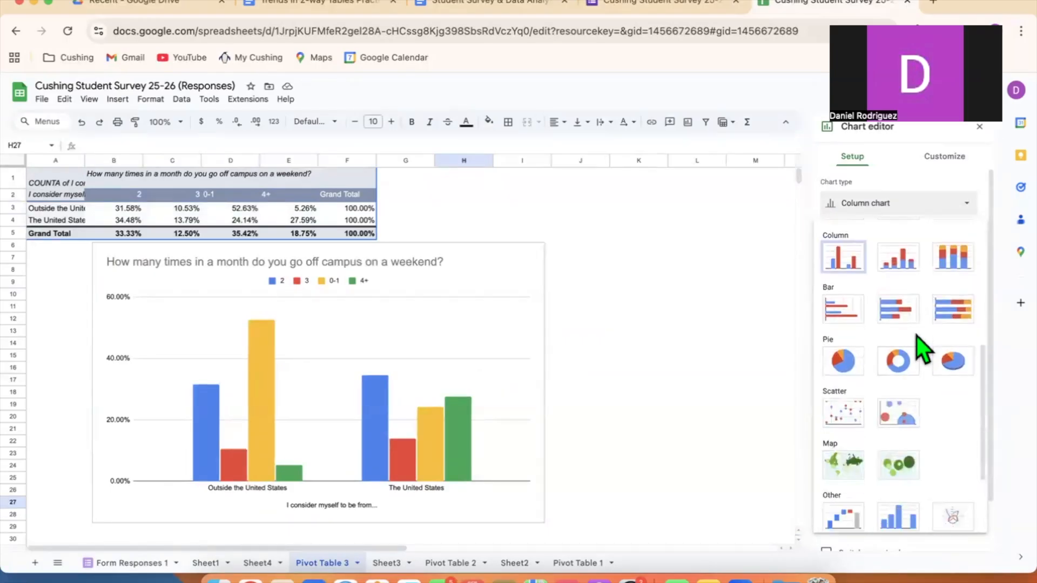
pyautogui.click(948, 270)
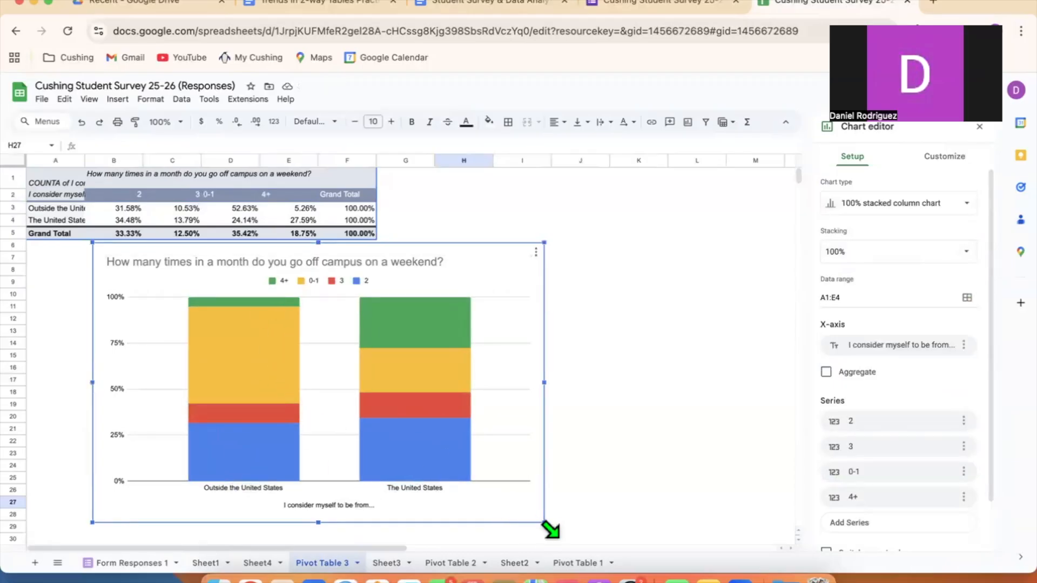
# Enlarge the chart slightly to about row 29 and switch it to the suggested side-by-side column chart.
pyautogui.moveTo(544, 522); pyautogui.dragTo(566, 536)
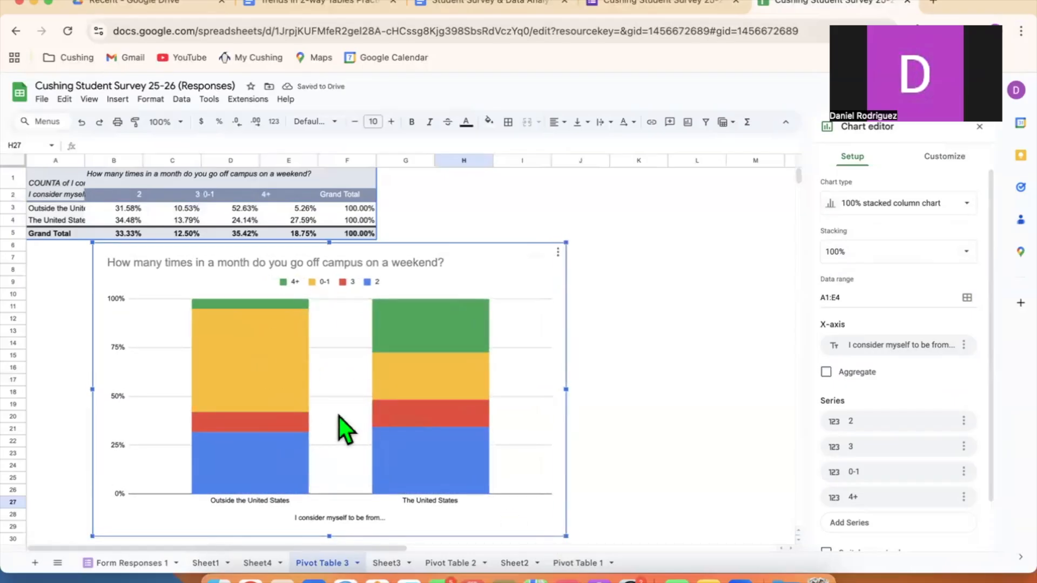
pyautogui.click(901, 204)
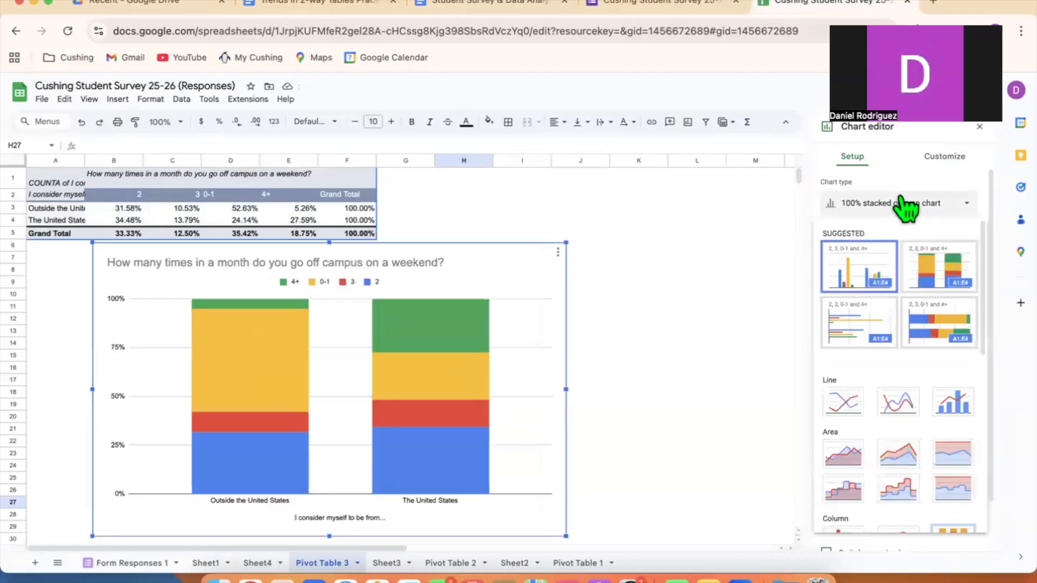
pyautogui.click(863, 267)
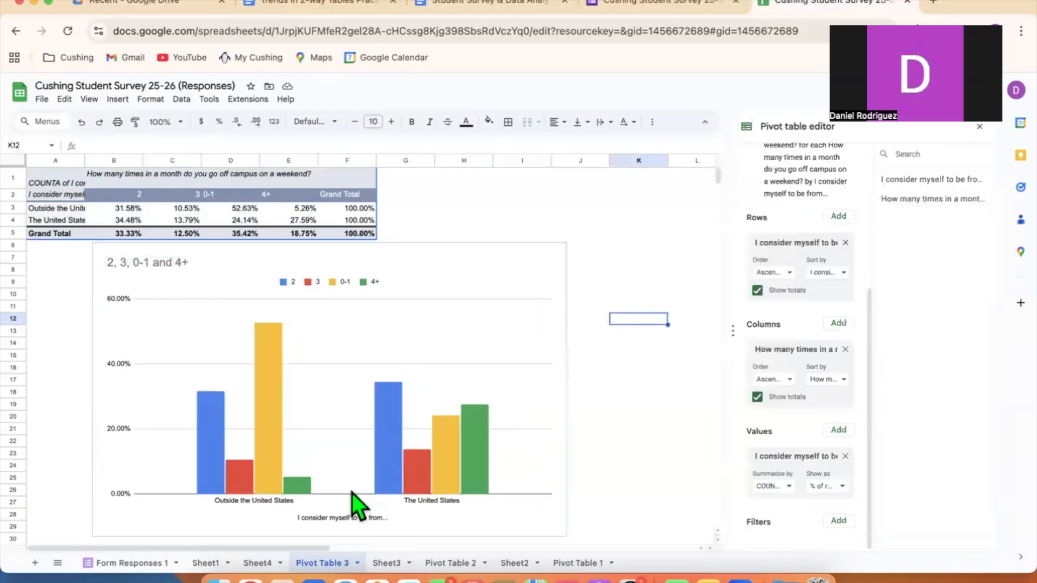
# Go to Sheet4 and examine the origin and weekend off-campus answers in A1:B49.
pyautogui.click(257, 562)
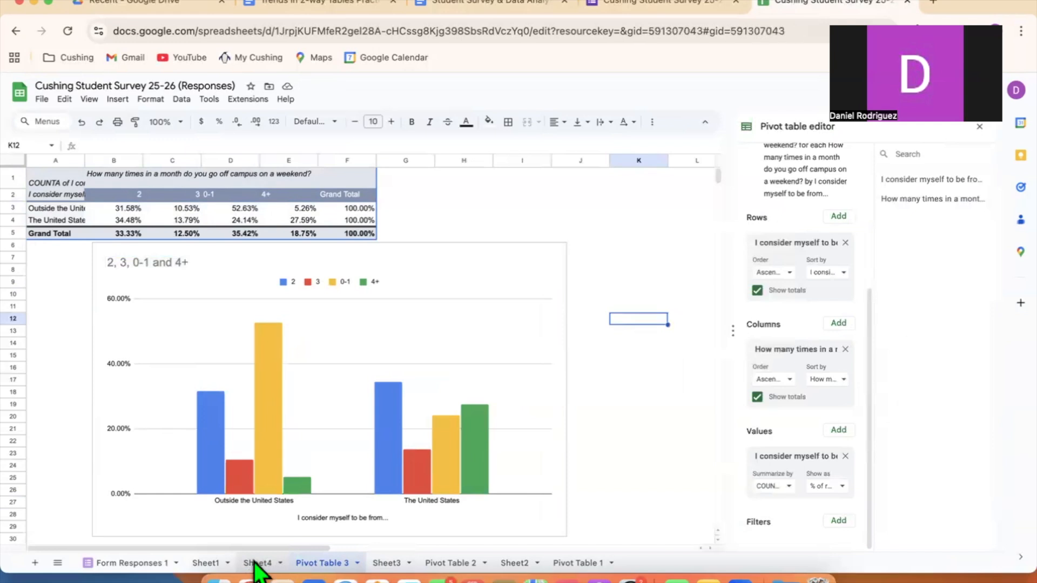
pyautogui.click(457, 352)
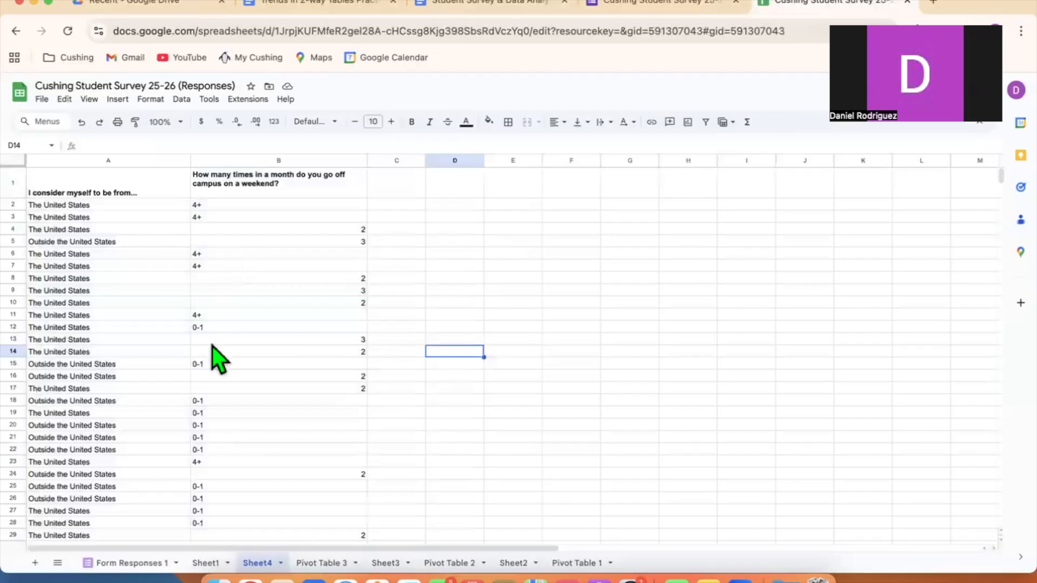
pyautogui.click(213, 364)
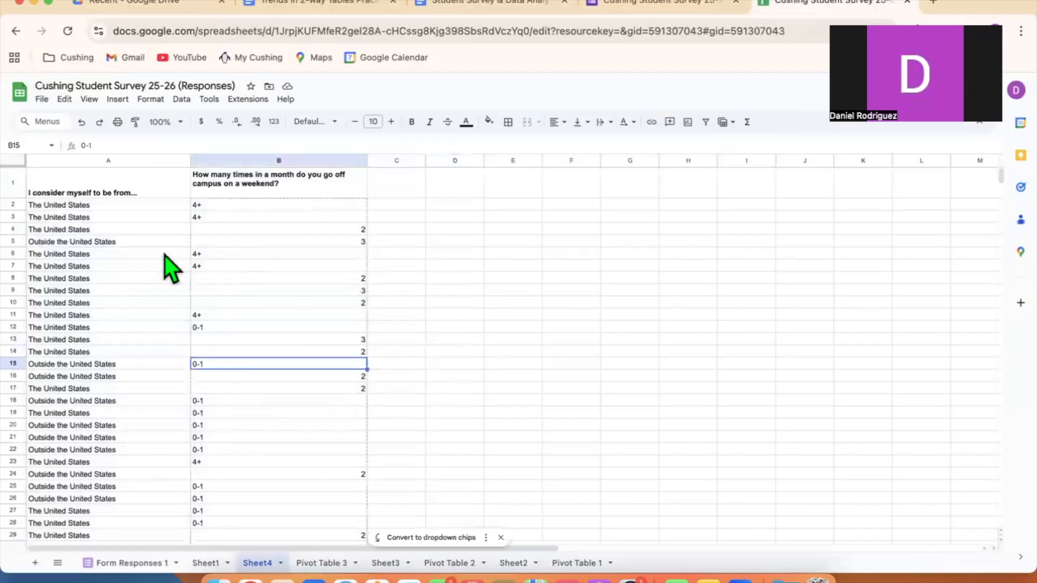
pyautogui.click(145, 215)
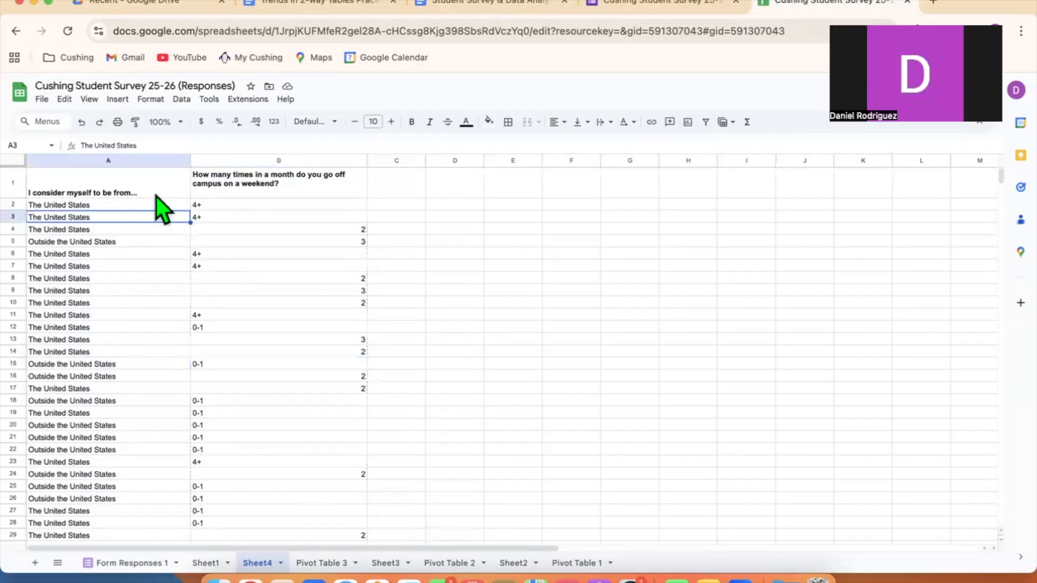
pyautogui.click(187, 278)
pyautogui.moveTo(154, 187); pyautogui.dragTo(258, 510)
pyautogui.scroll(5, 235, 459)
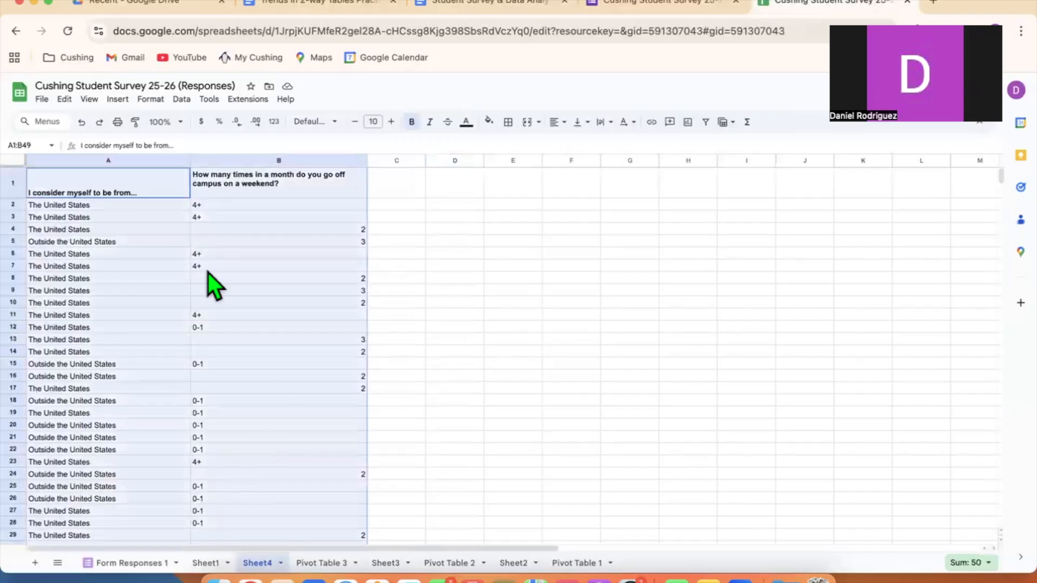
pyautogui.click(242, 239)
pyautogui.click(164, 248)
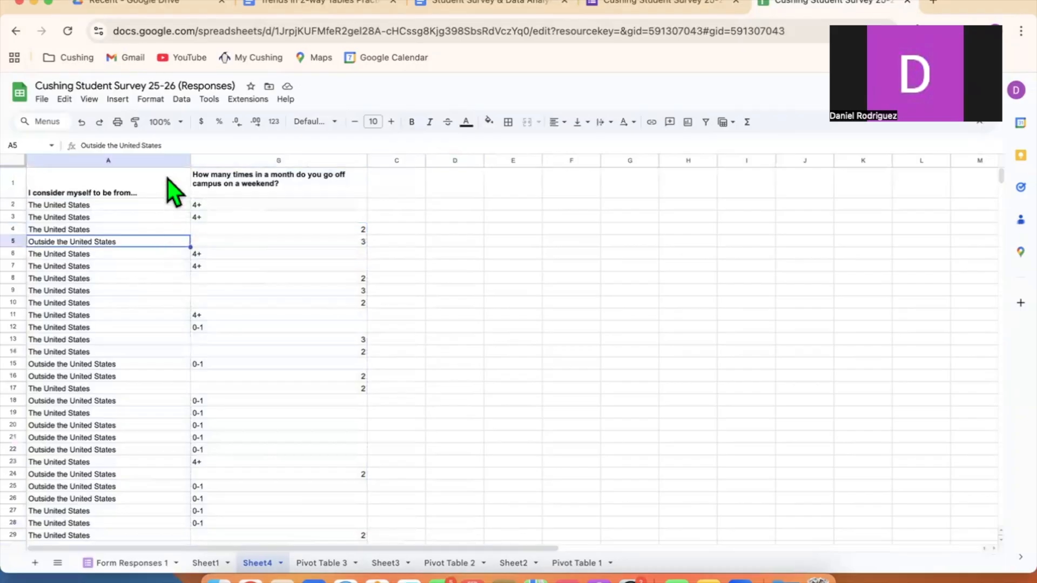
# Start an advanced sort of range A1:B49 on Sheet4, treating the first row as a header.
pyautogui.moveTo(168, 184); pyautogui.dragTo(254, 216)
pyautogui.moveTo(267, 260); pyautogui.dragTo(274, 515)
pyautogui.scroll(6, 235, 426)
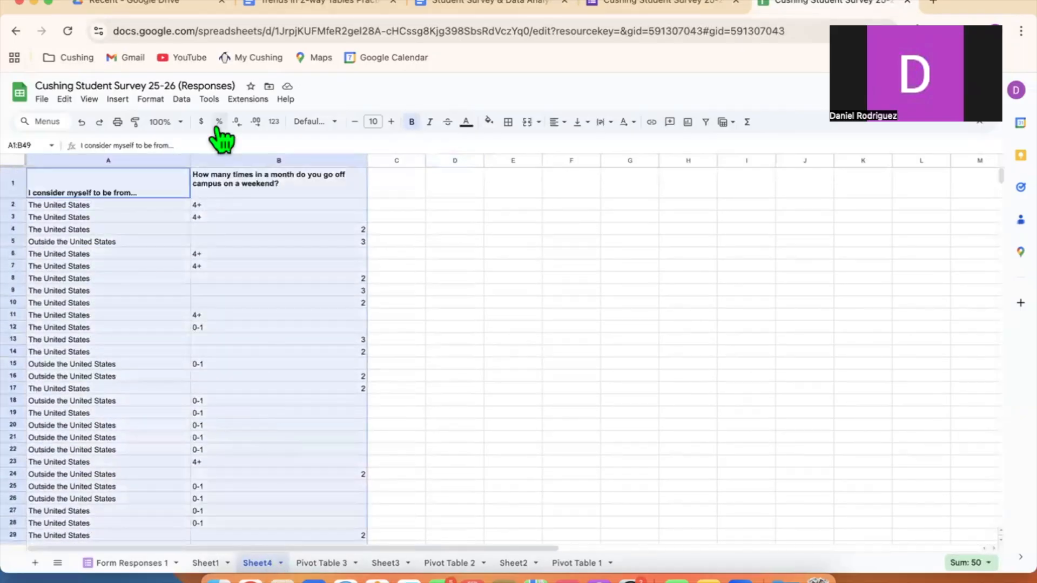
pyautogui.click(182, 101)
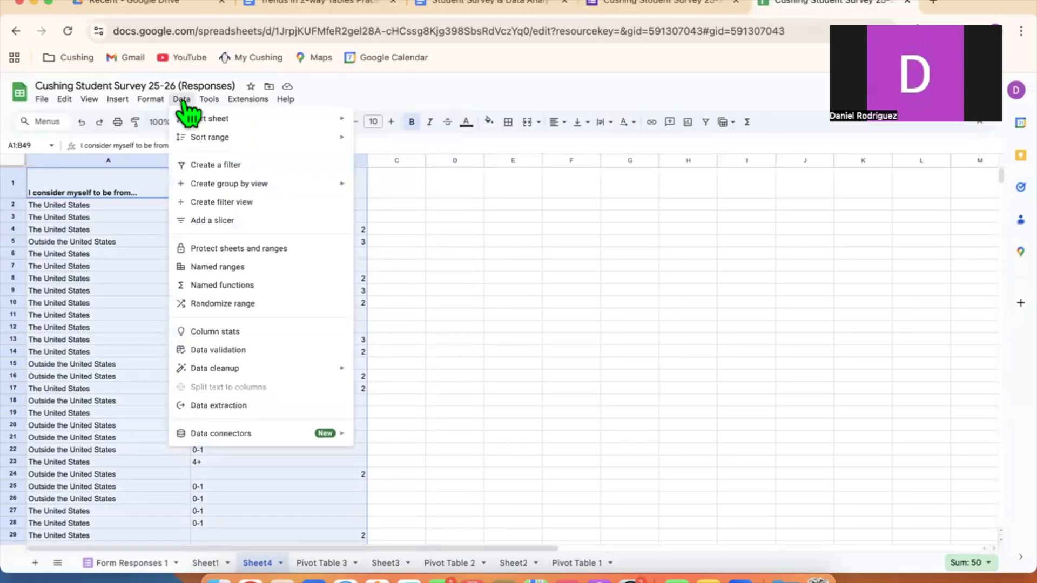
pyautogui.moveTo(222, 138)
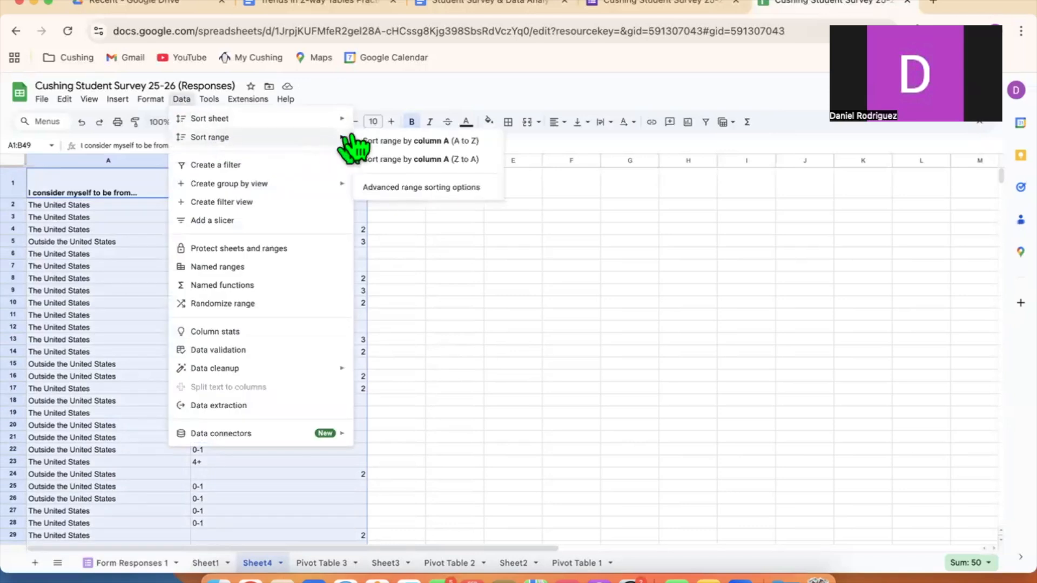
pyautogui.click(392, 193)
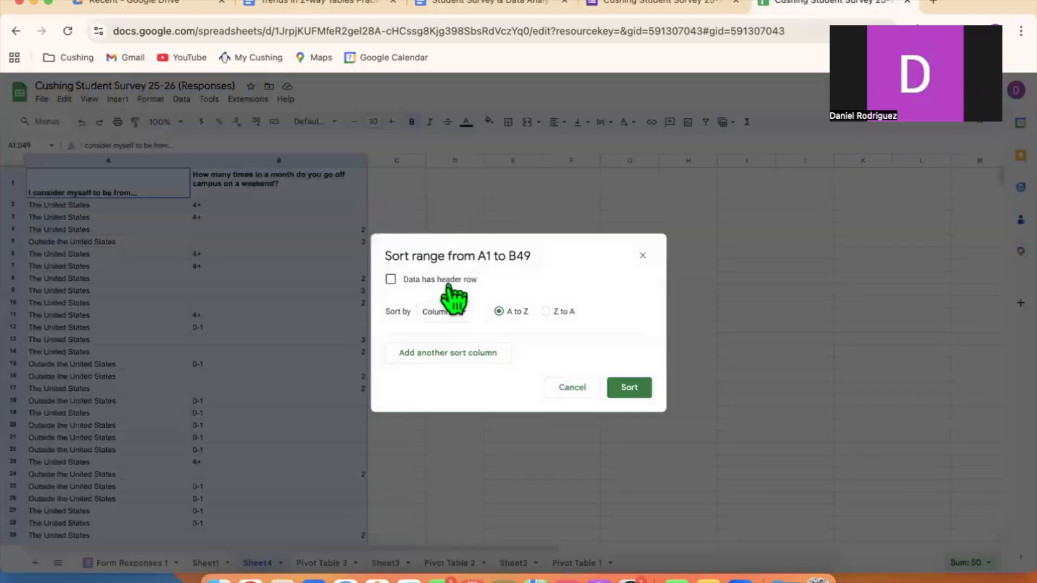
pyautogui.click(390, 280)
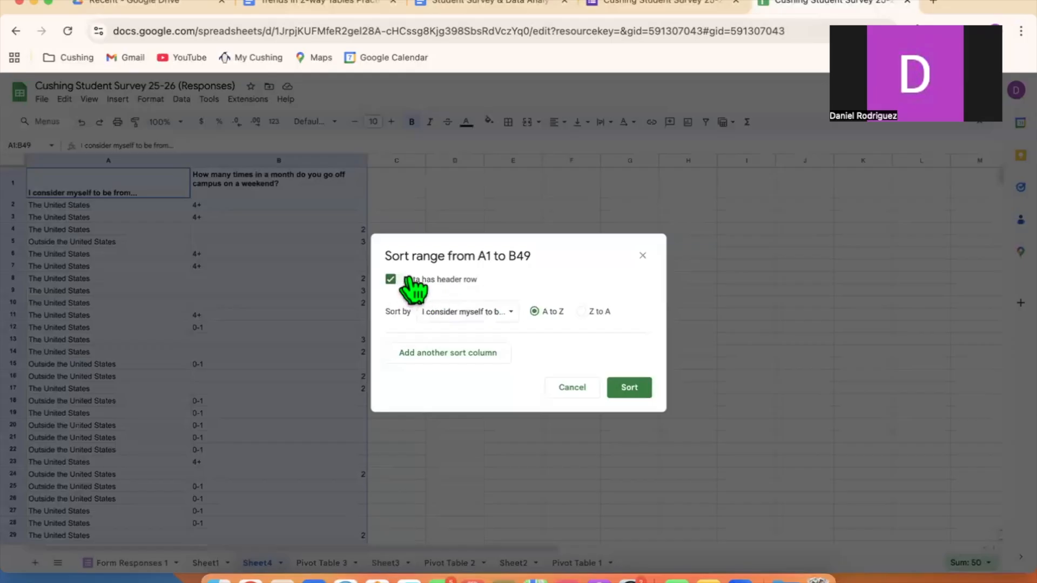
# Sort the range by "I consider myself to be from..." from A to Z.
pyautogui.click(462, 311)
pyautogui.click(455, 330)
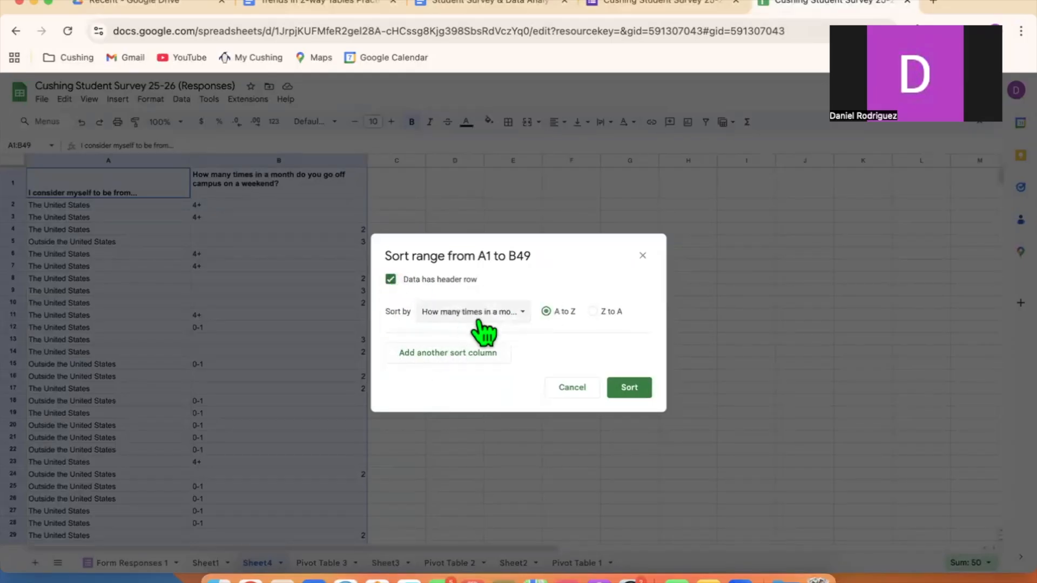
pyautogui.click(478, 315)
pyautogui.click(469, 297)
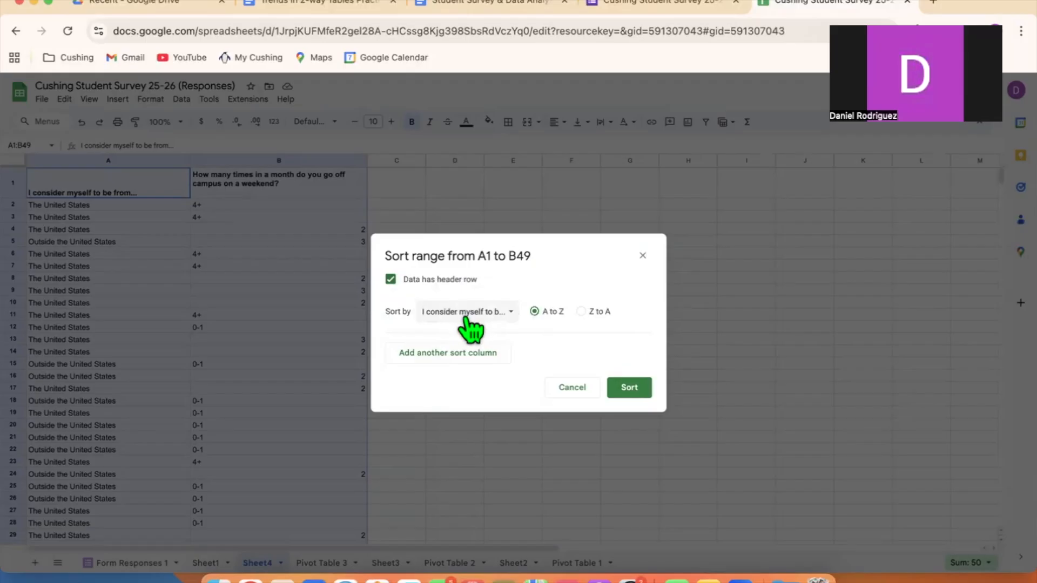
pyautogui.click(582, 312)
pyautogui.click(534, 311)
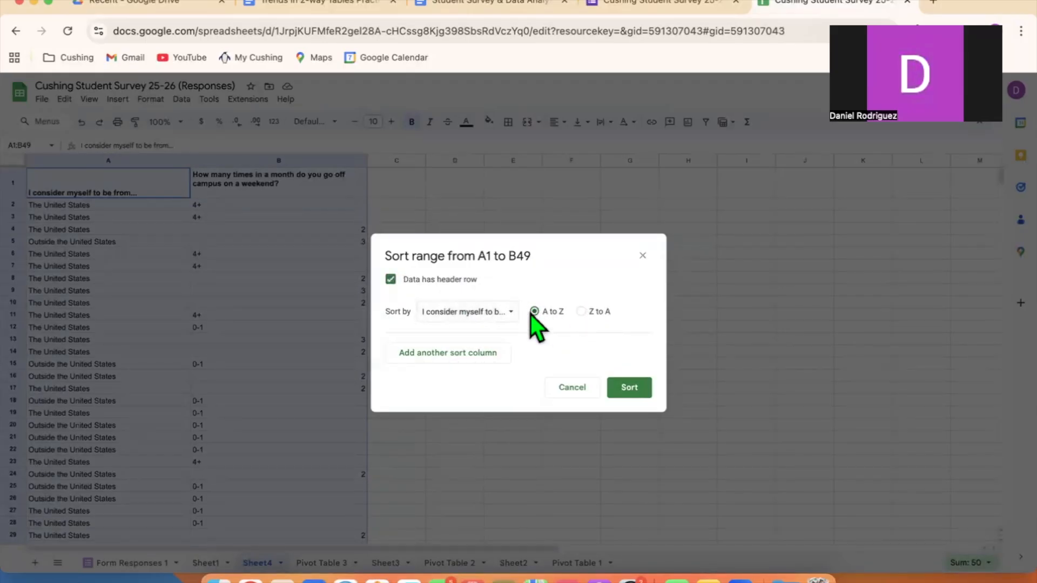
pyautogui.click(625, 393)
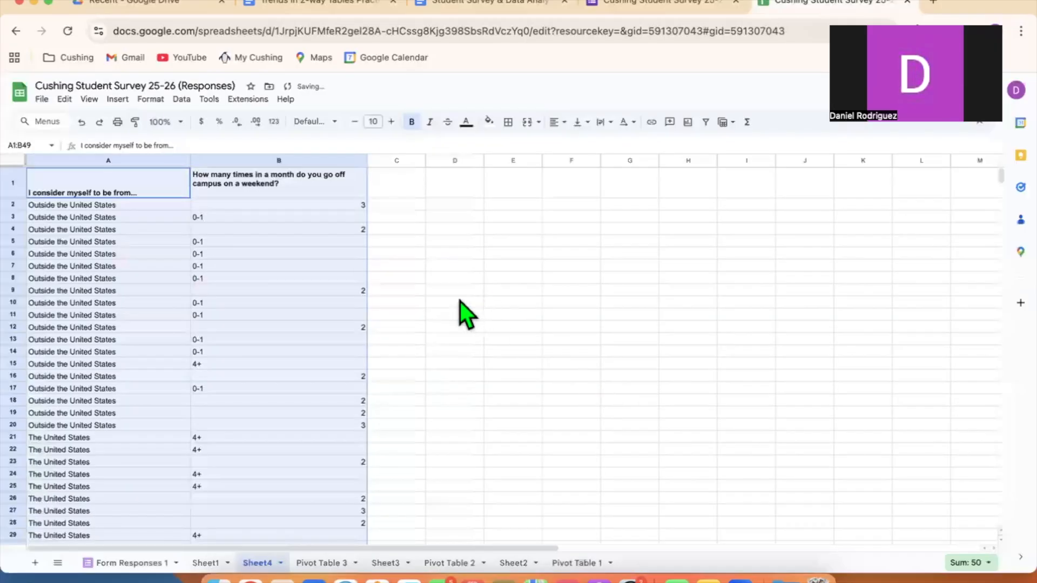
# Insert a chart from B2:B20, the weekend off-campus answers of students from outside the United States.
pyautogui.click(237, 367)
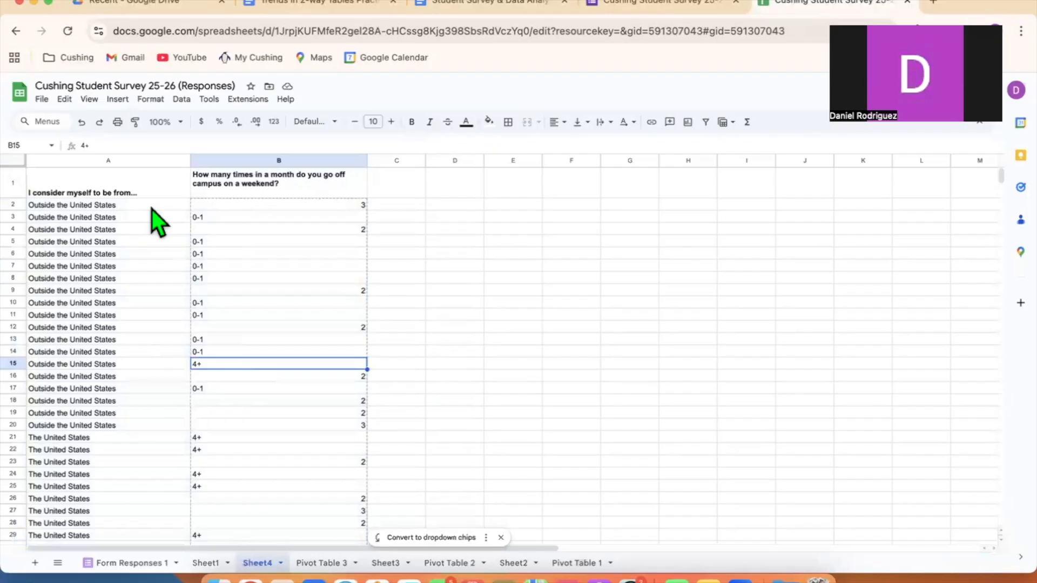
pyautogui.scroll(-10, 223, 352)
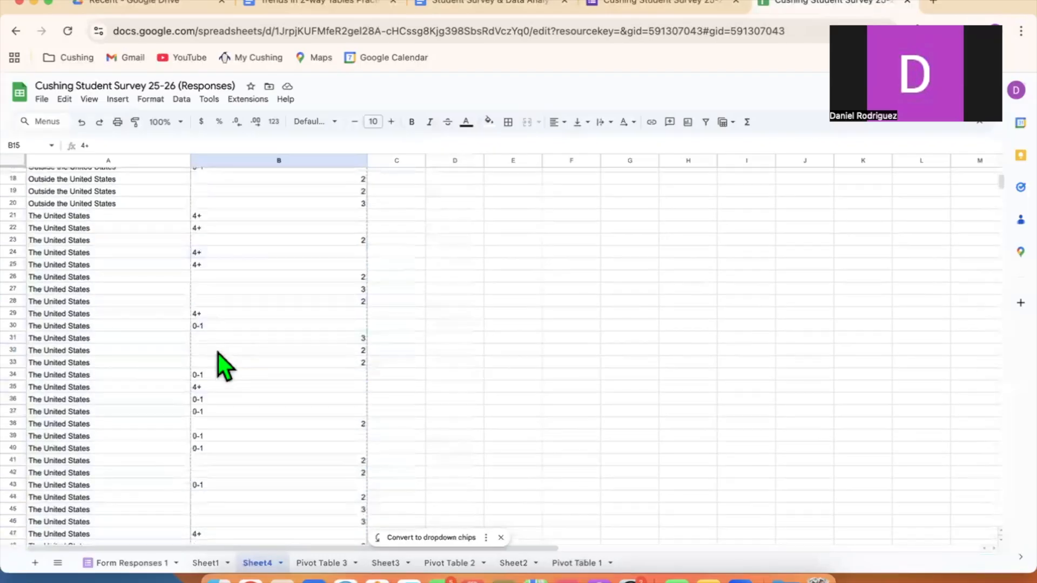
pyautogui.scroll(10, 238, 385)
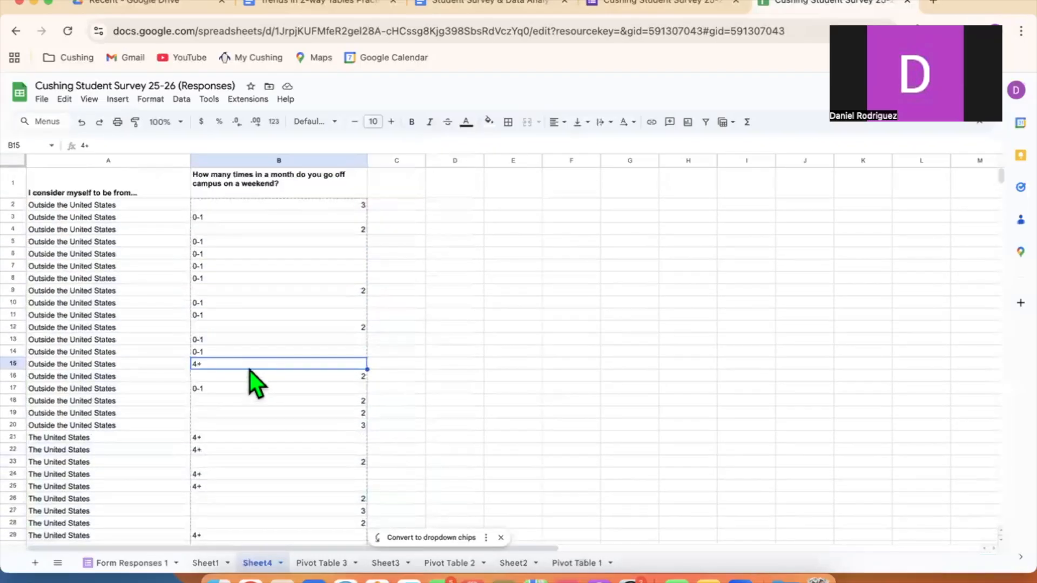
pyautogui.click(238, 241)
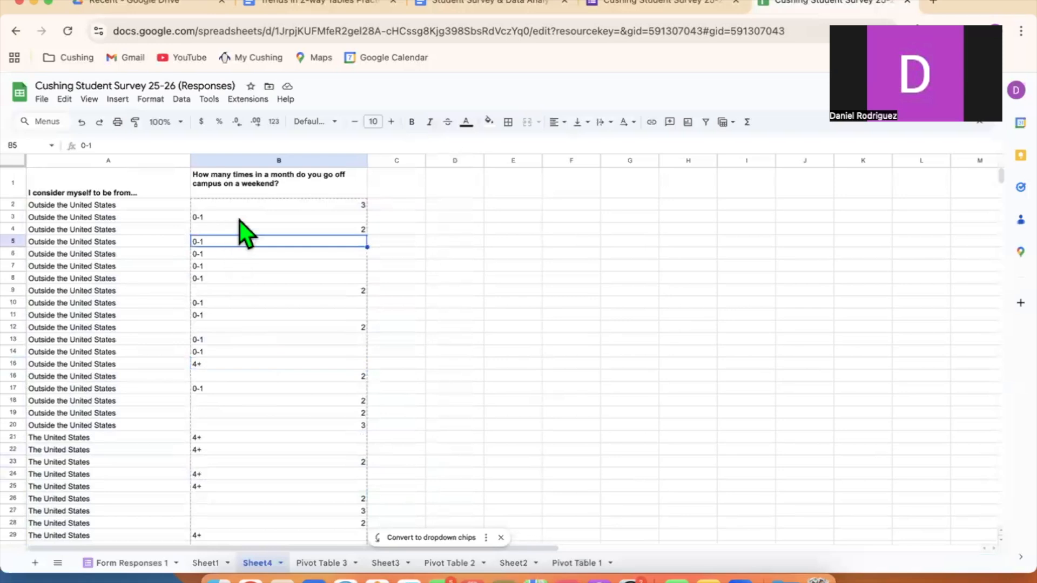
pyautogui.moveTo(270, 206); pyautogui.dragTo(261, 436)
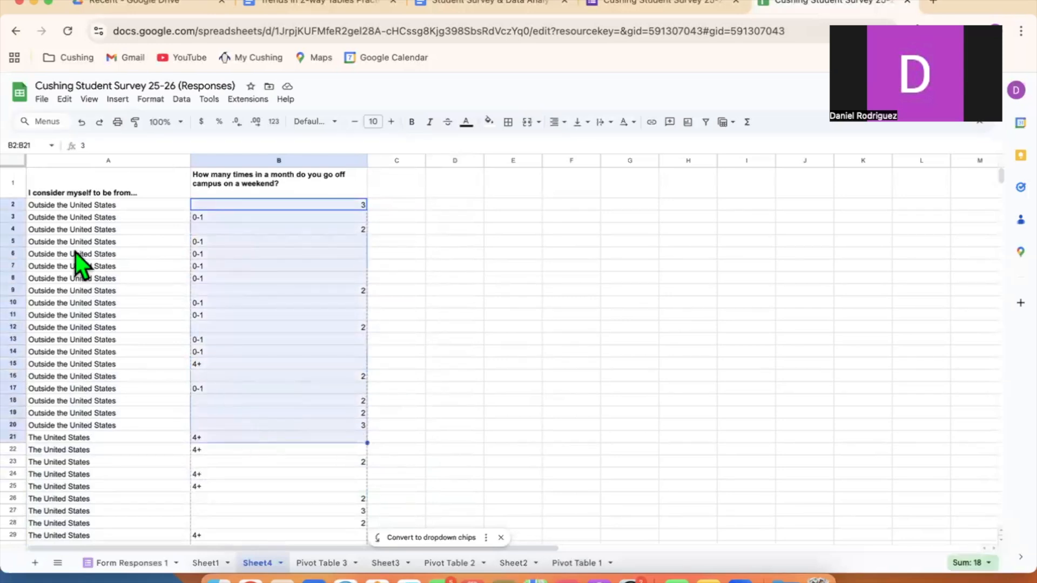
pyautogui.click(97, 210)
pyautogui.moveTo(257, 212); pyautogui.dragTo(257, 432)
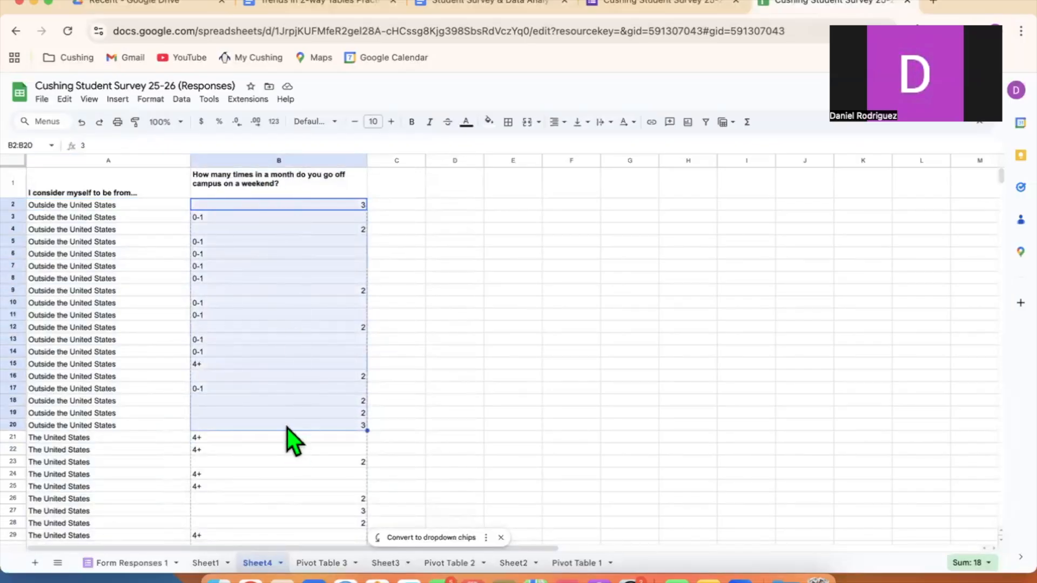
pyautogui.click(114, 99)
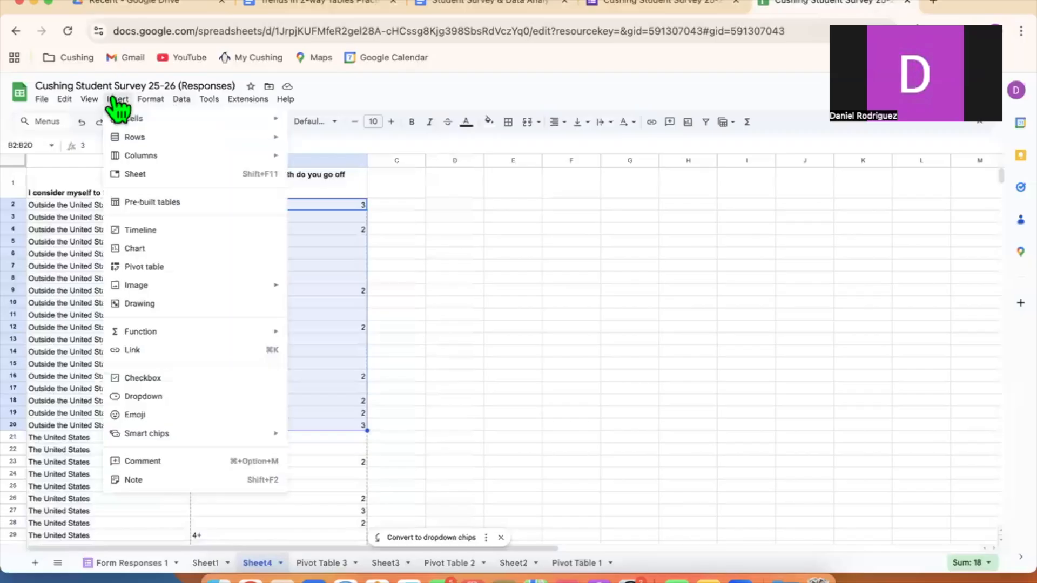
pyautogui.click(162, 252)
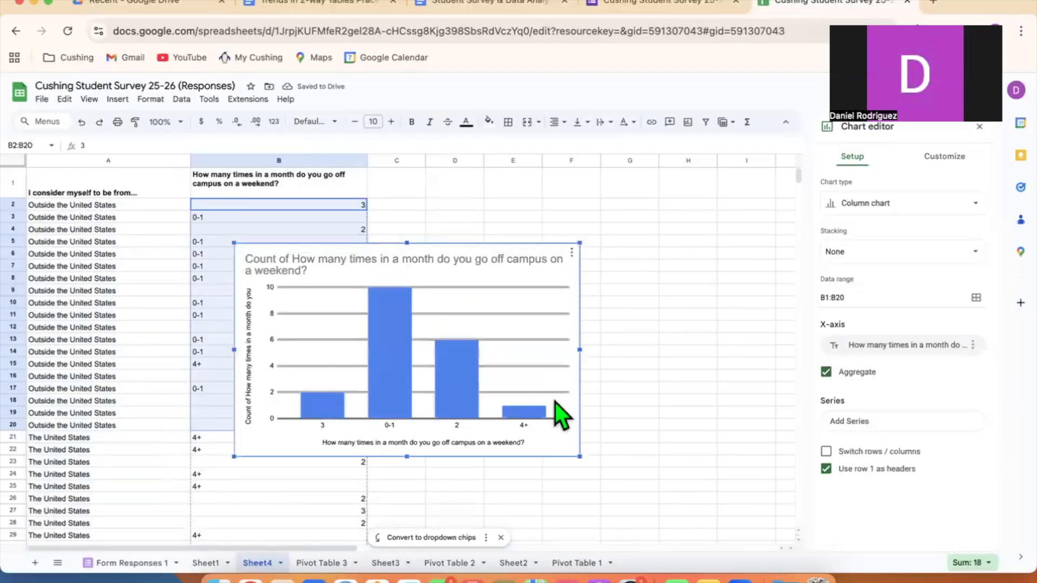
# Change the column chart of the B1:B20 answers to a pie chart and place it enlarged beside the data.
pyautogui.click(571, 252)
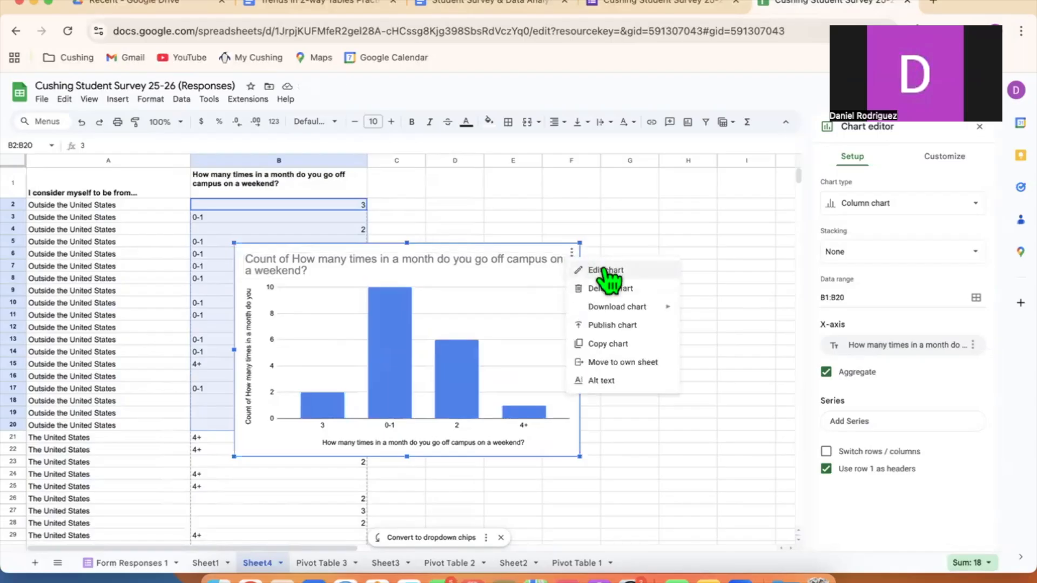
pyautogui.click(878, 204)
pyautogui.click(935, 268)
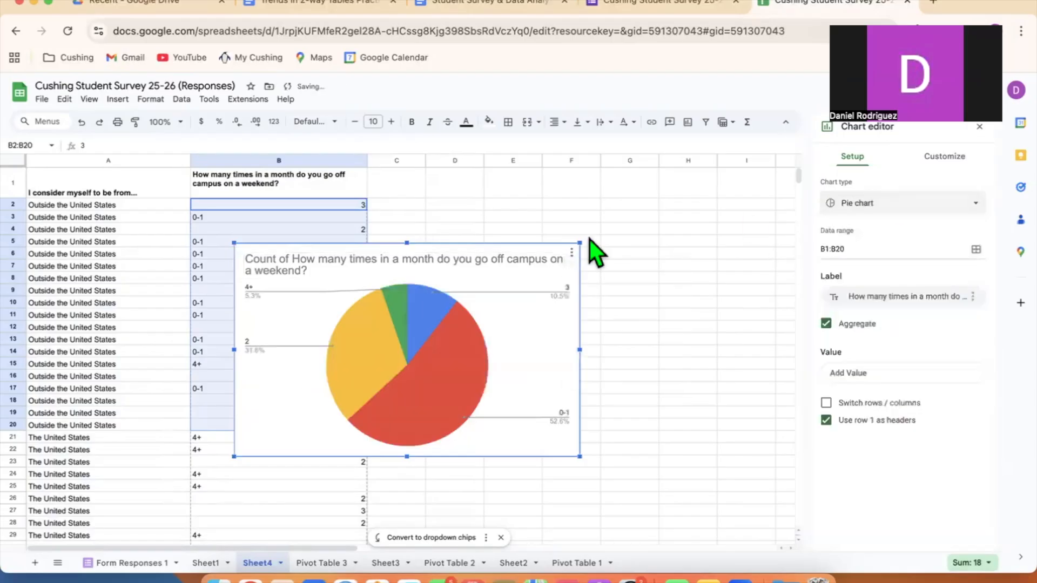
pyautogui.moveTo(581, 458); pyautogui.dragTo(653, 503)
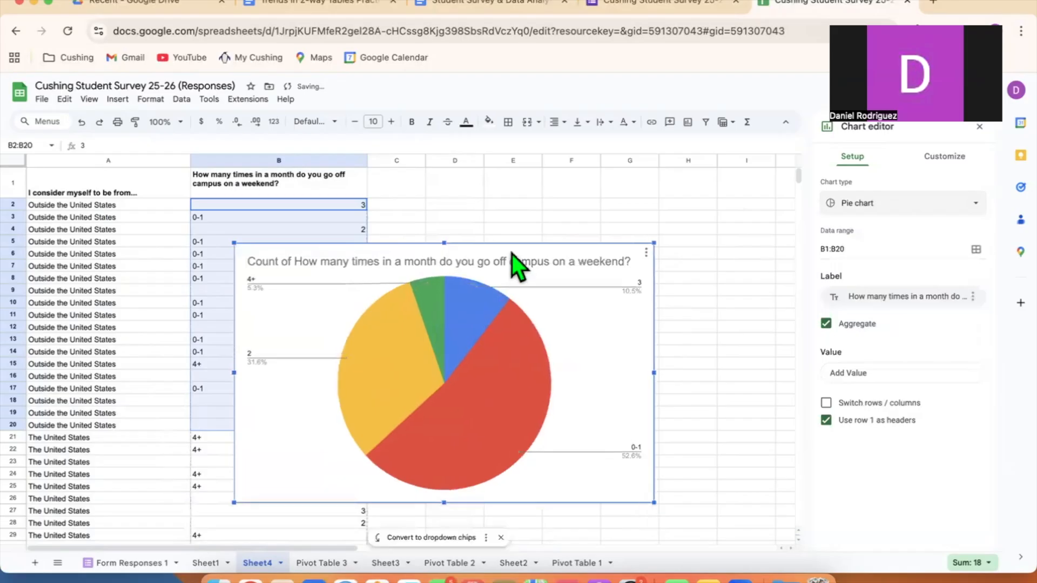
pyautogui.moveTo(520, 249); pyautogui.dragTo(625, 191)
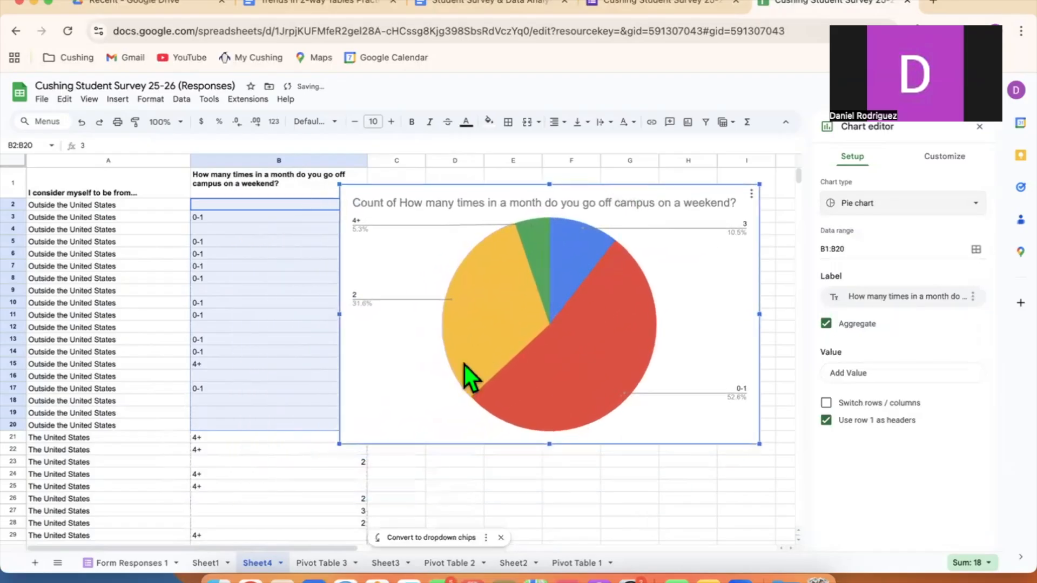
# Change the pie chart's title to "International: How many times in a month do you go off campus on a weekend?".
pyautogui.click(398, 205)
pyautogui.click(403, 203)
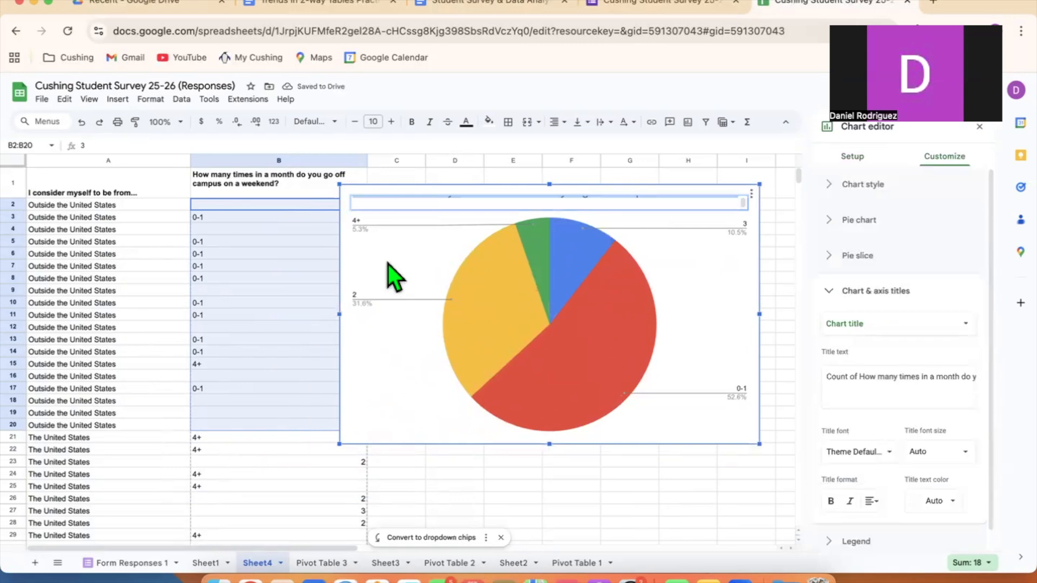
pyautogui.scroll(-5, 390, 263)
pyautogui.scroll(5, 513, 303)
pyautogui.click(859, 384)
pyautogui.moveTo(859, 378); pyautogui.dragTo(819, 379)
pyautogui.write('Internationa')
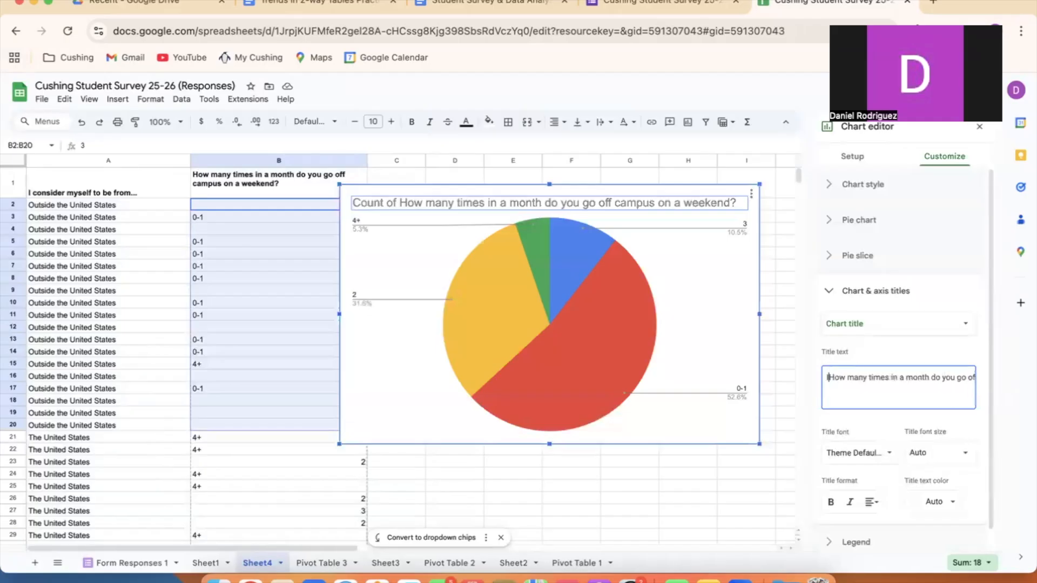
pyautogui.press('BackSpace')
pyautogui.press('BackSpace')
pyautogui.press('BackSpace')
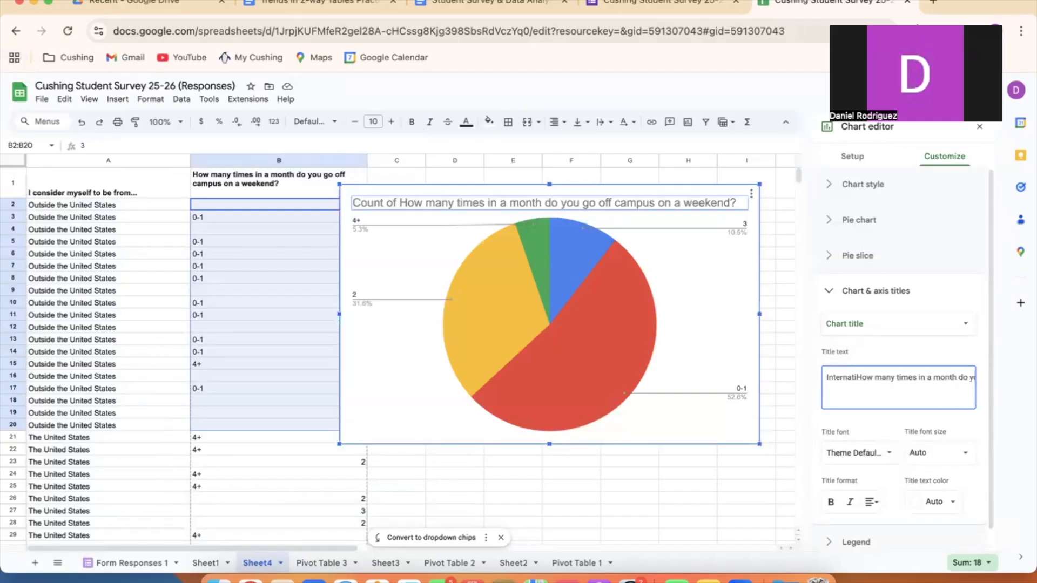
pyautogui.write('onal:')
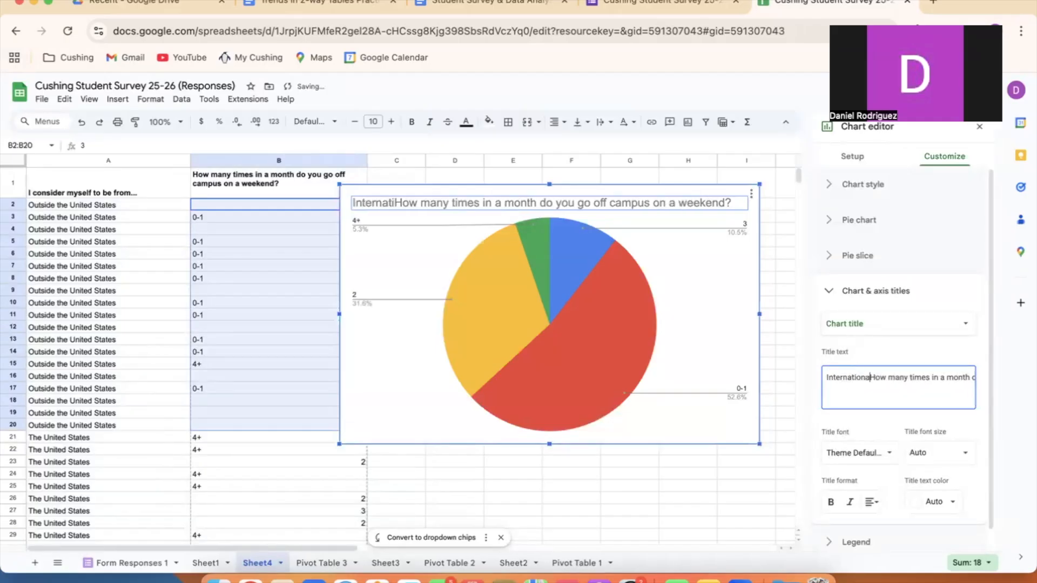
pyautogui.click(742, 464)
# Move the International pie chart clear of the column B answers so that it starts at column D.
pyautogui.click(685, 387)
pyautogui.scroll(-2, 507, 359)
pyautogui.scroll(2, 506, 358)
pyautogui.moveTo(436, 367); pyautogui.dragTo(523, 369)
# Insert a chart from B21:B49, the weekend off-campus answers of students from the United States.
pyautogui.scroll(-3, 214, 398)
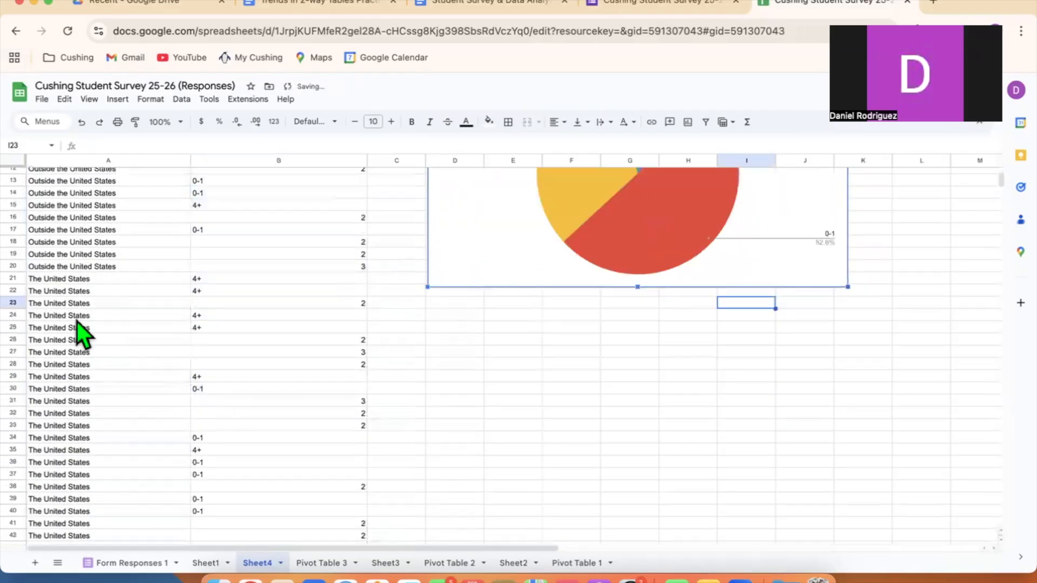
pyautogui.click(107, 281)
pyautogui.click(222, 280)
pyautogui.moveTo(244, 283); pyautogui.dragTo(245, 419)
pyautogui.scroll(4, 245, 419)
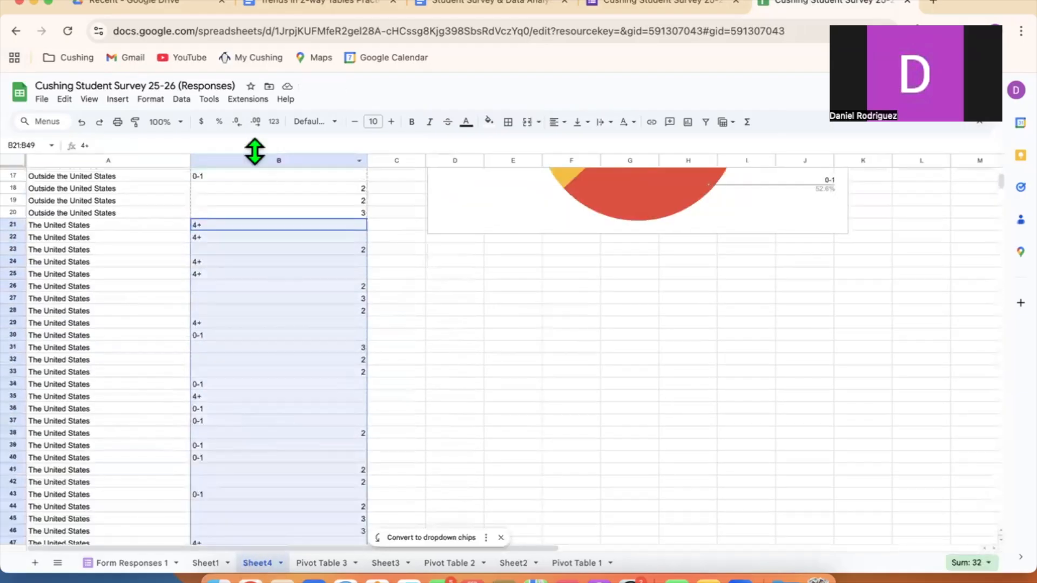
pyautogui.click(118, 99)
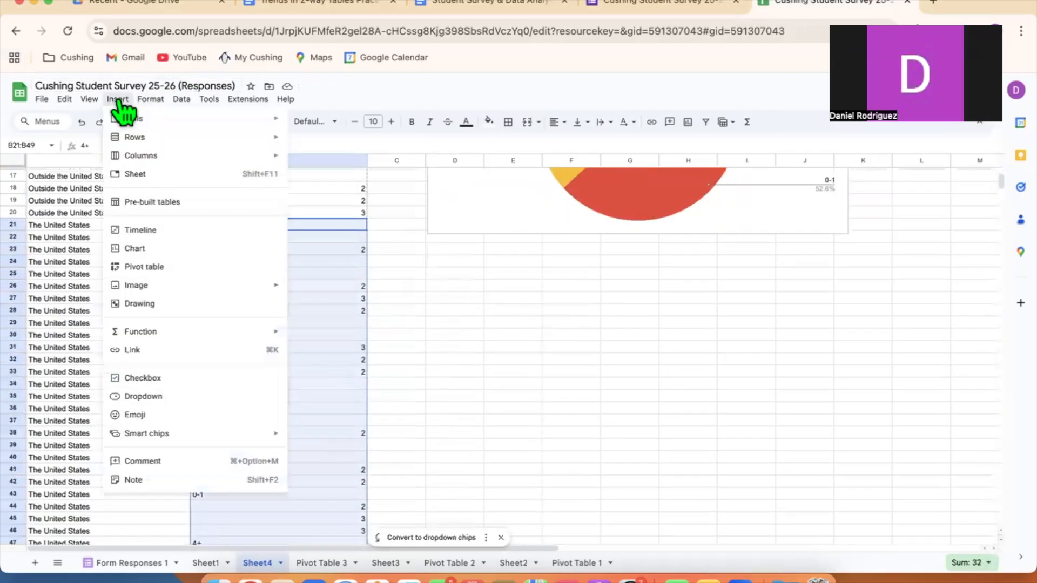
pyautogui.click(140, 249)
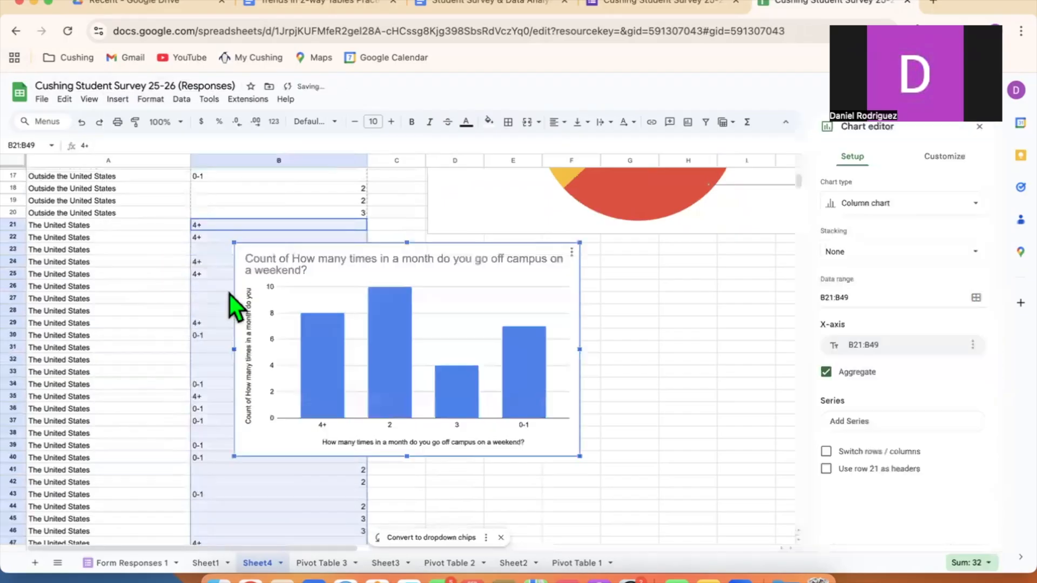
# Change the B21:B49 column chart to a pie chart.
pyautogui.click(572, 252)
pyautogui.click(839, 204)
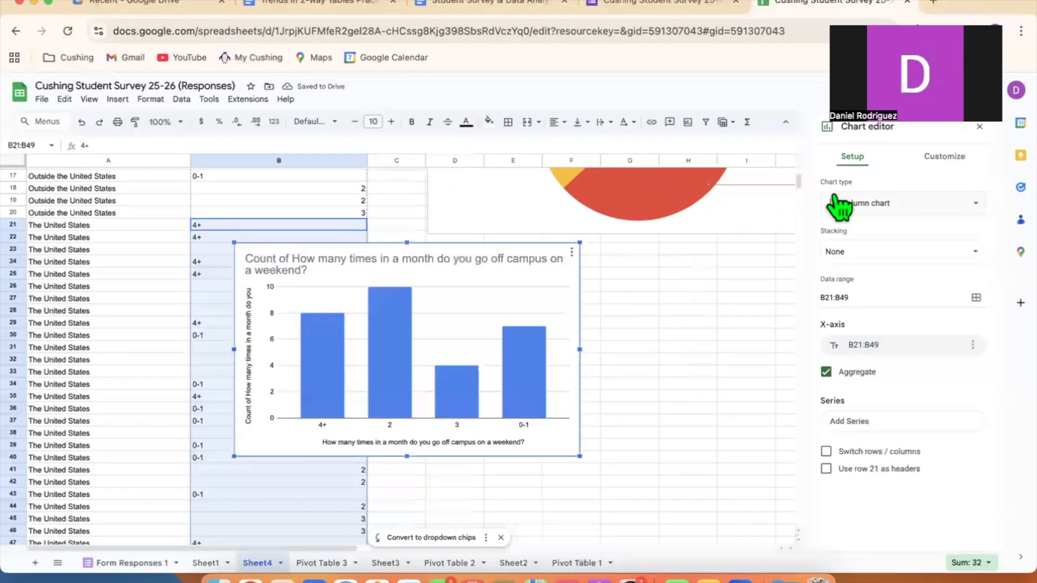
pyautogui.click(927, 267)
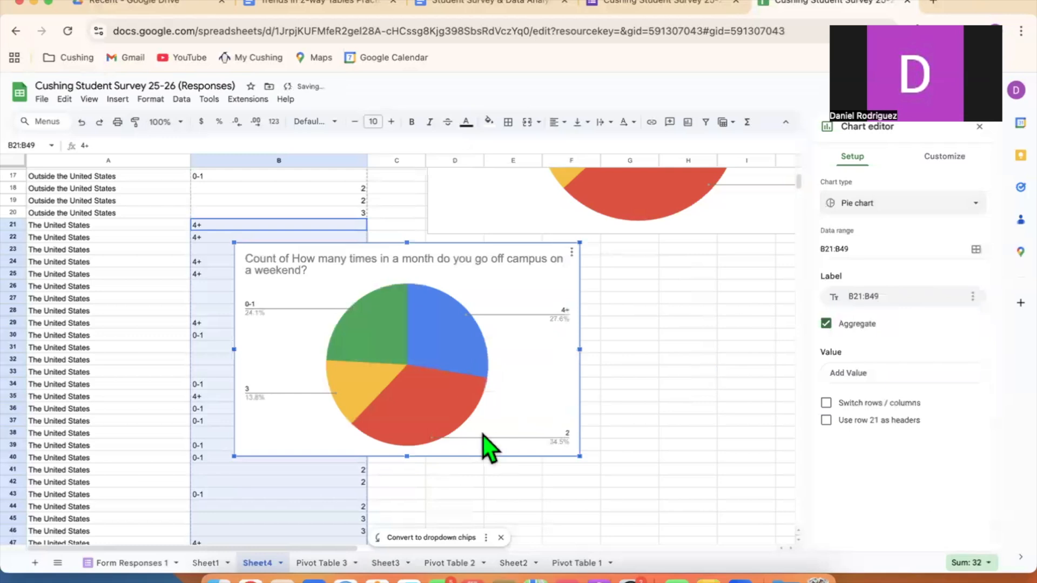
# Change the new pie chart's title to "US Students: How many times in a month do you go off campus on a weekend?".
pyautogui.click(258, 259)
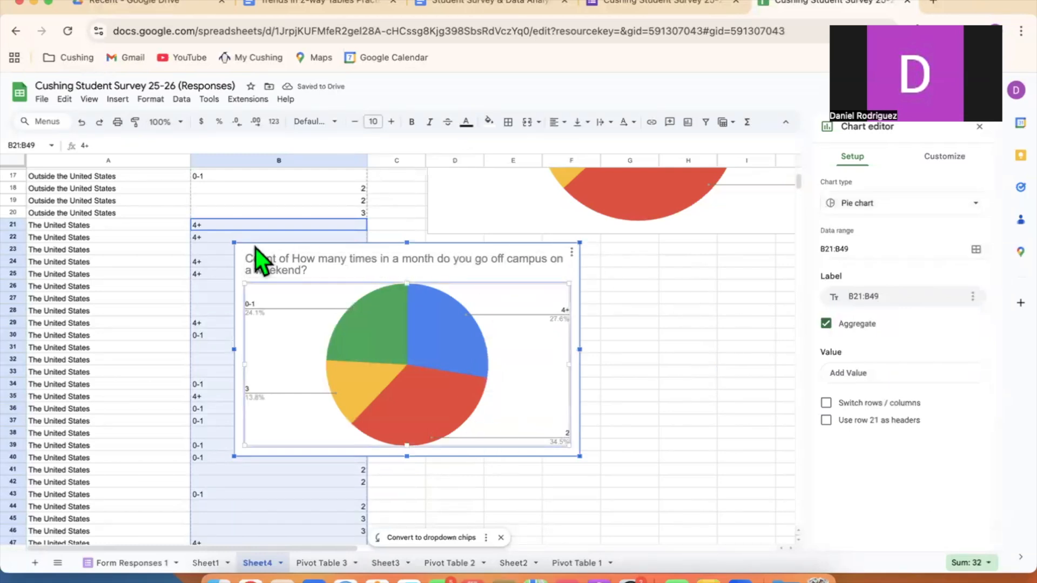
pyautogui.click(264, 260)
pyautogui.click(287, 262)
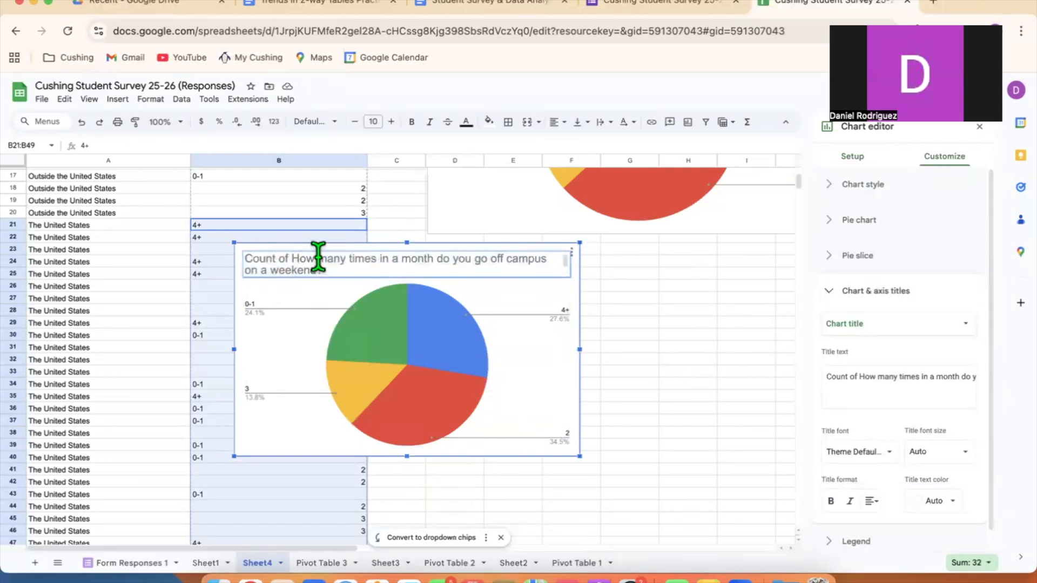
pyautogui.press('BackSpace')
pyautogui.press('BackSpace')
pyautogui.press('BackSpace')
pyautogui.press('BackSpace')
pyautogui.press('BackSpace')
pyautogui.press('BackSpace')
pyautogui.press('BackSpace')
pyautogui.press('BackSpace')
pyautogui.press('BackSpace')
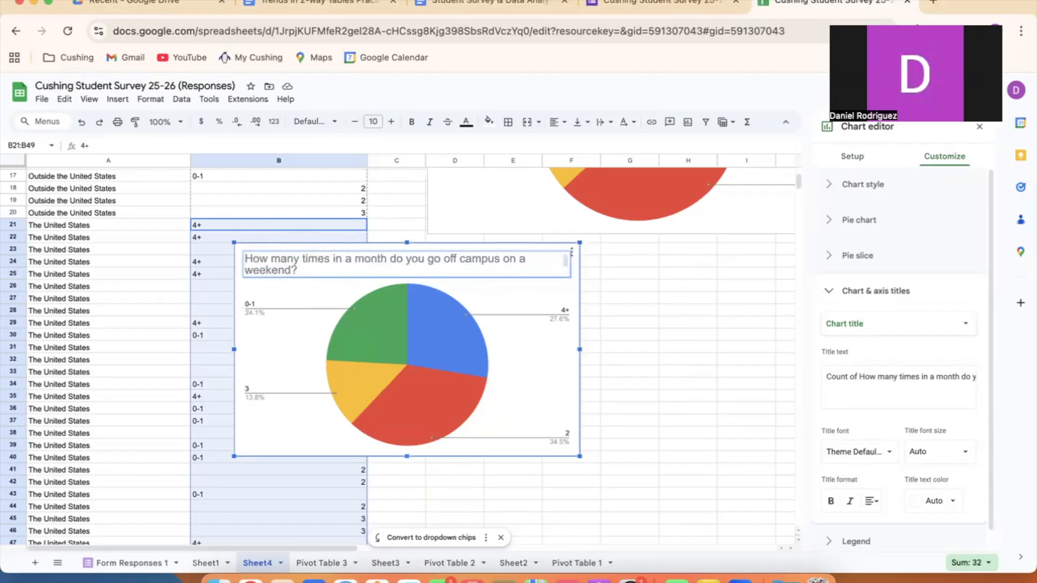
pyautogui.write('US Students:')
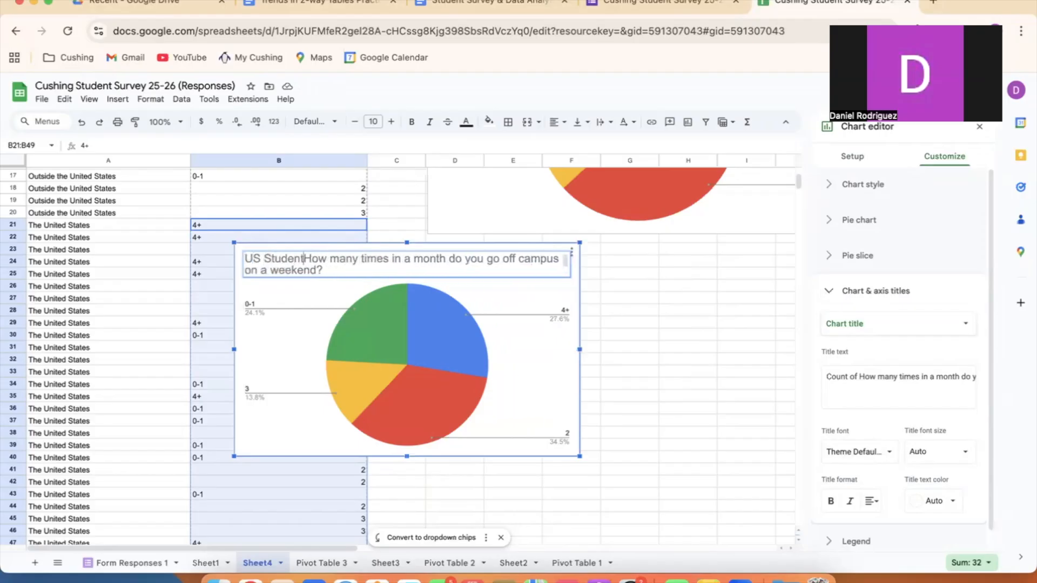
pyautogui.click(734, 350)
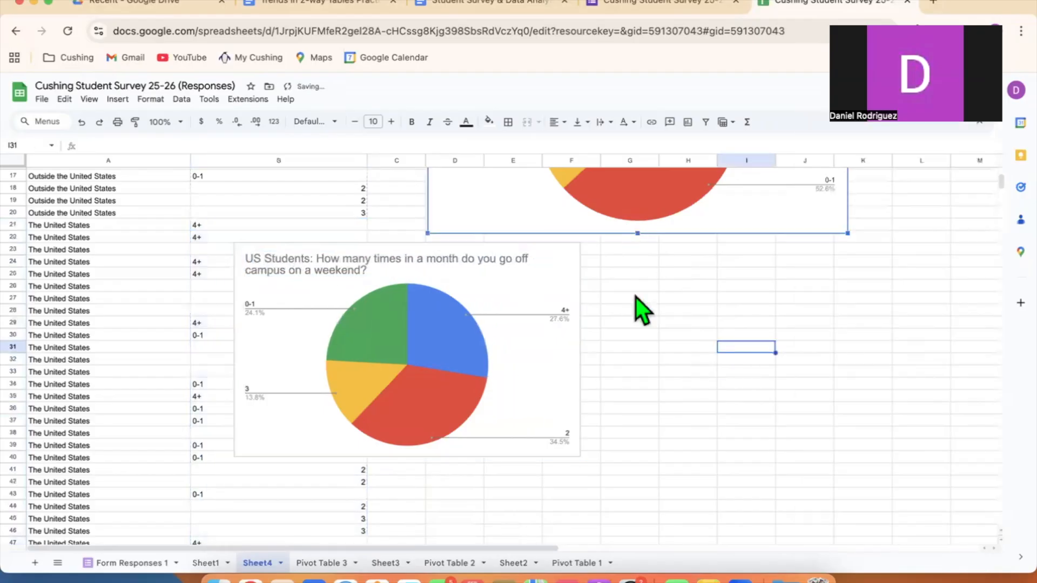
# Change the opening of the international pie chart's title to "International Students:".
pyautogui.scroll(5, 636, 324)
pyautogui.doubleClick(487, 207)
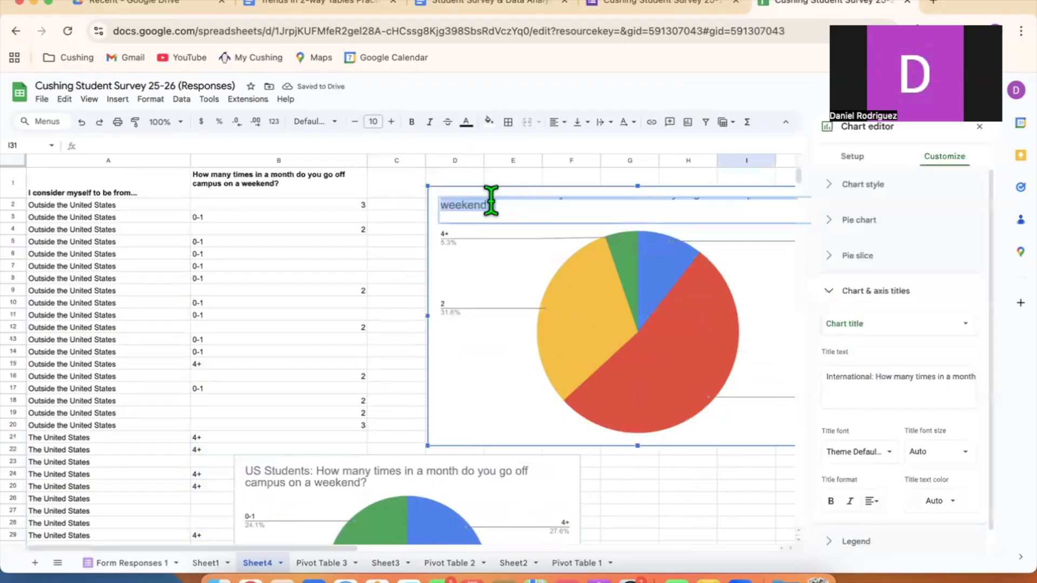
pyautogui.click(505, 205)
pyautogui.press('BackSpace')
pyautogui.write('Students:')
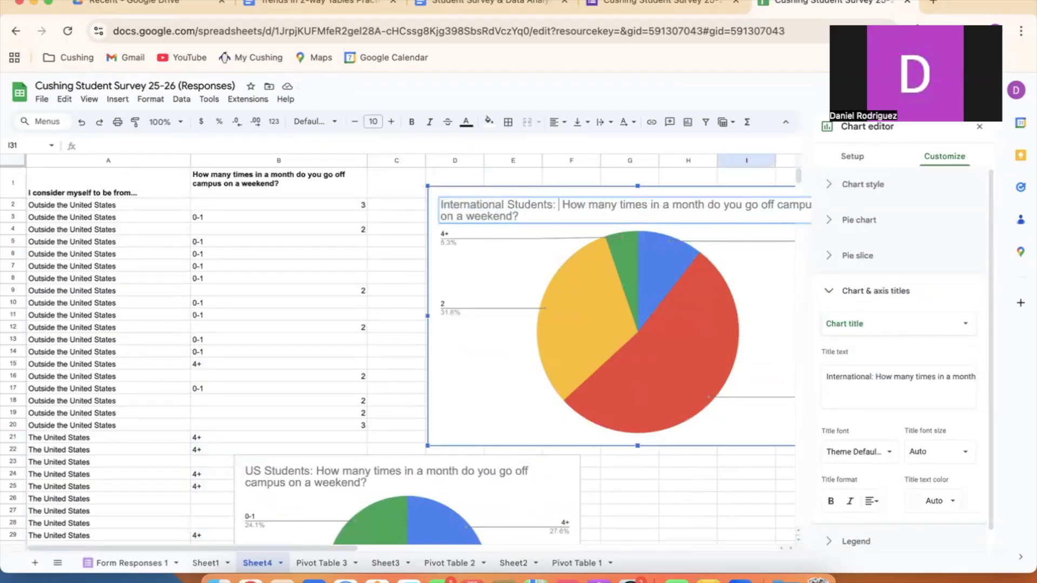
pyautogui.click(639, 474)
# Shrink the International Students pie chart and place the US Students pie chart directly beneath it.
pyautogui.moveTo(428, 447); pyautogui.dragTo(801, 347)
pyautogui.click(514, 477)
pyautogui.scroll(-5, 514, 477)
pyautogui.scroll(3, 474, 379)
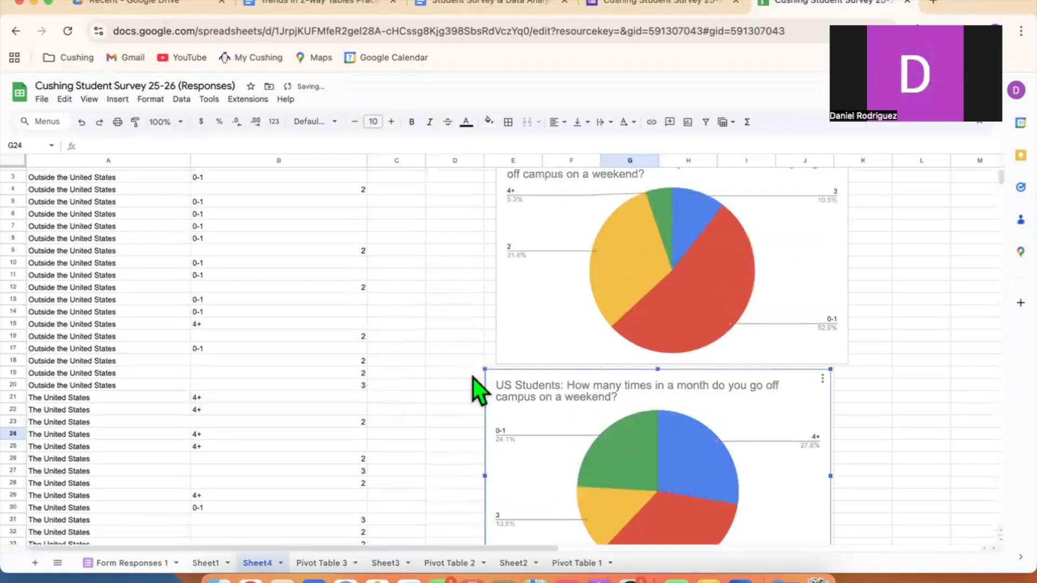
pyautogui.scroll(1, 464, 370)
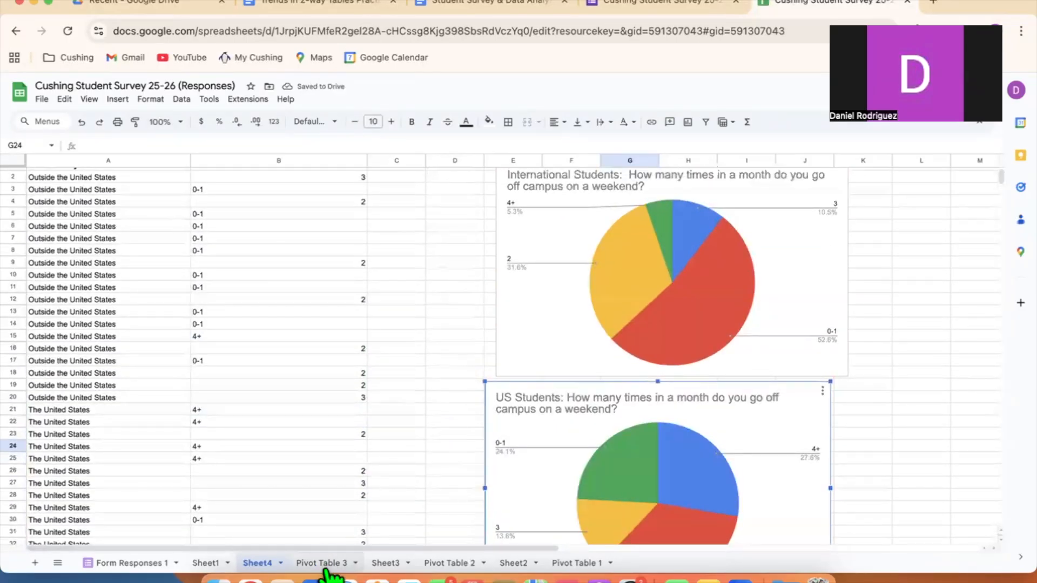
# Go to Pivot Table 3 and move its column chart slightly up toward the pivot table.
pyautogui.click(319, 564)
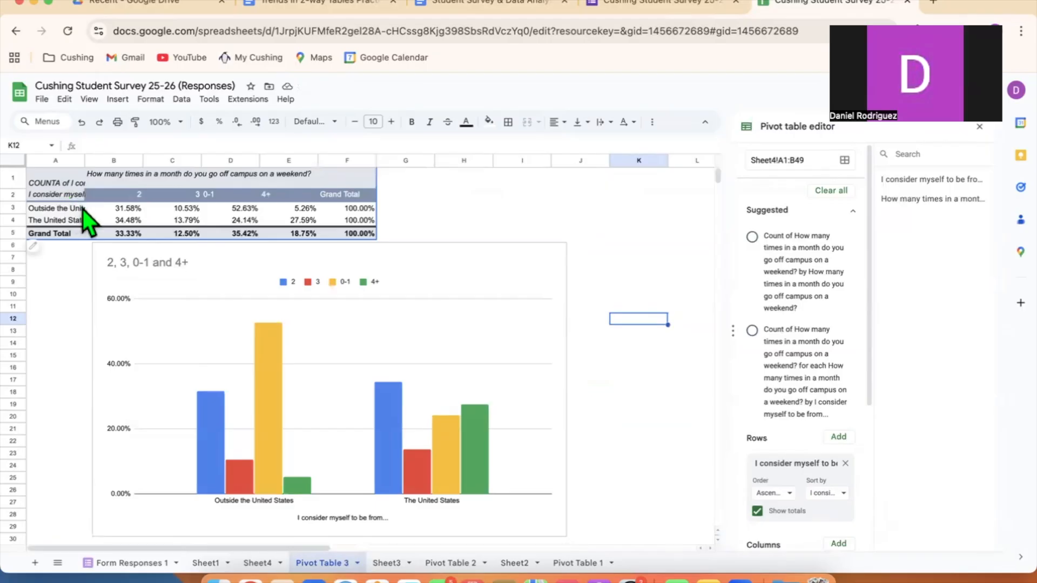
pyautogui.click(200, 341)
pyautogui.moveTo(258, 252); pyautogui.dragTo(229, 245)
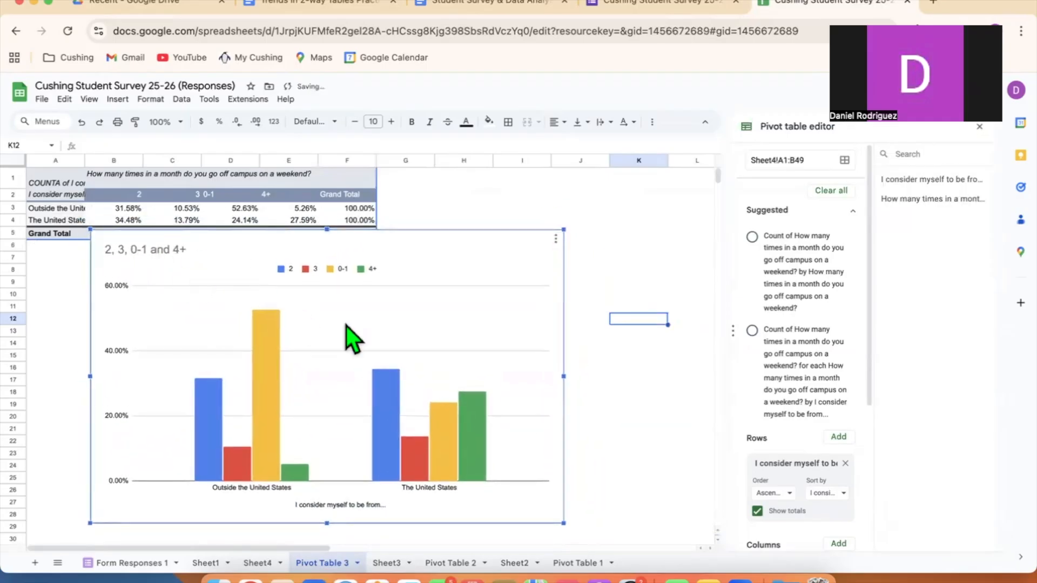
# Look through Sheet4 and Sheet3, then compare the slice colors of the International and US Students pie charts on Sheet2.
pyautogui.click(258, 563)
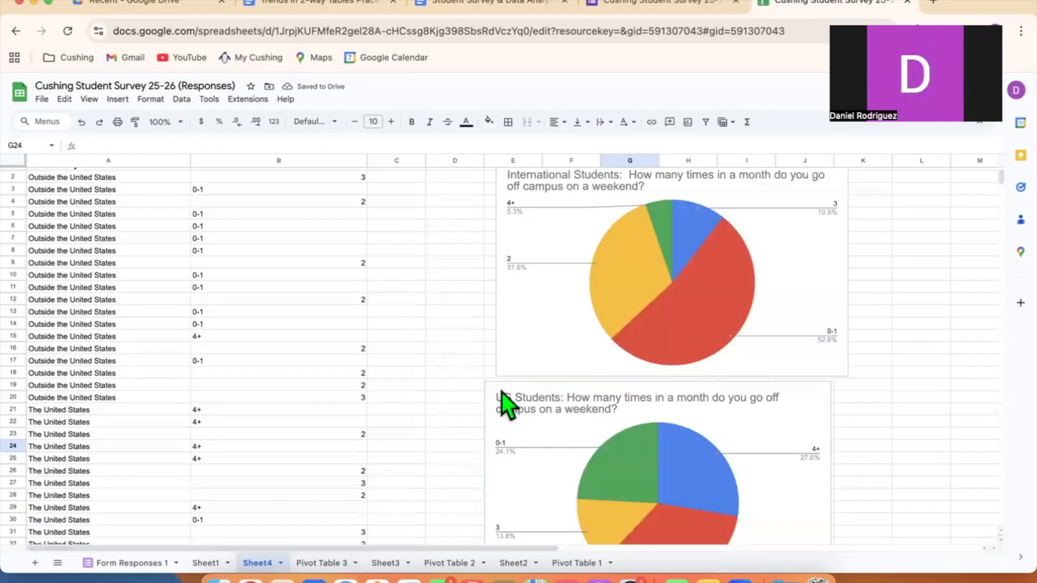
pyautogui.click(390, 563)
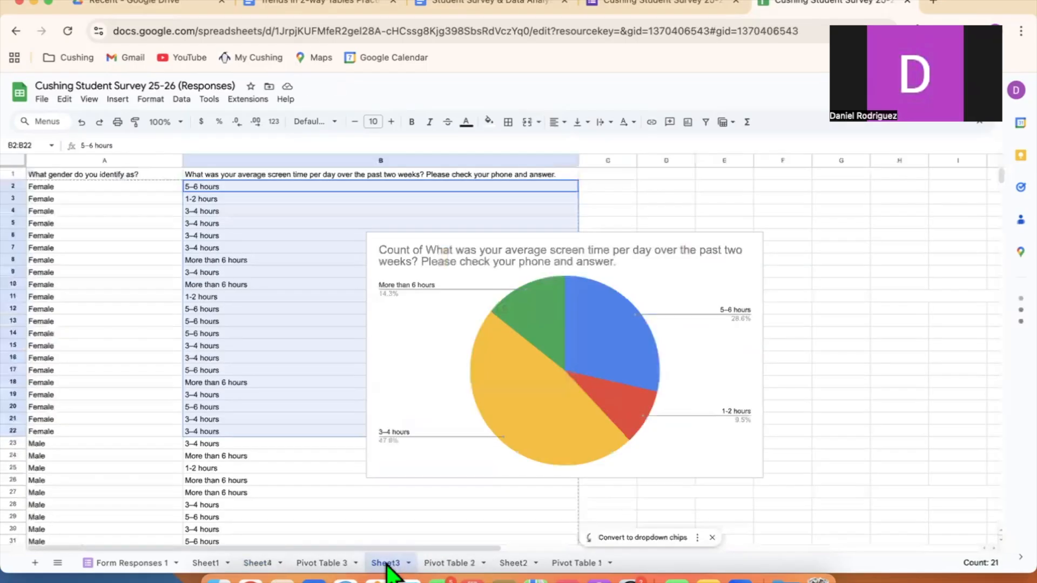
pyautogui.click(512, 563)
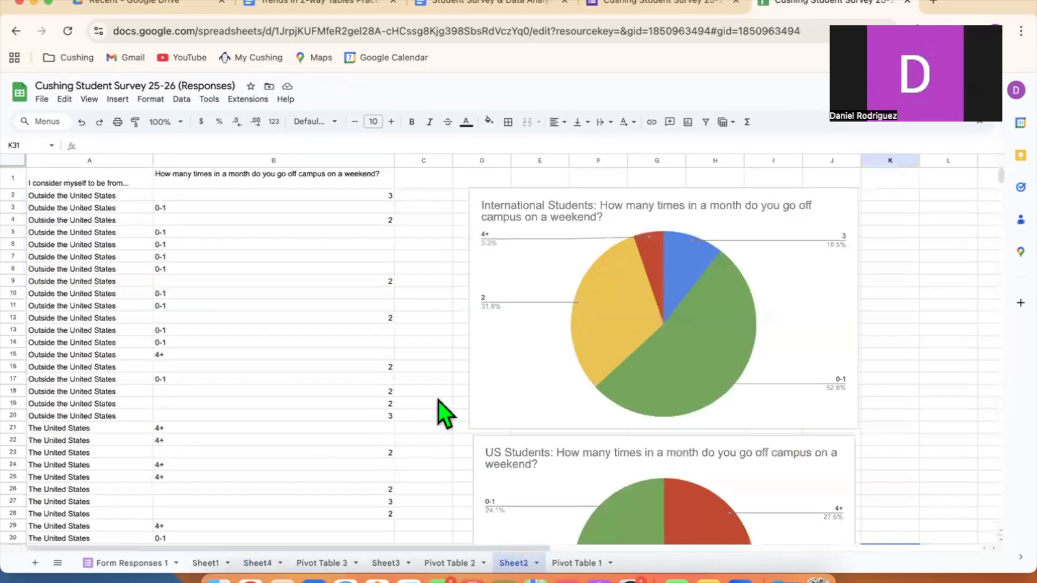
pyautogui.scroll(-5, 438, 401)
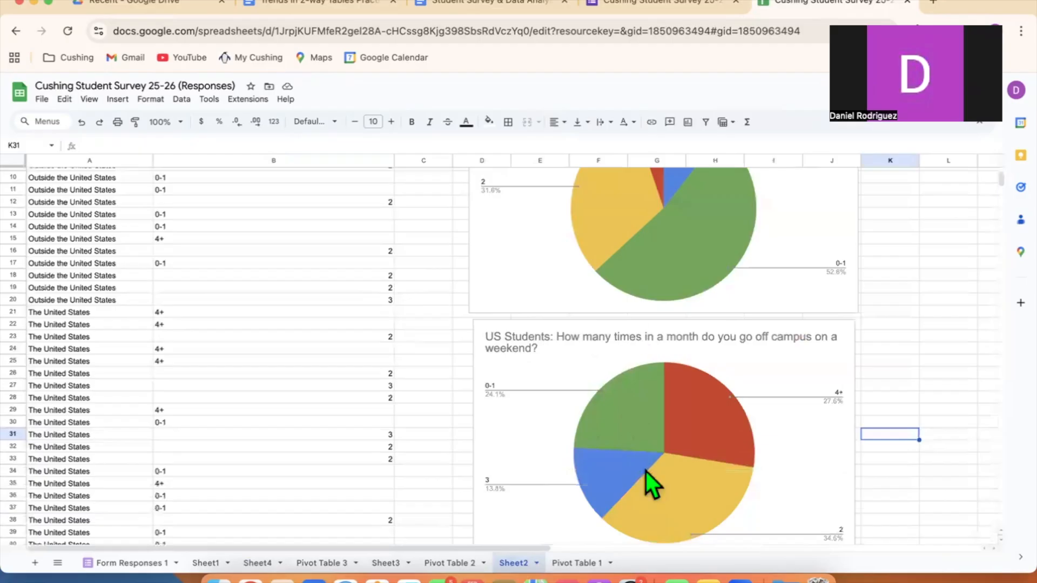
pyautogui.scroll(5, 664, 430)
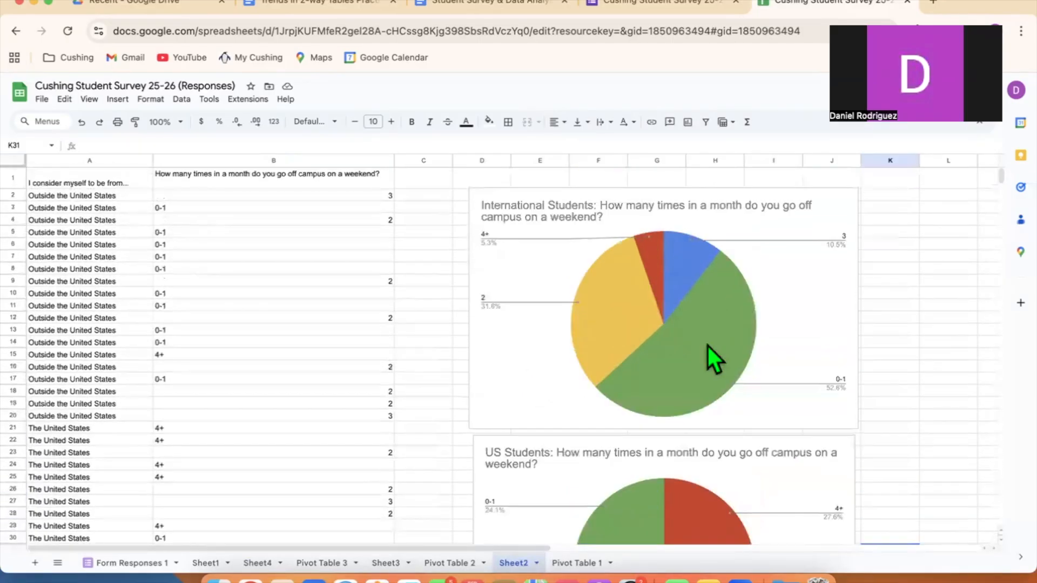
# Recolor the 0-1 slice of the International Students pie chart on Sheet2 to dark magenta.
pyautogui.click(708, 346)
pyautogui.doubleClick(725, 311)
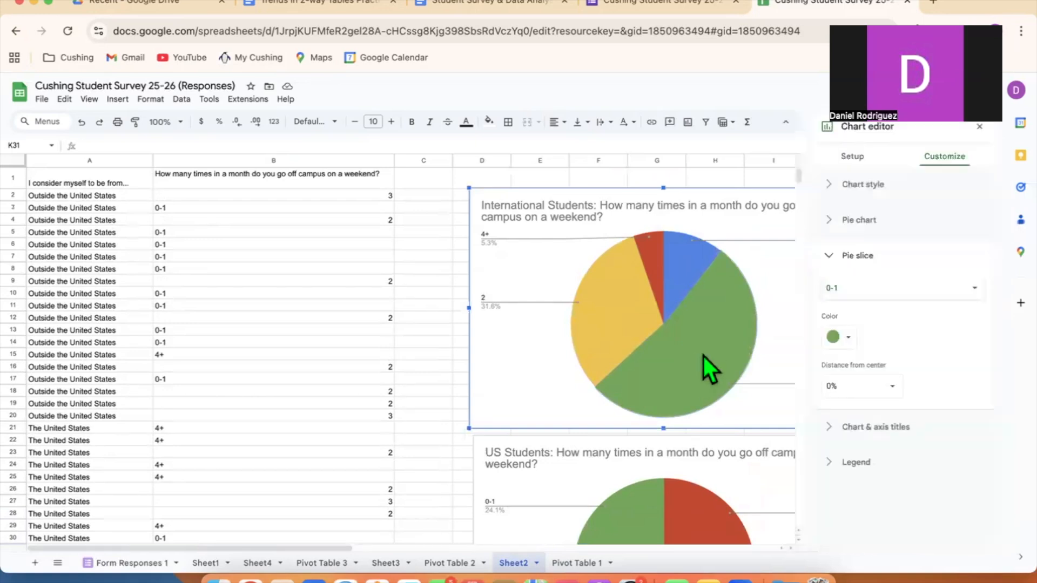
pyautogui.click(839, 338)
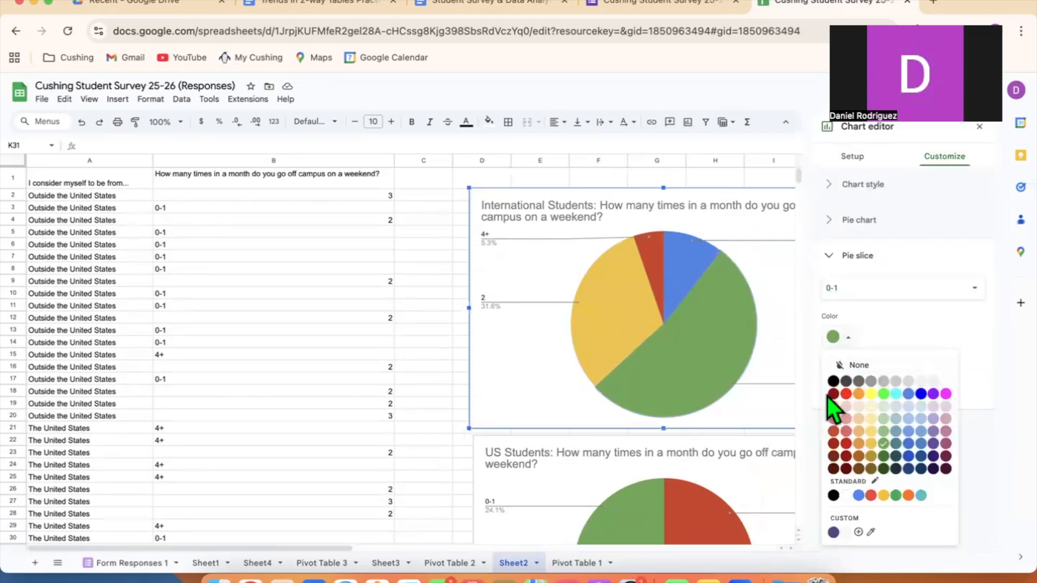
pyautogui.click(946, 443)
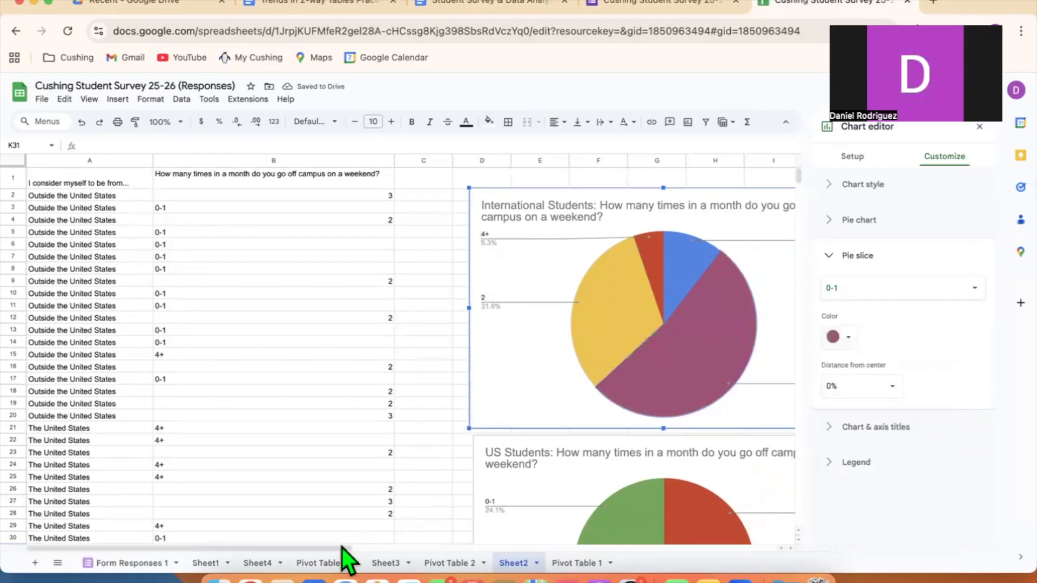
# Recolor the 0-1 slice of the US Students pie chart to the dark magenta used in the International Students chart.
pyautogui.moveTo(342, 547); pyautogui.dragTo(421, 549)
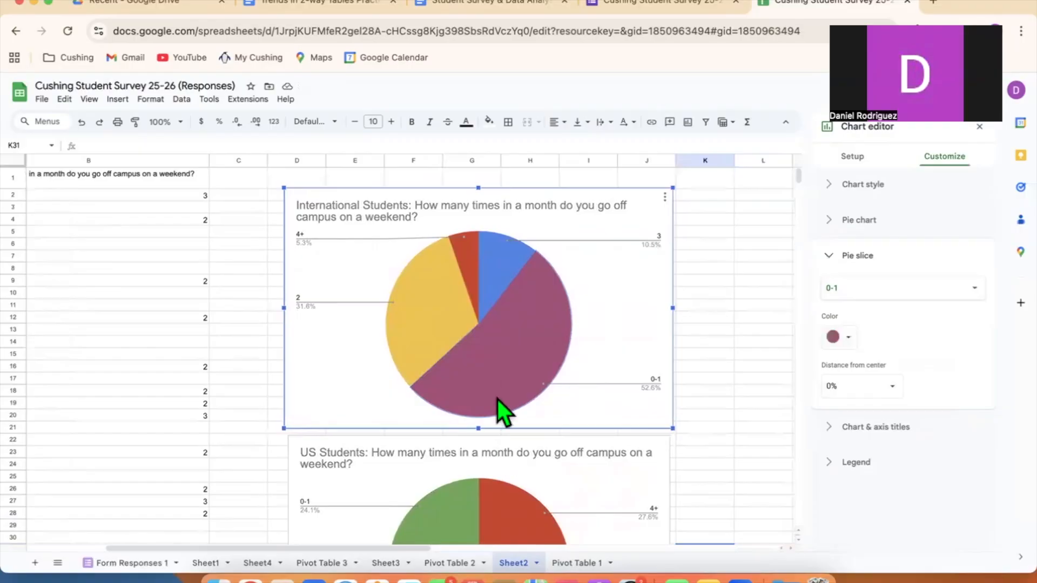
pyautogui.scroll(-5, 498, 403)
pyautogui.click(435, 331)
pyautogui.click(458, 374)
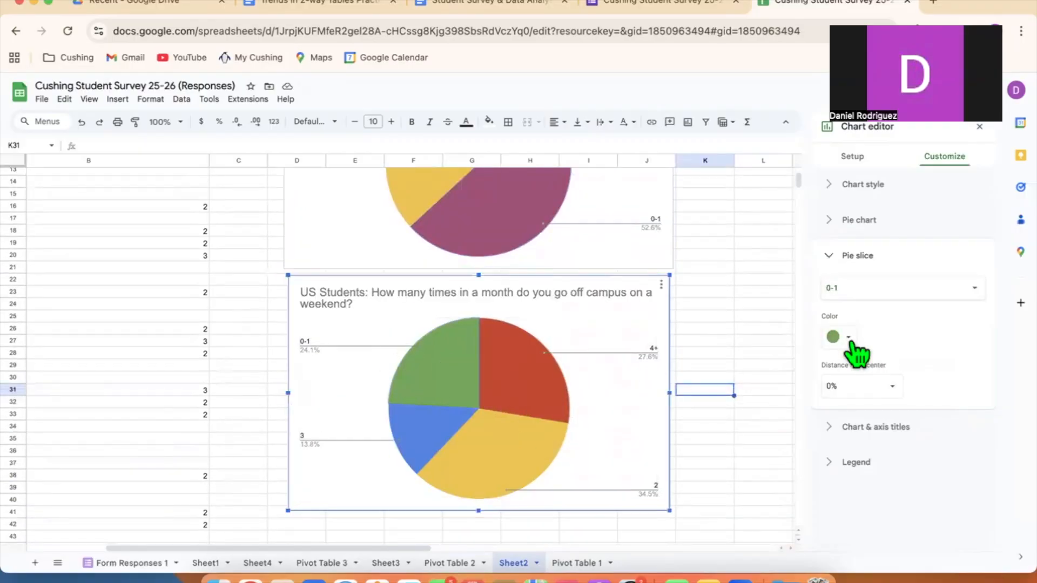
pyautogui.click(844, 338)
pyautogui.click(945, 443)
pyautogui.click(760, 390)
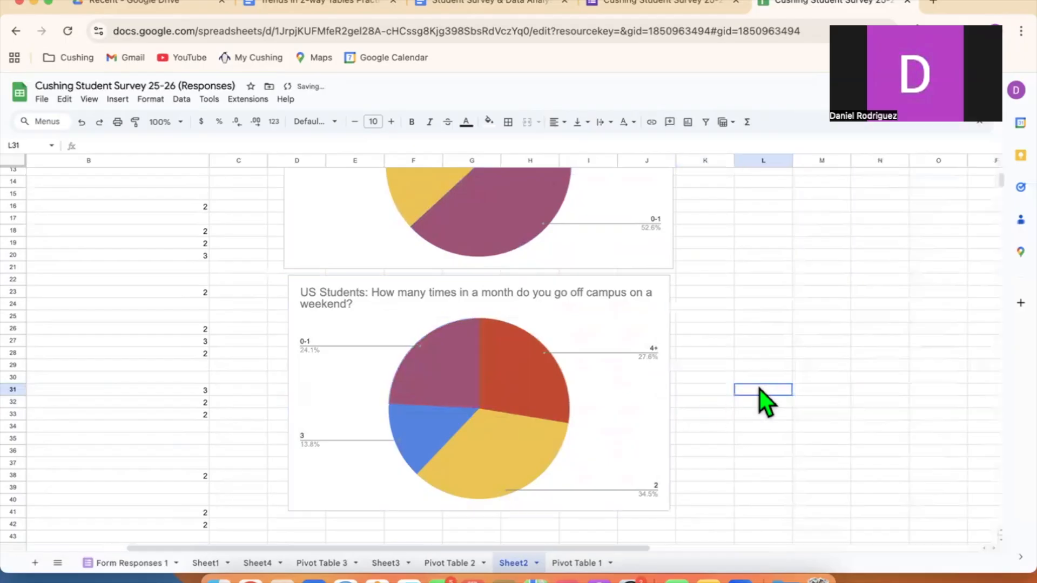
# Move the US Students pie chart up beside the International Students pie chart on Sheet2.
pyautogui.scroll(3, 748, 392)
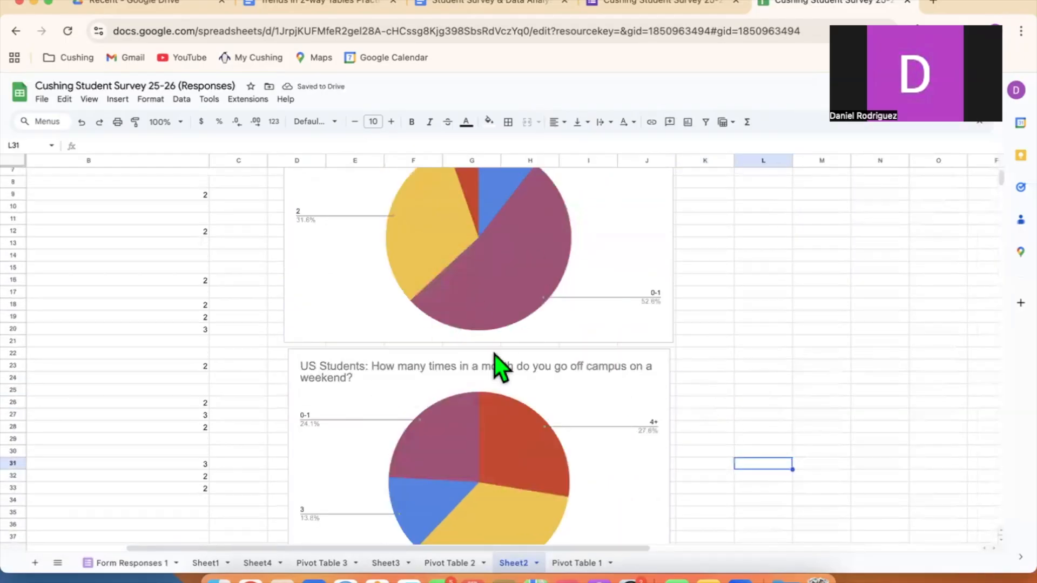
pyautogui.scroll(3, 494, 355)
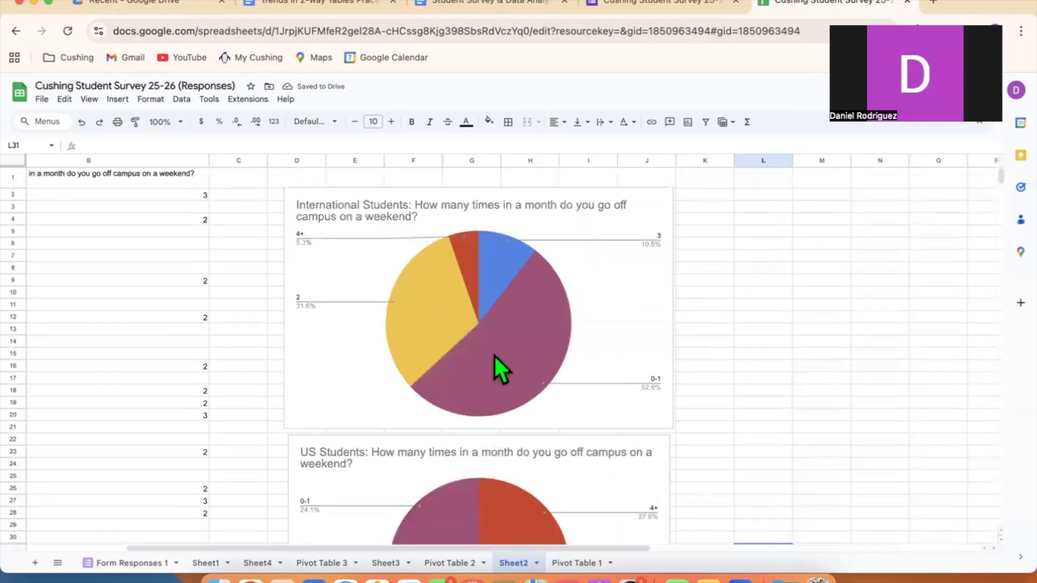
pyautogui.scroll(-3, 557, 475)
pyautogui.moveTo(613, 382); pyautogui.dragTo(953, 178)
pyautogui.scroll(3, 602, 388)
pyautogui.scroll(2, 607, 363)
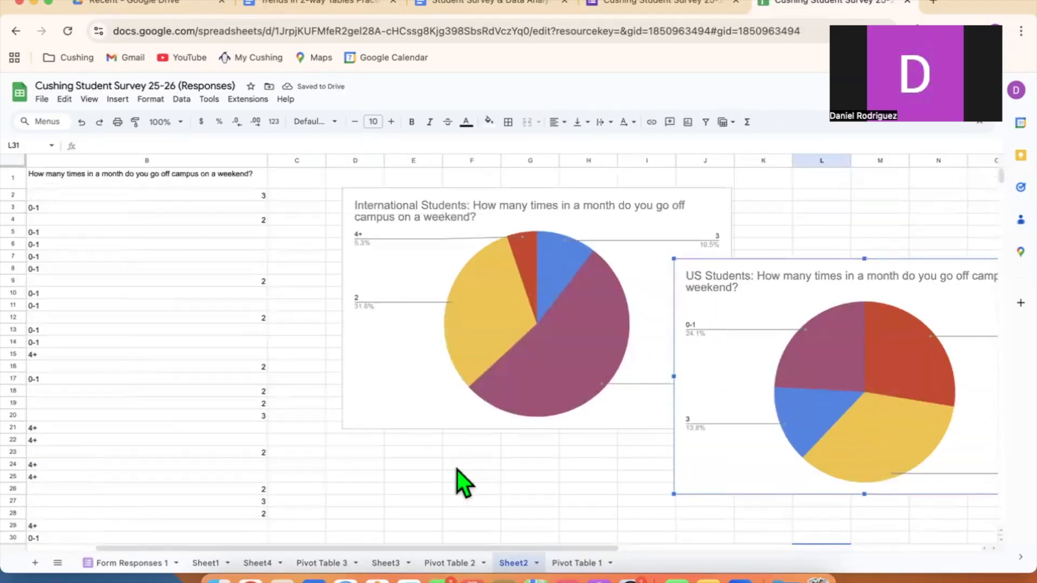
# Check the screen-time table on Pivot Table 2, then move the existing pie chart on Sheet3 clear of the data columns.
pyautogui.click(455, 565)
pyautogui.click(162, 173)
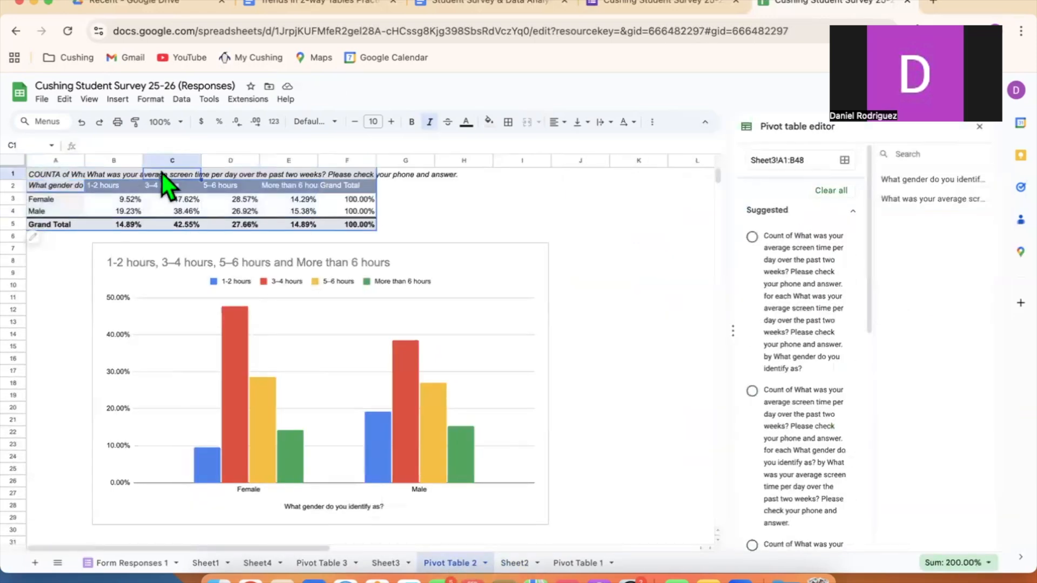
pyautogui.click(125, 178)
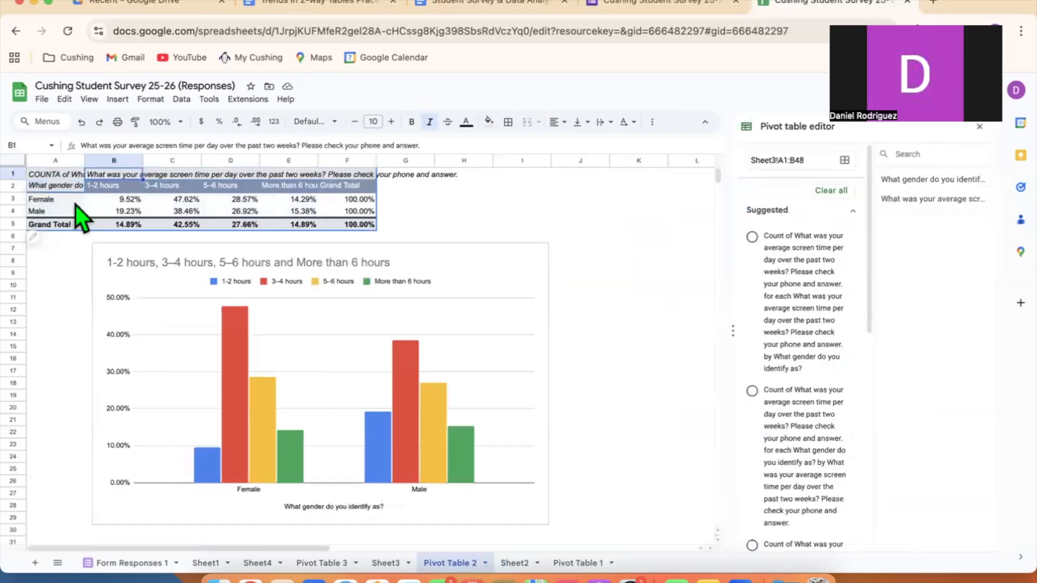
pyautogui.click(503, 565)
pyautogui.click(387, 563)
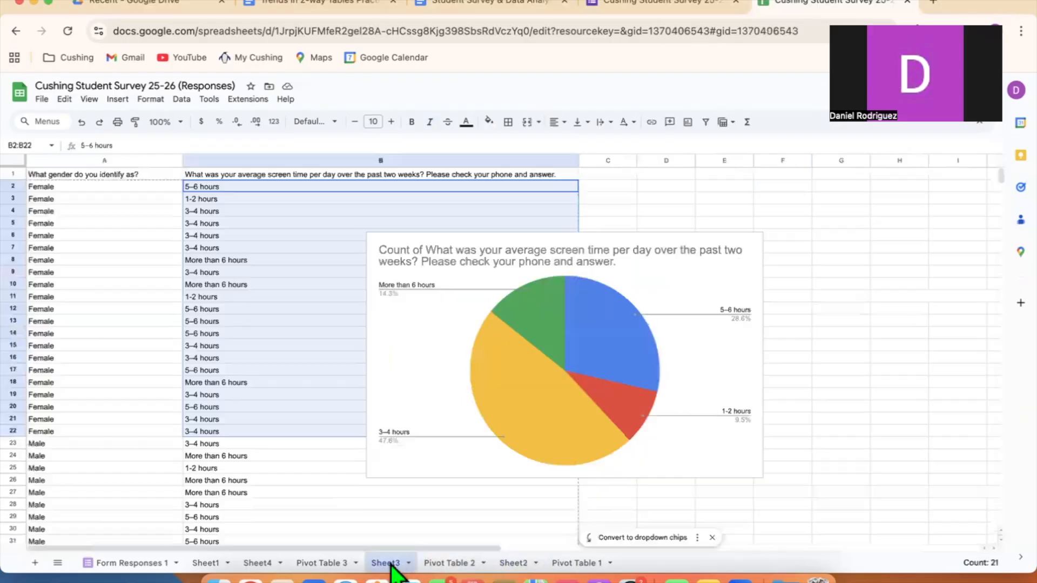
pyautogui.click(281, 483)
pyautogui.click(444, 417)
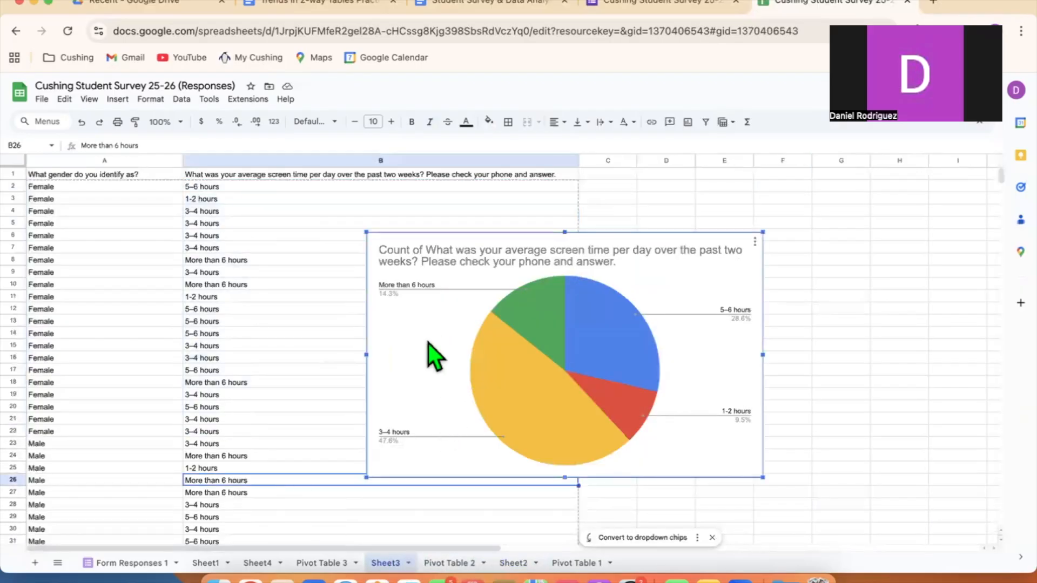
pyautogui.moveTo(429, 343); pyautogui.dragTo(692, 319)
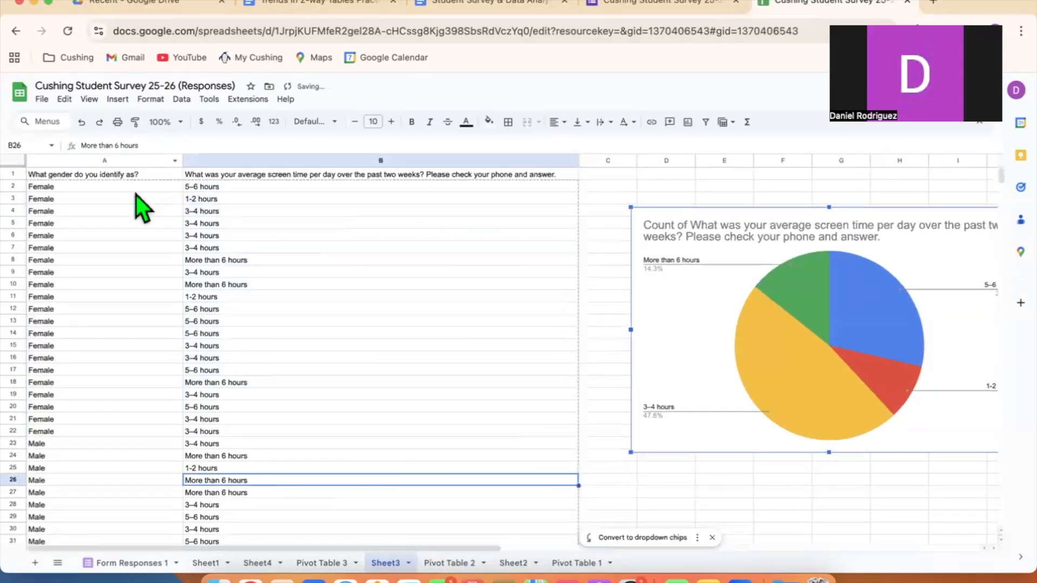
# Examine the last rows of the gender and screen-time list on Sheet3.
pyautogui.scroll(-7, 133, 492)
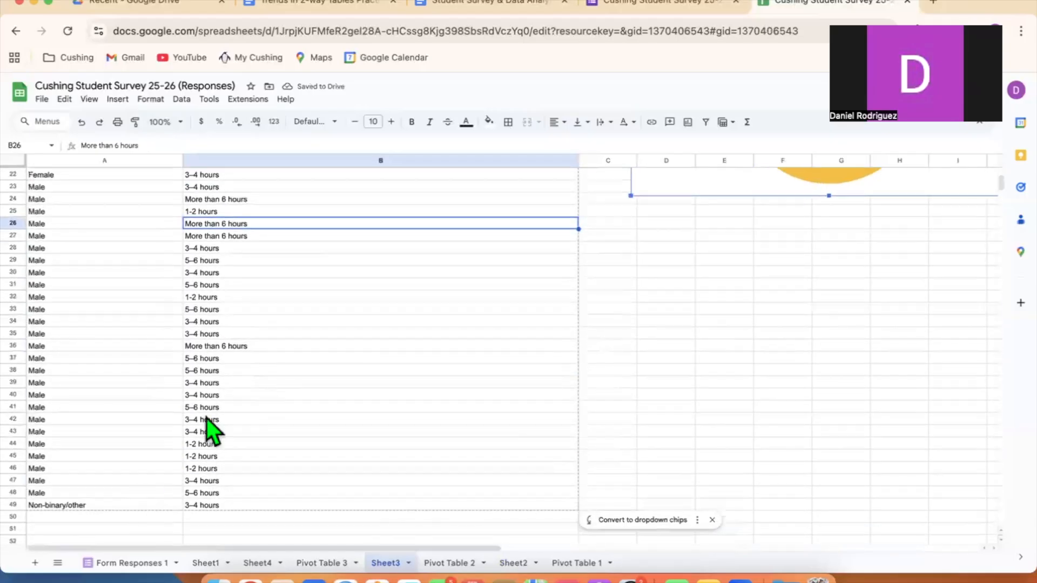
pyautogui.click(157, 507)
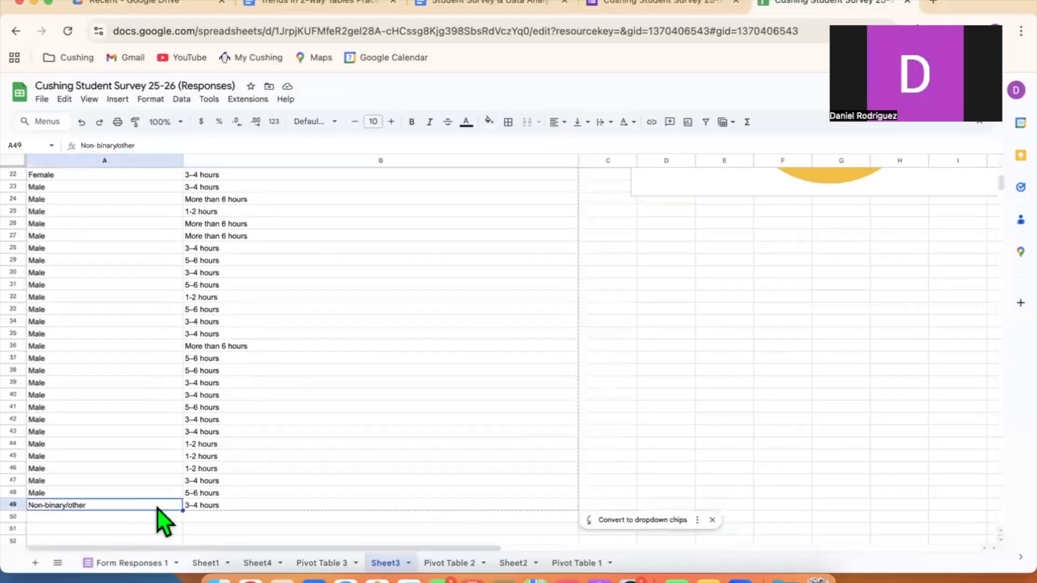
pyautogui.click(190, 505)
pyautogui.click(196, 495)
pyautogui.scroll(7, 195, 494)
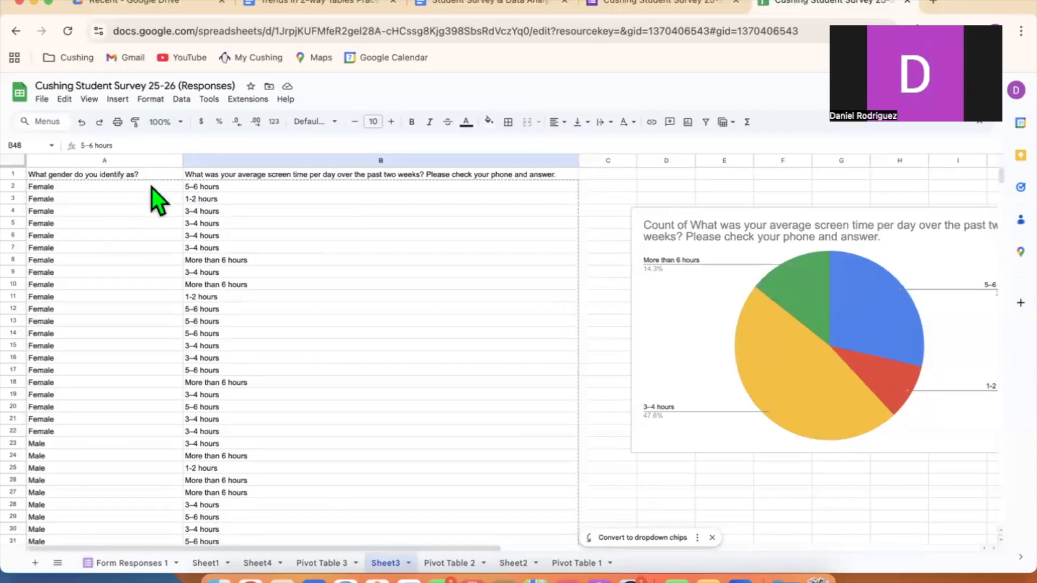
# Insert a pie chart of the Female screen-time responses in B2:B22.
pyautogui.moveTo(155, 187); pyautogui.dragTo(229, 431)
pyautogui.click(248, 247)
pyautogui.moveTo(249, 186); pyautogui.dragTo(254, 436)
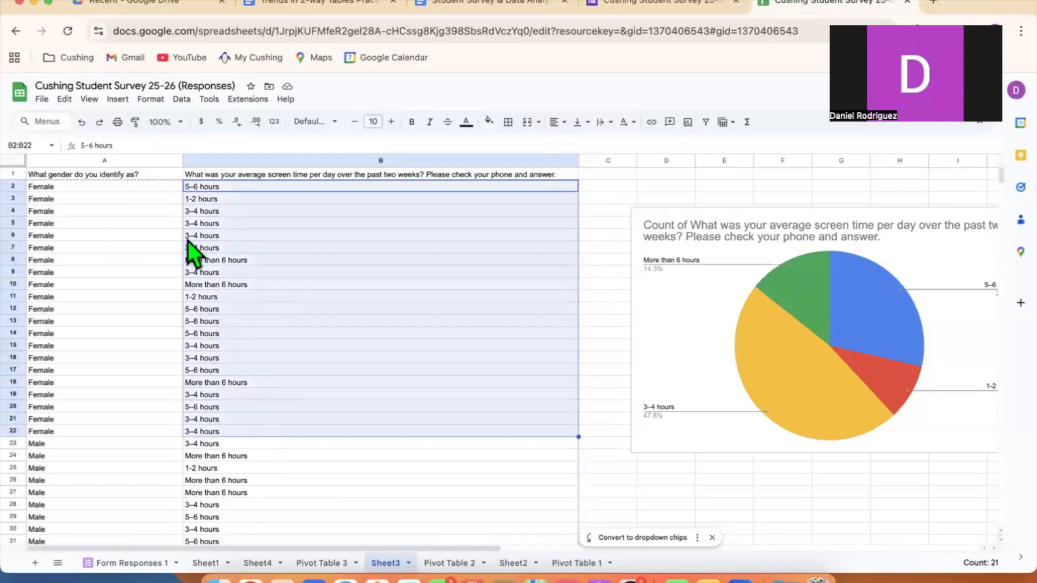
pyautogui.click(118, 100)
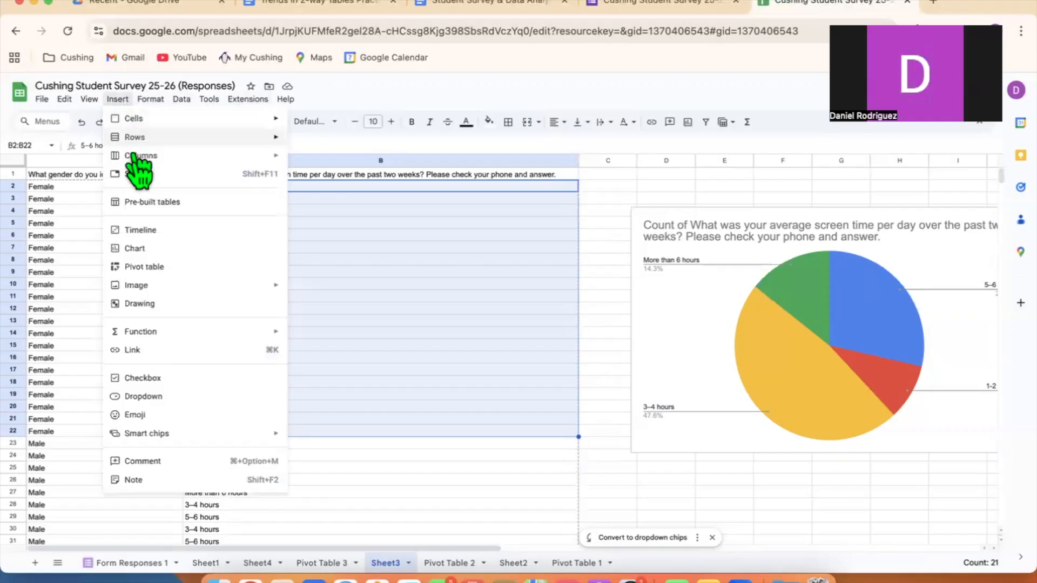
pyautogui.click(145, 248)
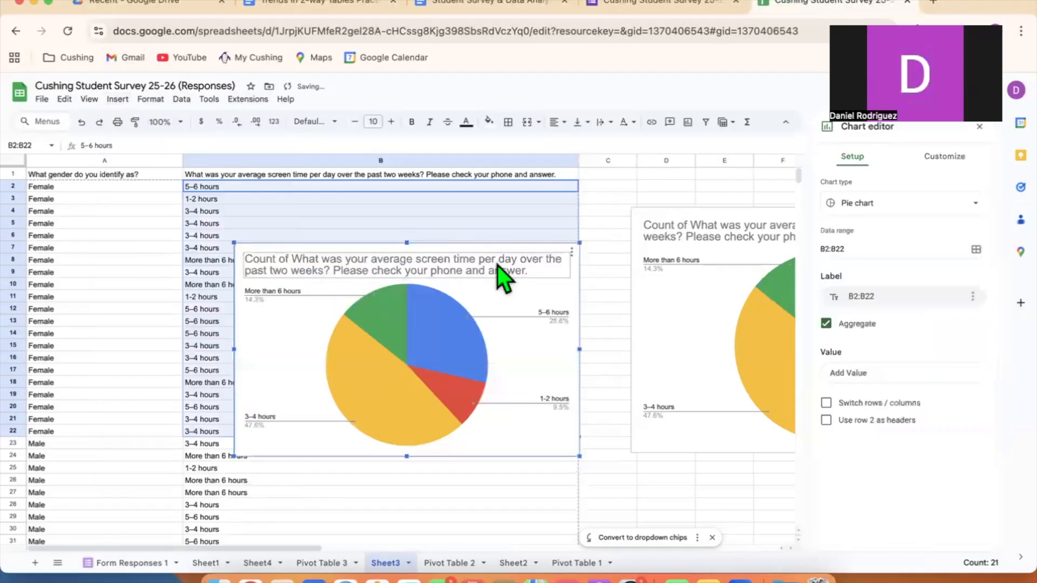
pyautogui.click(572, 252)
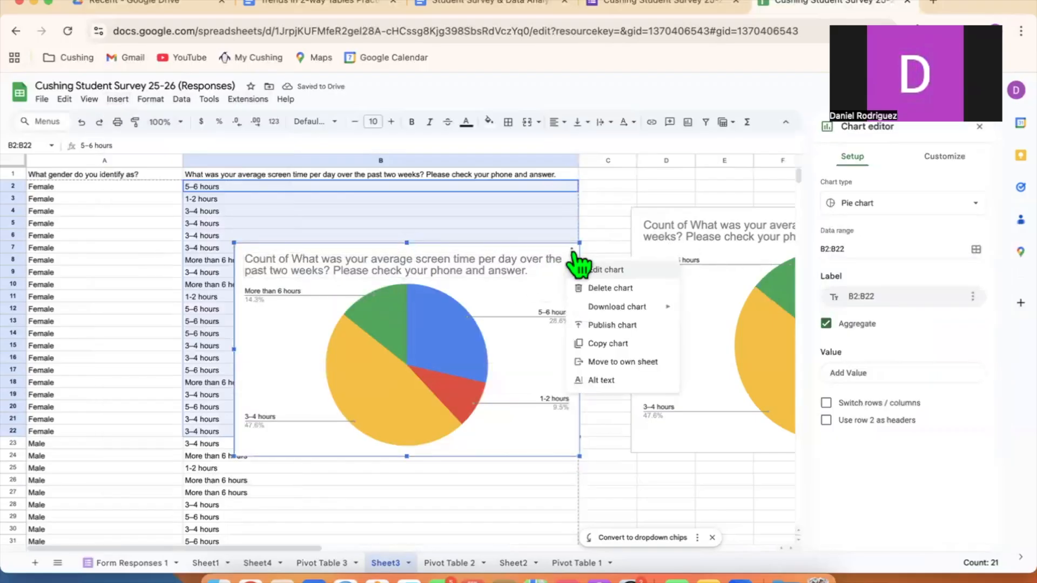
pyautogui.click(599, 270)
pyautogui.click(861, 205)
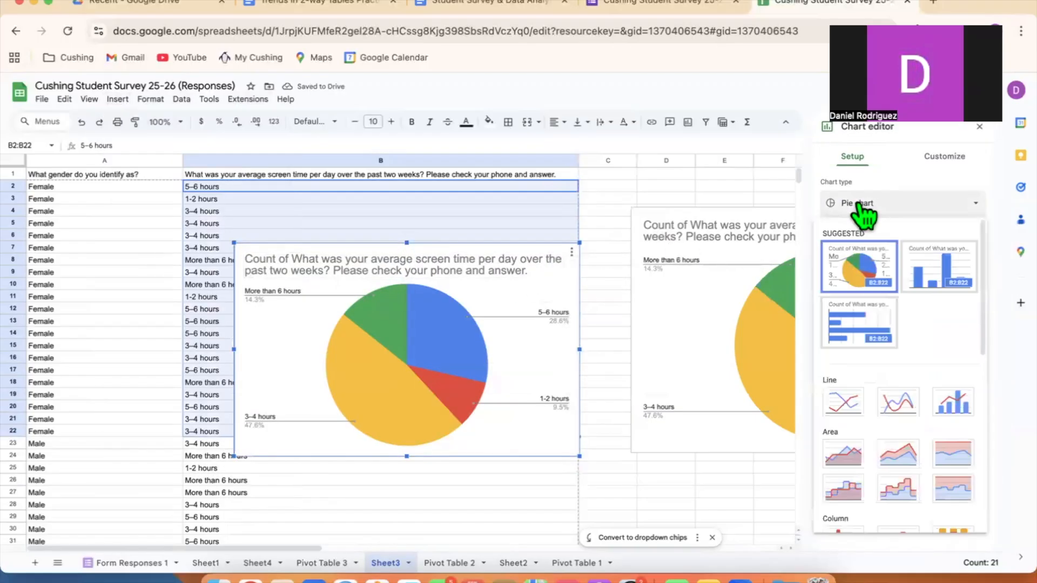
pyautogui.click(859, 273)
pyautogui.click(319, 506)
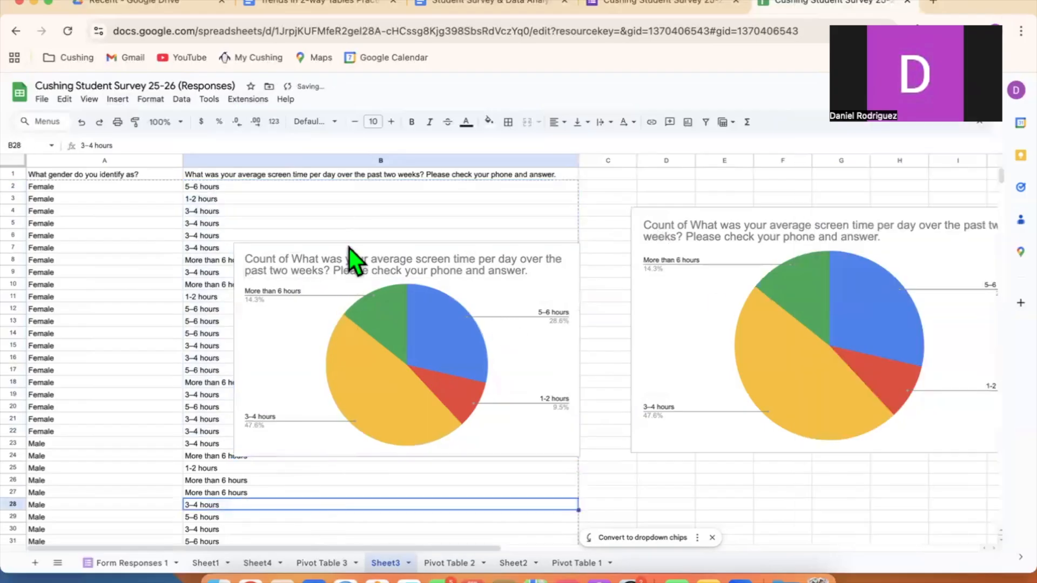
# Shift the new pie chart away from the responses and replace "Count of" in its title with "Females:".
pyautogui.click(354, 280)
pyautogui.moveTo(357, 246); pyautogui.dragTo(314, 239)
pyautogui.doubleClick(395, 237)
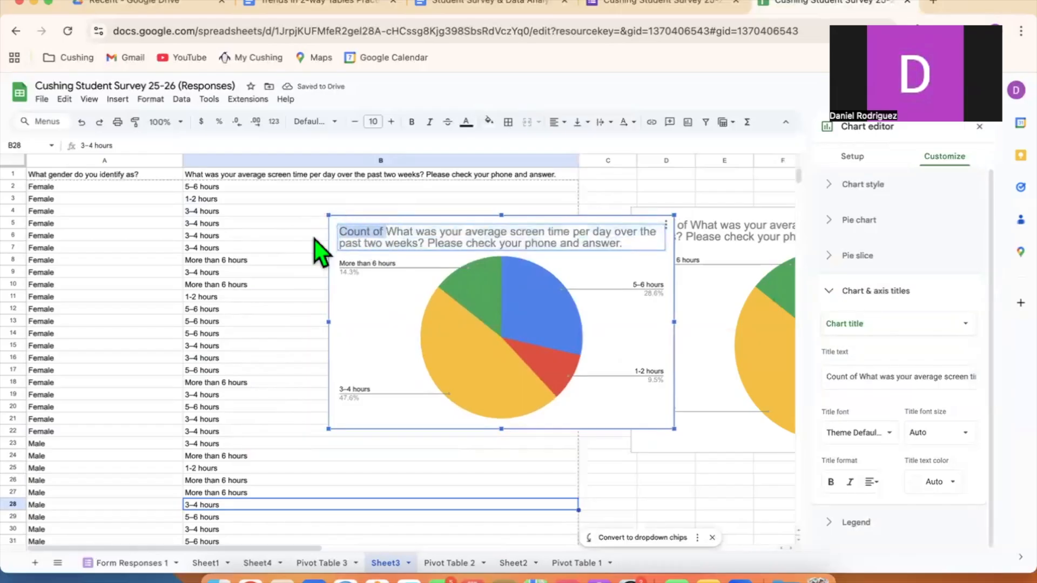
pyautogui.write('Females:')
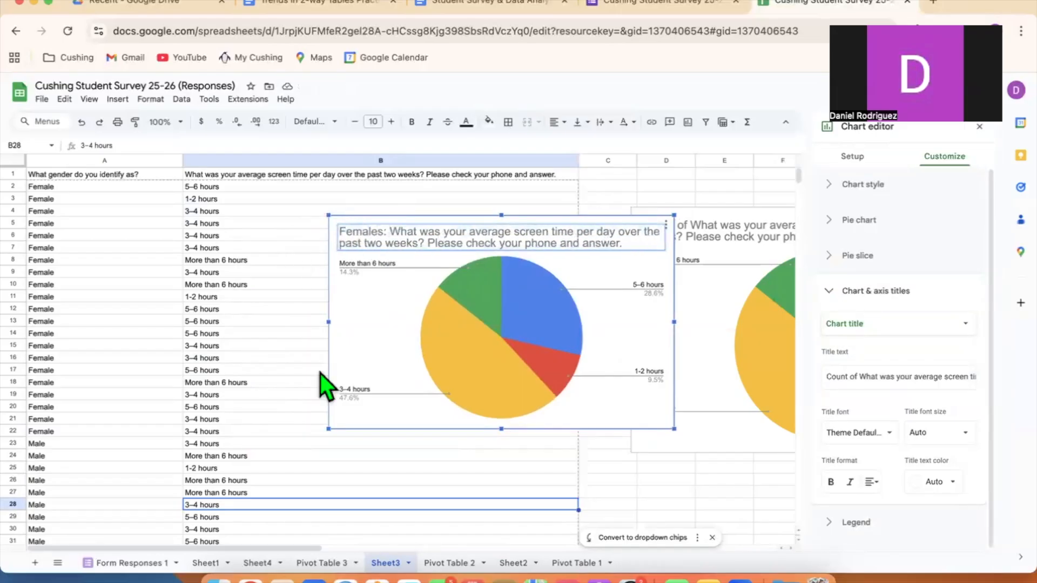
pyautogui.click(330, 455)
# Insert a pie chart of the Male screen-time responses in B23:B48.
pyautogui.scroll(-5, 331, 462)
pyautogui.click(268, 395)
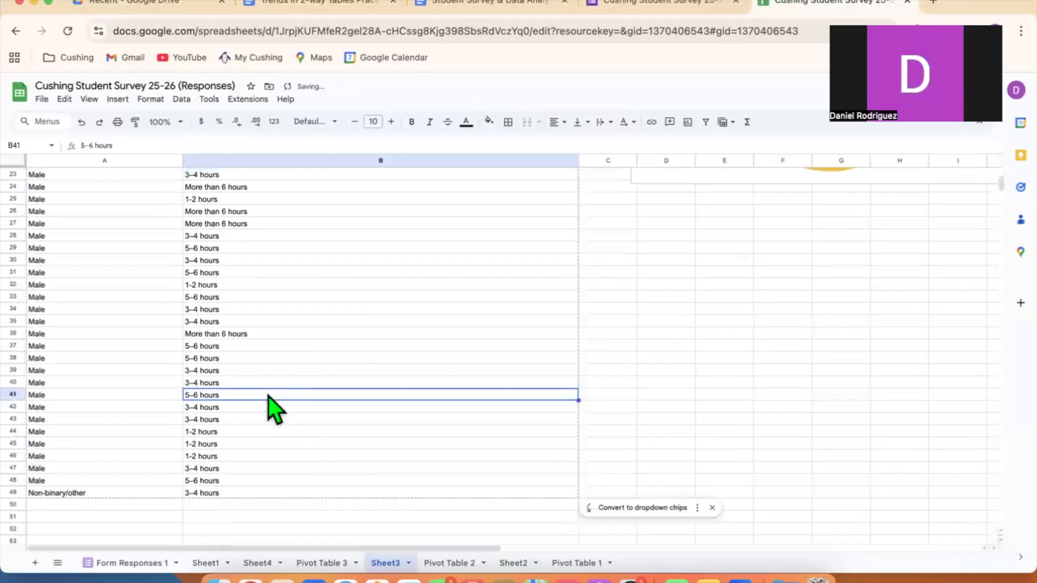
pyautogui.scroll(2, 238, 253)
pyautogui.click(244, 240)
pyautogui.moveTo(233, 238); pyautogui.dragTo(264, 491)
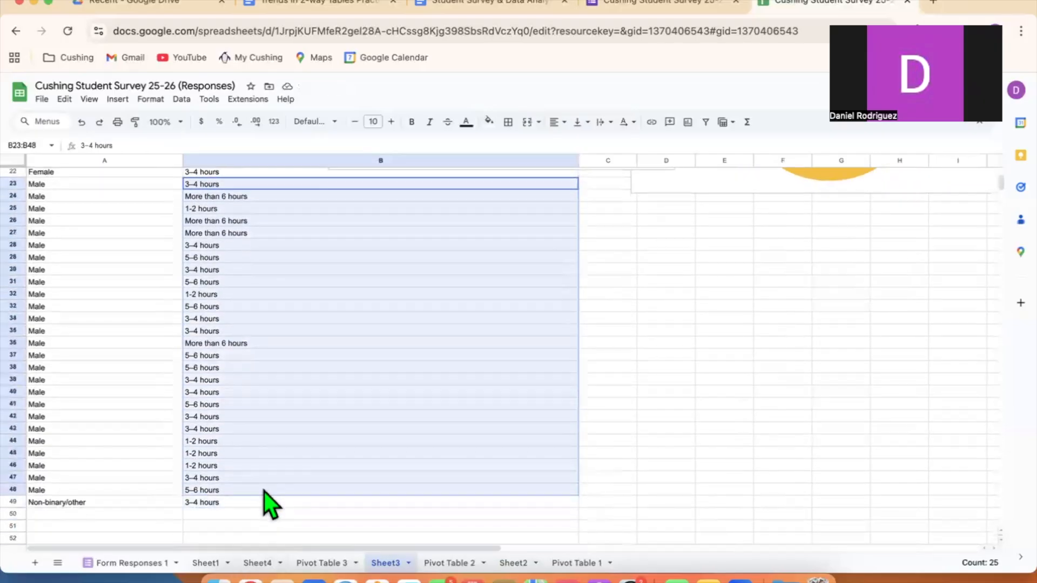
pyautogui.scroll(10, 216, 416)
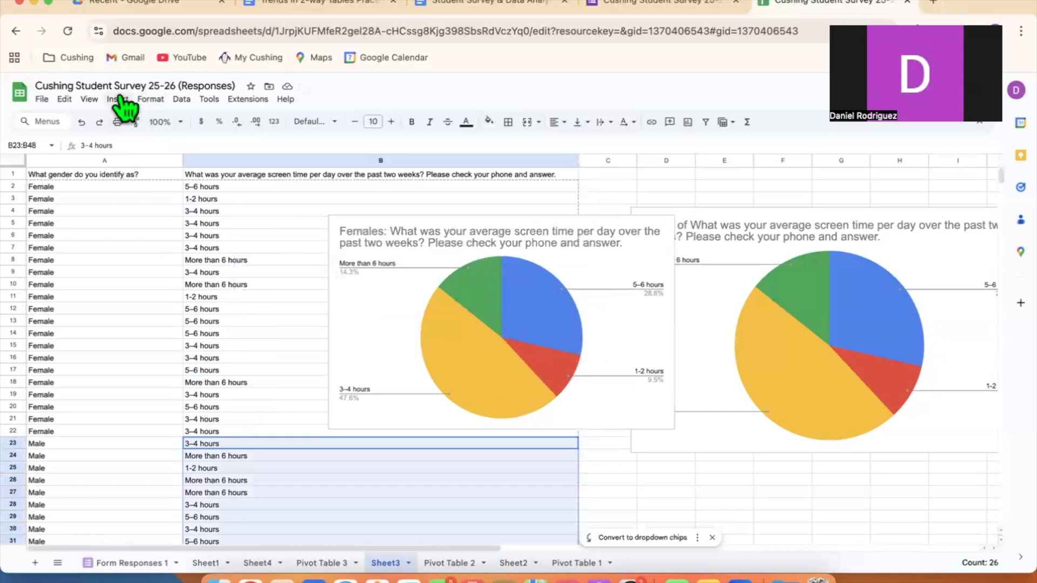
pyautogui.click(120, 98)
pyautogui.click(154, 253)
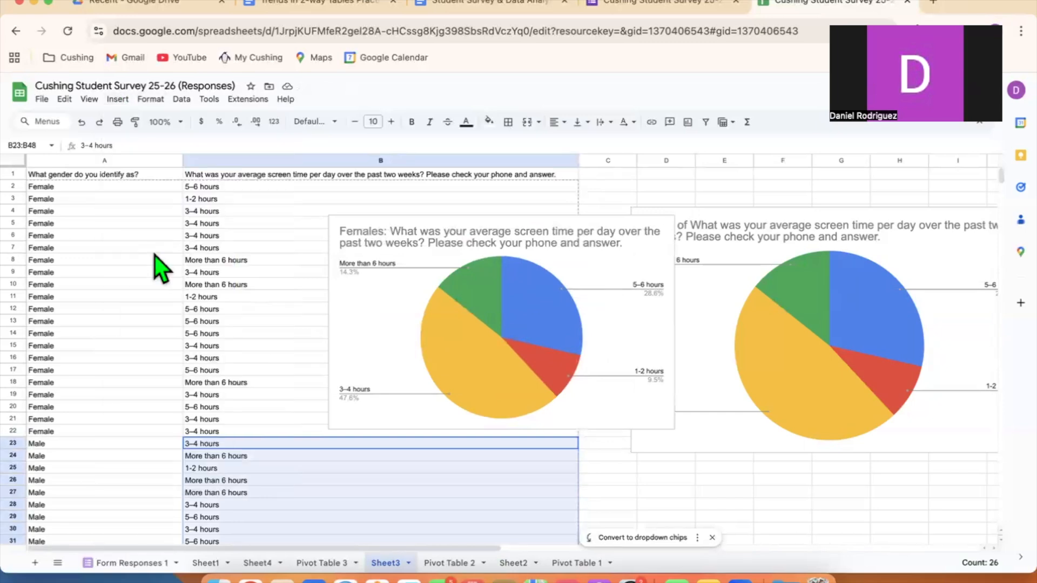
# Replace "Count of" in the title of the male responses' pie chart with "Males:".
pyautogui.click(293, 261)
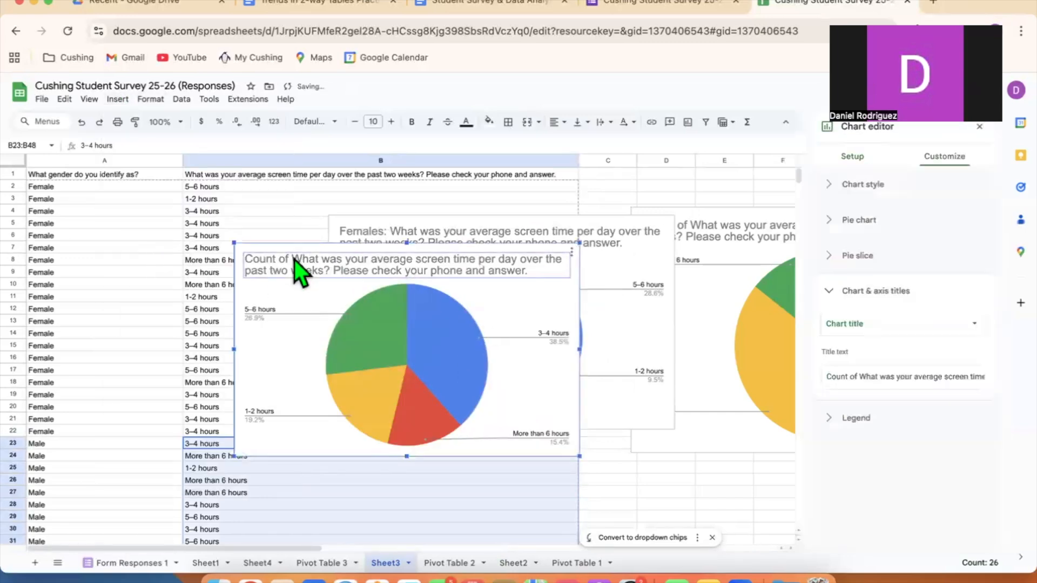
pyautogui.click(294, 261)
pyautogui.click(301, 260)
pyautogui.press('BackSpace')
pyautogui.press('BackSpace')
pyautogui.press('BackSpace')
pyautogui.press('BackSpace')
pyautogui.press('BackSpace')
pyautogui.press('BackSpace')
pyautogui.press('BackSpace')
pyautogui.press('BackSpace')
pyautogui.press('BackSpace')
pyautogui.write('Makles')
pyautogui.press('BackSpace')
pyautogui.press('BackSpace')
pyautogui.press('BackSpace')
pyautogui.press('BackSpace')
pyautogui.write('les:')
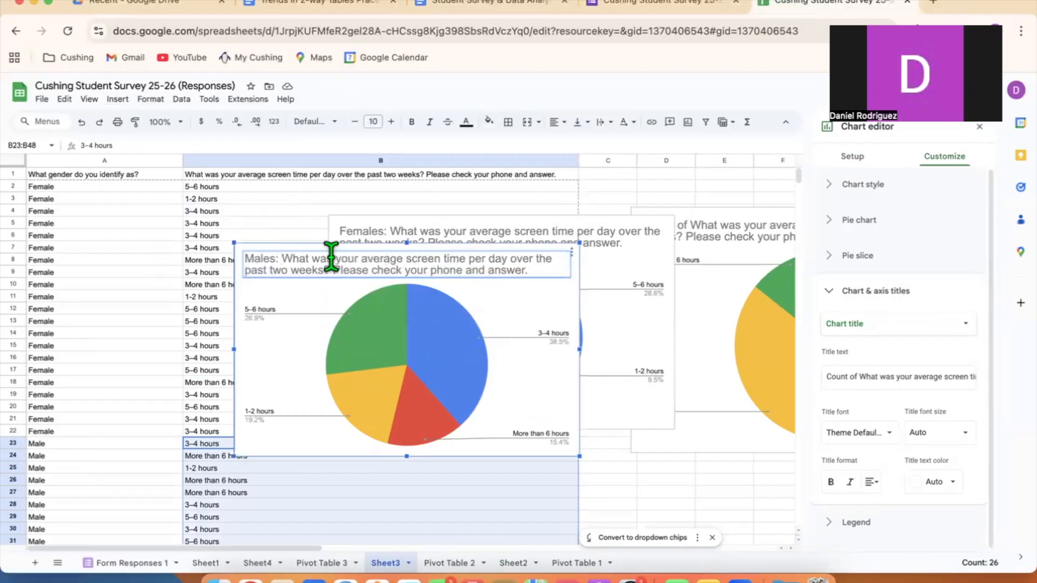
# Place the Males pie chart directly beneath the Females pie chart on Sheet3.
pyautogui.click(423, 471)
pyautogui.moveTo(517, 313); pyautogui.dragTo(584, 414)
pyautogui.scroll(-1, 584, 414)
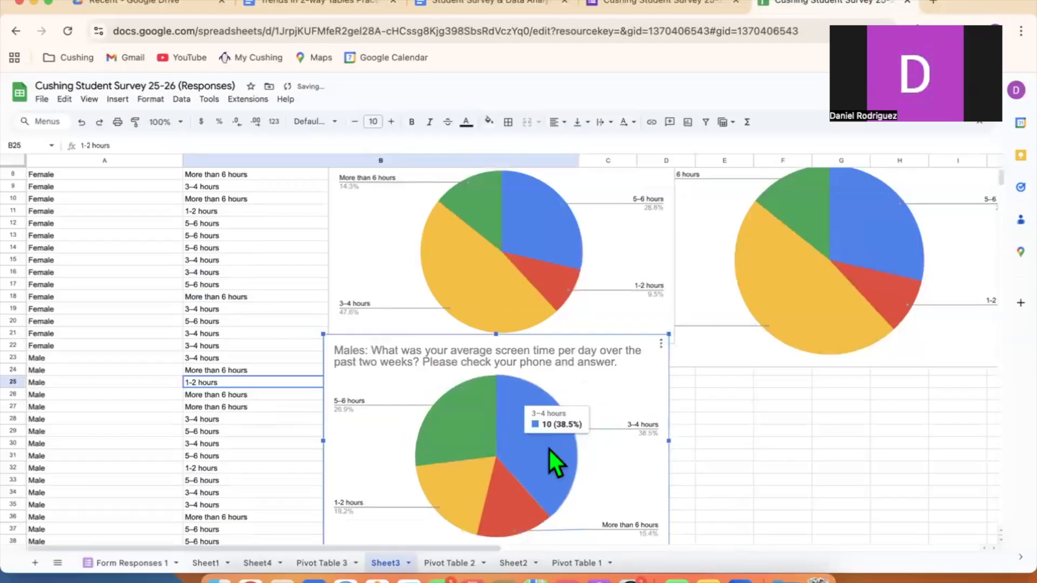
# On Pivot Table 2, insert a column chart of screen time by gender from A2:E4, leaving out the grand totals.
pyautogui.click(457, 563)
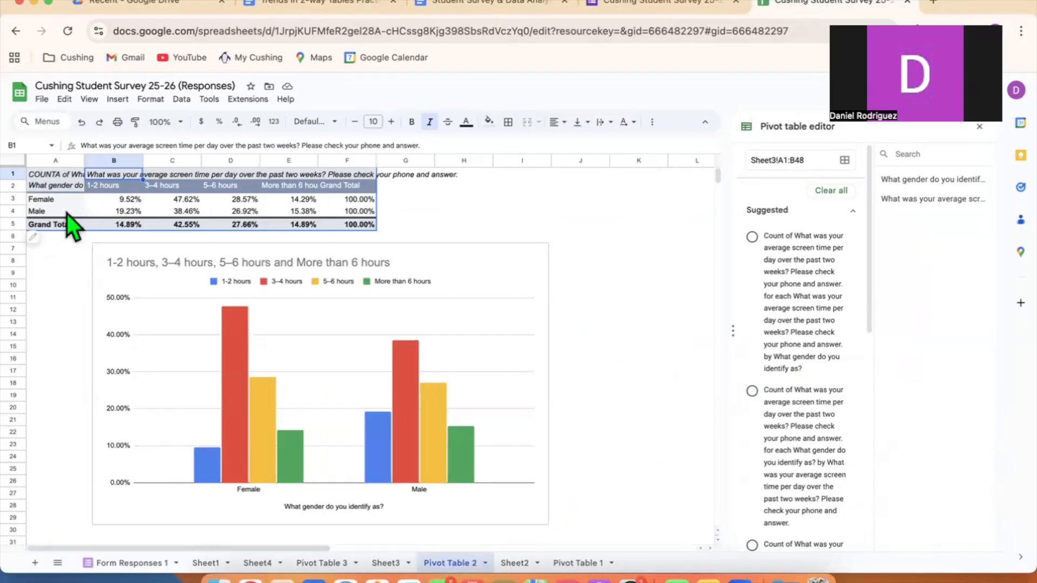
pyautogui.moveTo(64, 213); pyautogui.dragTo(310, 213)
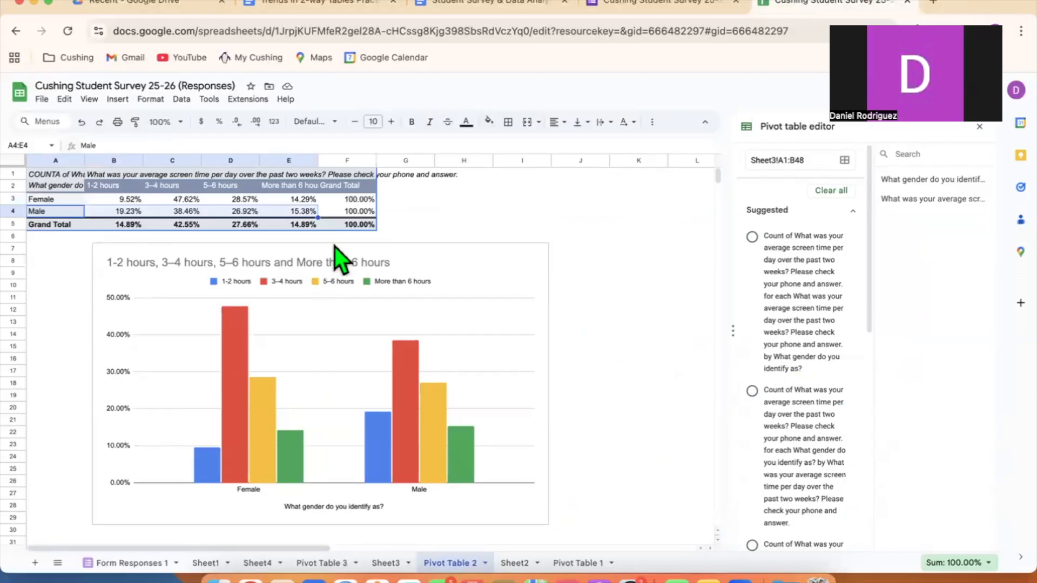
pyautogui.click(485, 339)
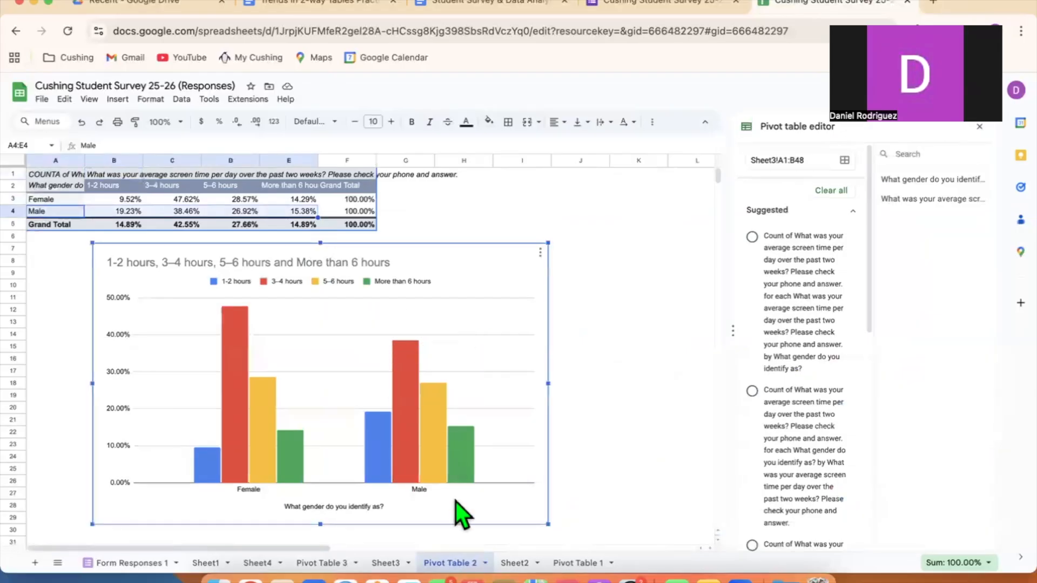
pyautogui.click(648, 336)
pyautogui.moveTo(66, 187); pyautogui.dragTo(289, 211)
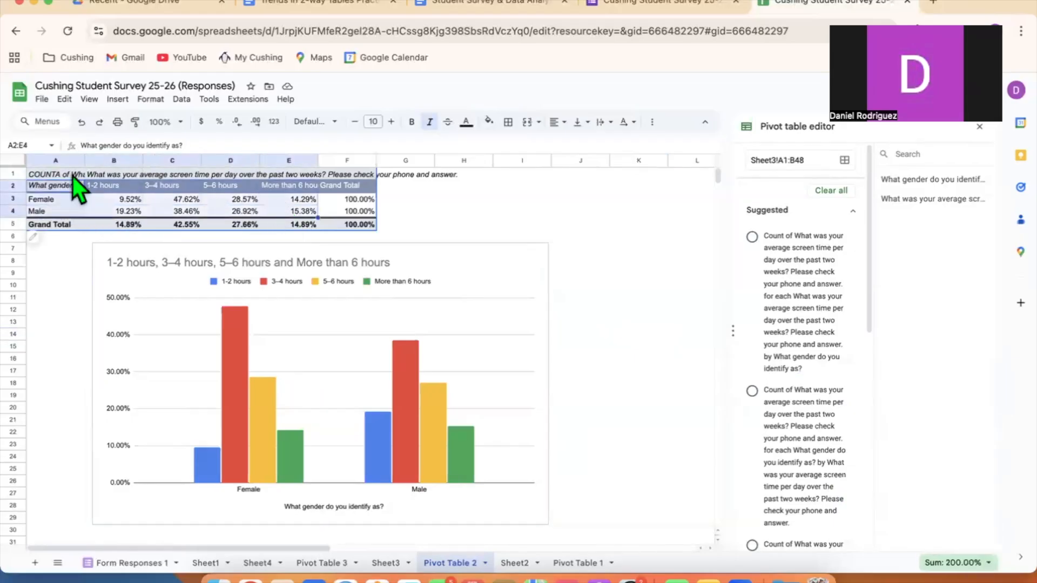
pyautogui.click(51, 188)
pyautogui.moveTo(63, 188); pyautogui.dragTo(296, 210)
pyautogui.click(118, 99)
pyautogui.click(136, 250)
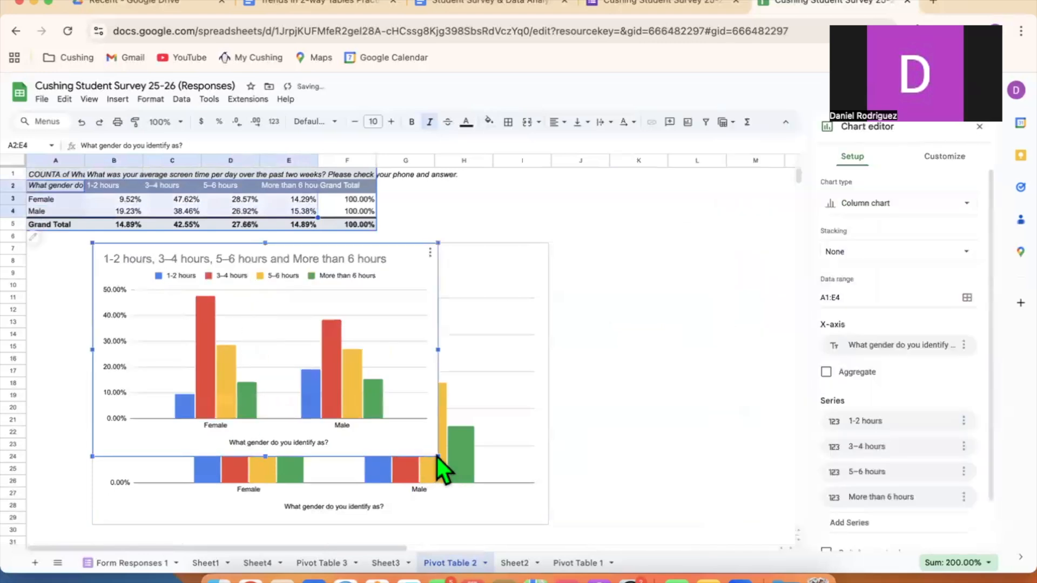
# Enlarge the new column chart so that it covers the older chart beneath it.
pyautogui.click(416, 444)
pyautogui.moveTo(438, 456); pyautogui.dragTo(572, 538)
pyautogui.scroll(-1, 634, 500)
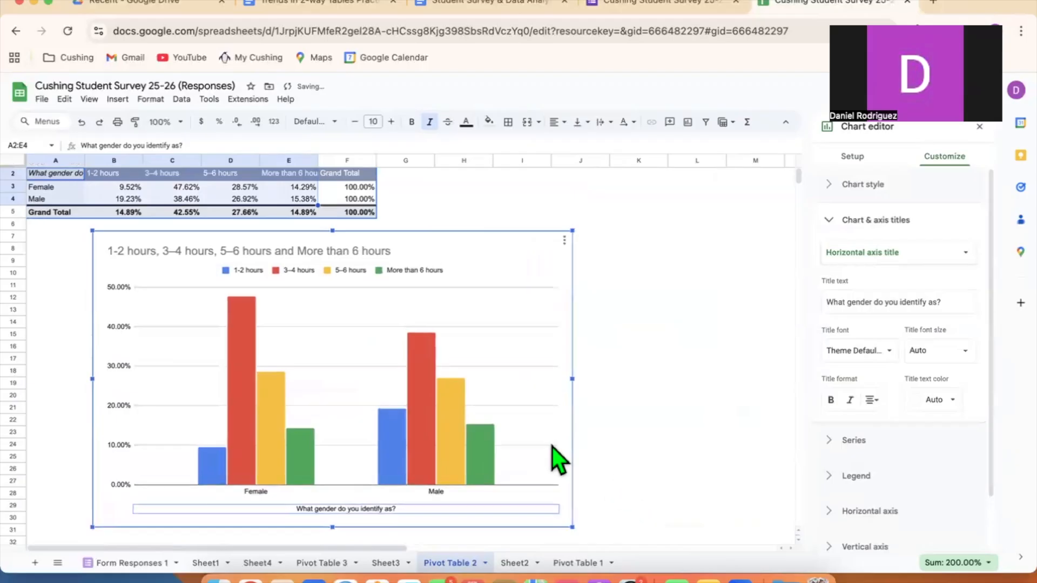
# Change the screen time by gender chart on Pivot Table 2 to a 100% stacked column chart.
pyautogui.click(564, 240)
pyautogui.click(583, 252)
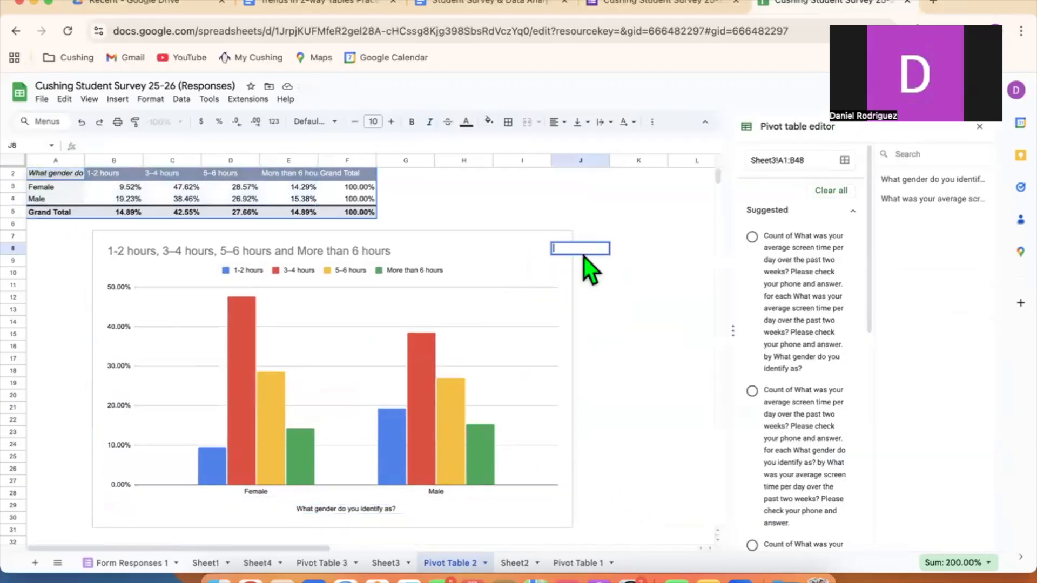
pyautogui.click(604, 298)
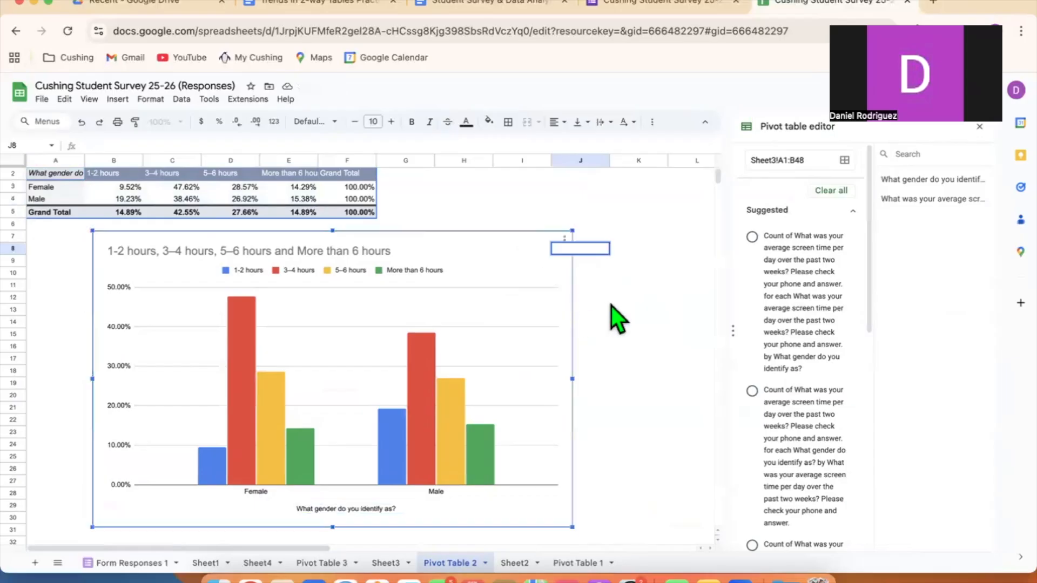
pyautogui.click(565, 249)
pyautogui.click(565, 240)
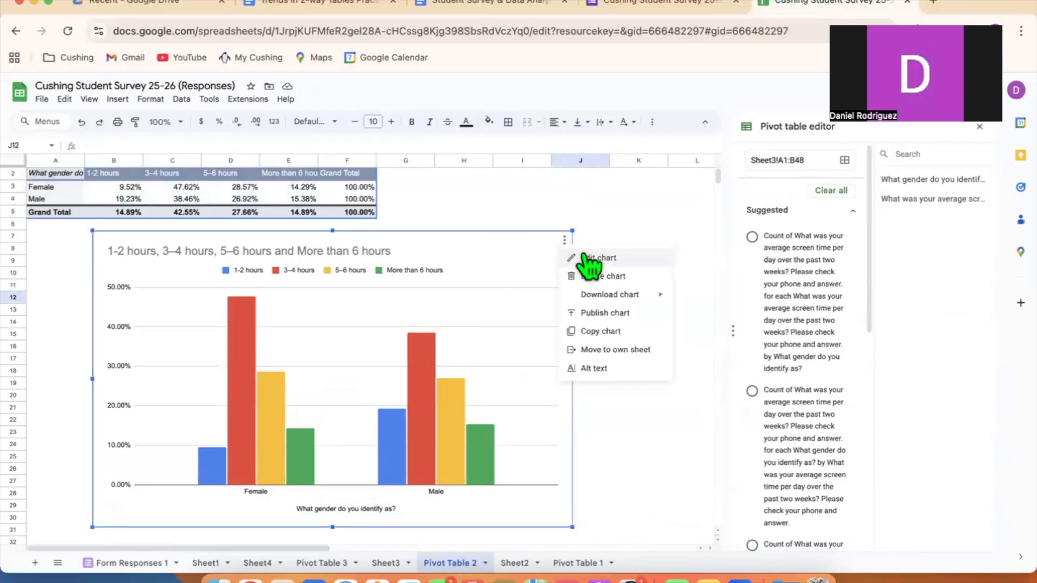
pyautogui.click(599, 258)
pyautogui.click(889, 204)
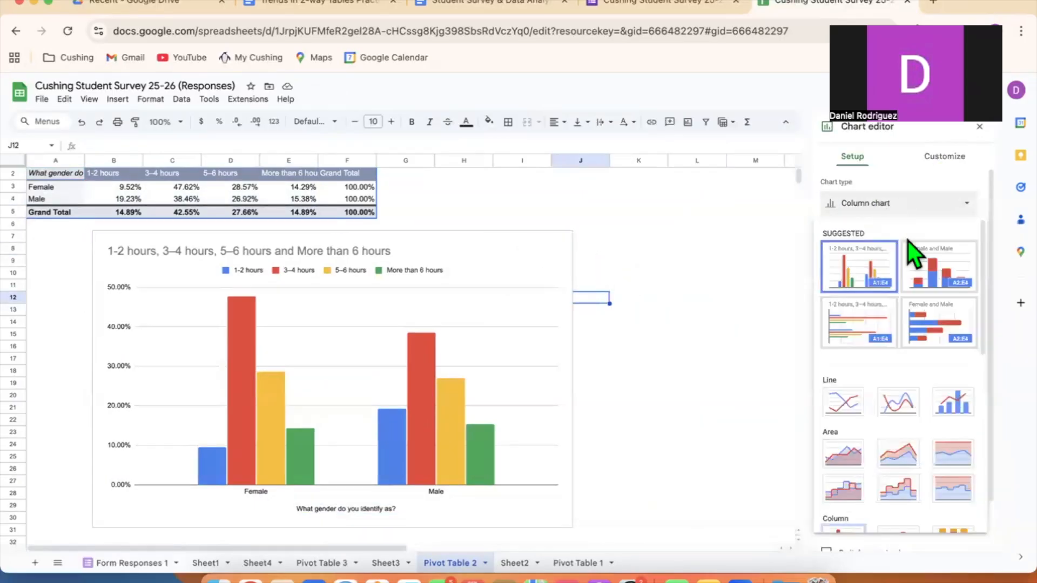
pyautogui.scroll(-5, 914, 381)
pyautogui.scroll(-2, 916, 390)
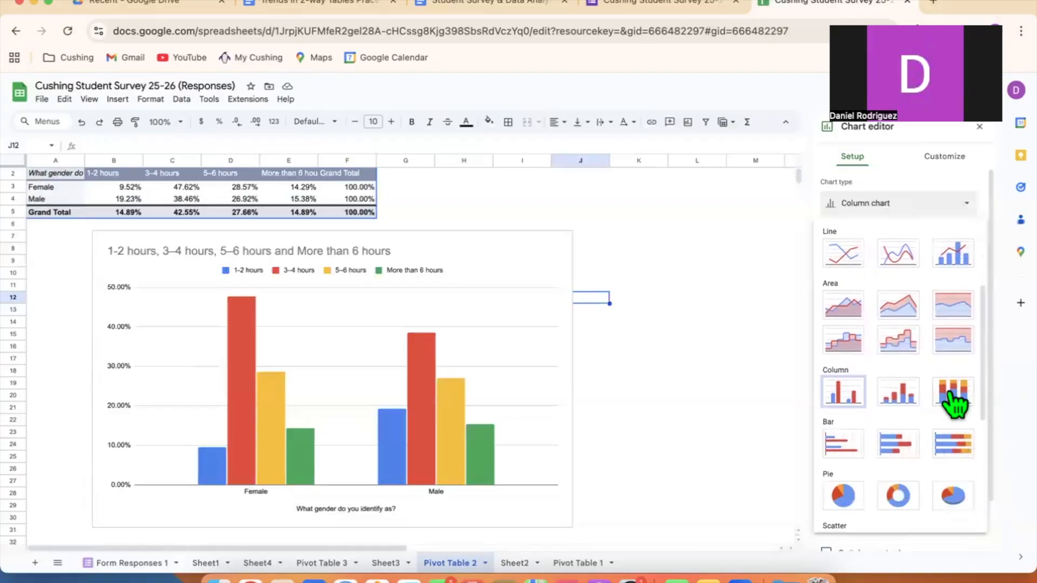
pyautogui.click(951, 397)
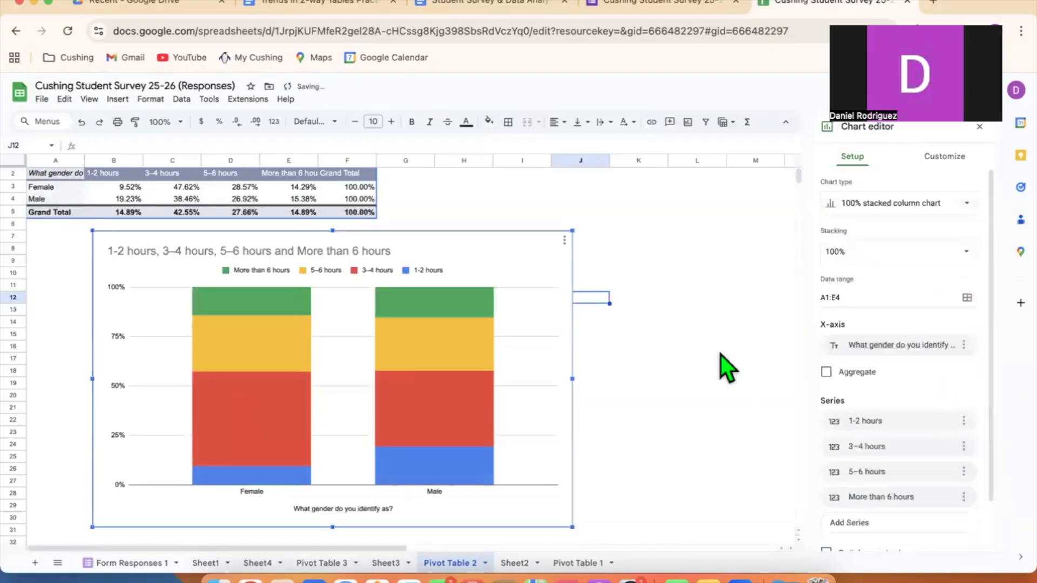
pyautogui.click(646, 300)
pyautogui.click(551, 294)
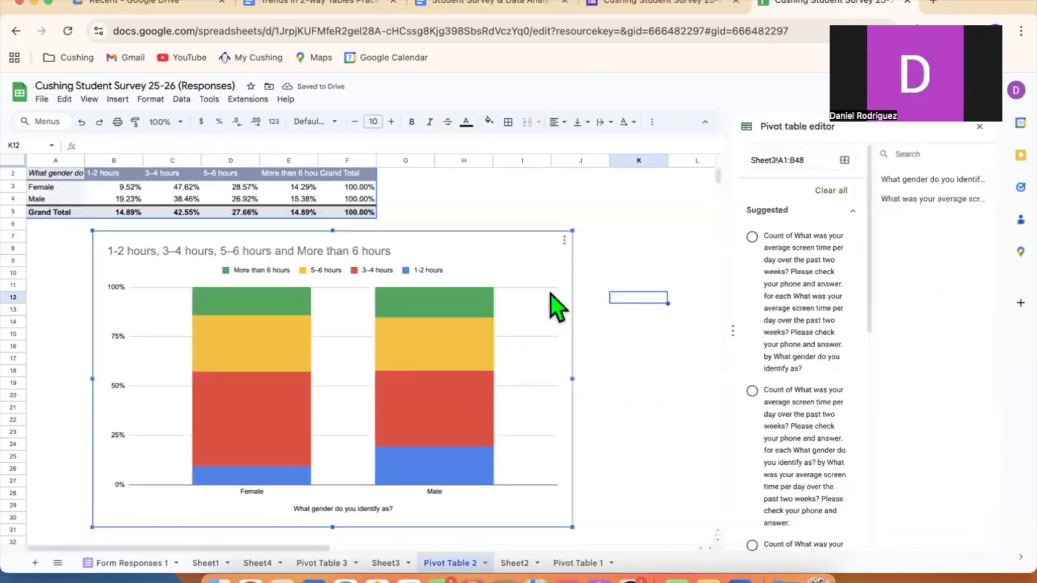
# On Sheet3, move the Females and Males pie charts off the response data in columns A and B.
pyautogui.click(384, 562)
pyautogui.scroll(3, 201, 396)
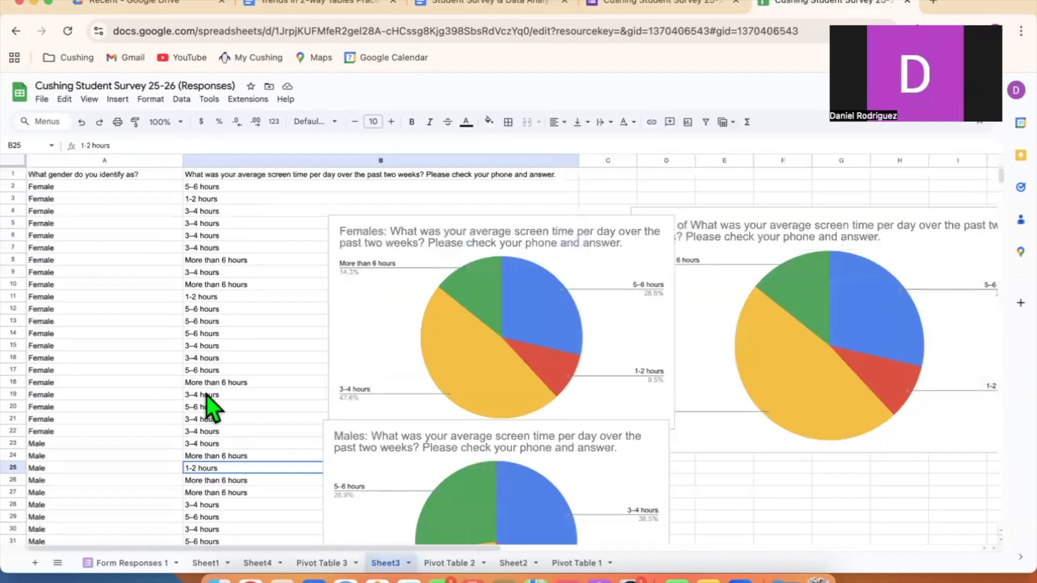
pyautogui.moveTo(400, 281); pyautogui.dragTo(787, 289)
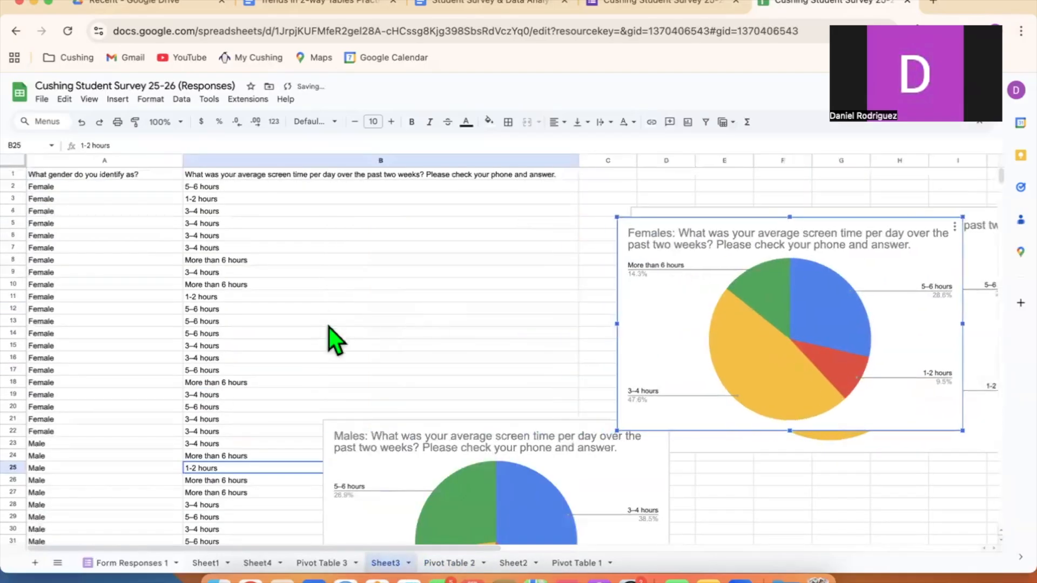
pyautogui.scroll(-2, 346, 400)
pyautogui.click(389, 439)
pyautogui.moveTo(389, 439); pyautogui.dragTo(712, 438)
pyautogui.scroll(3, 351, 357)
# Create a pivot table on a new sheet from the gender and screen time responses in Sheet3 A1:B48, leaving out the non-binary row.
pyautogui.click(294, 312)
pyautogui.moveTo(149, 177); pyautogui.dragTo(147, 310)
pyautogui.moveTo(281, 177); pyautogui.dragTo(283, 287)
pyautogui.click(144, 257)
pyautogui.moveTo(166, 172); pyautogui.dragTo(253, 466)
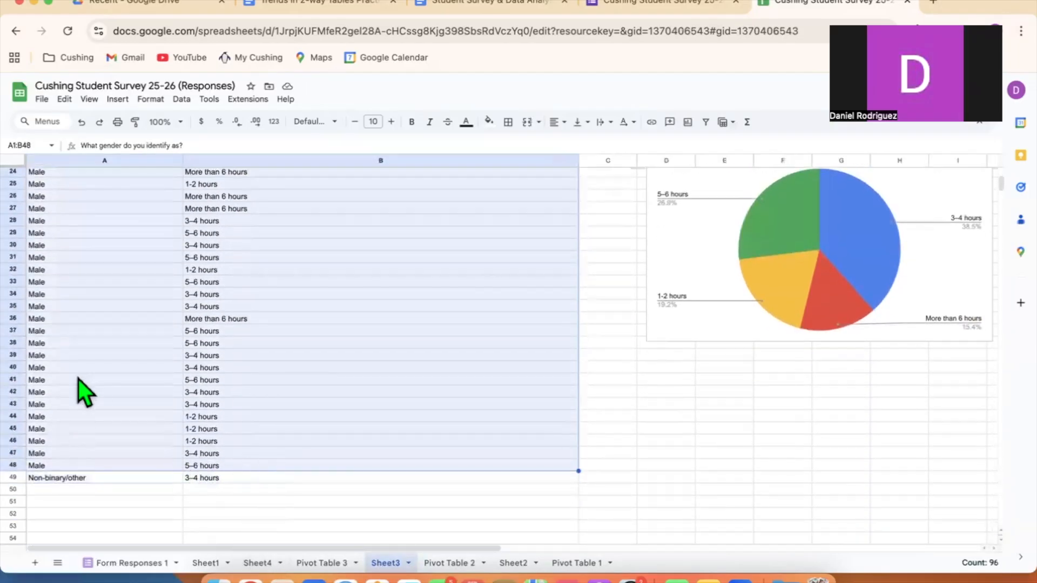
pyautogui.scroll(10, 87, 378)
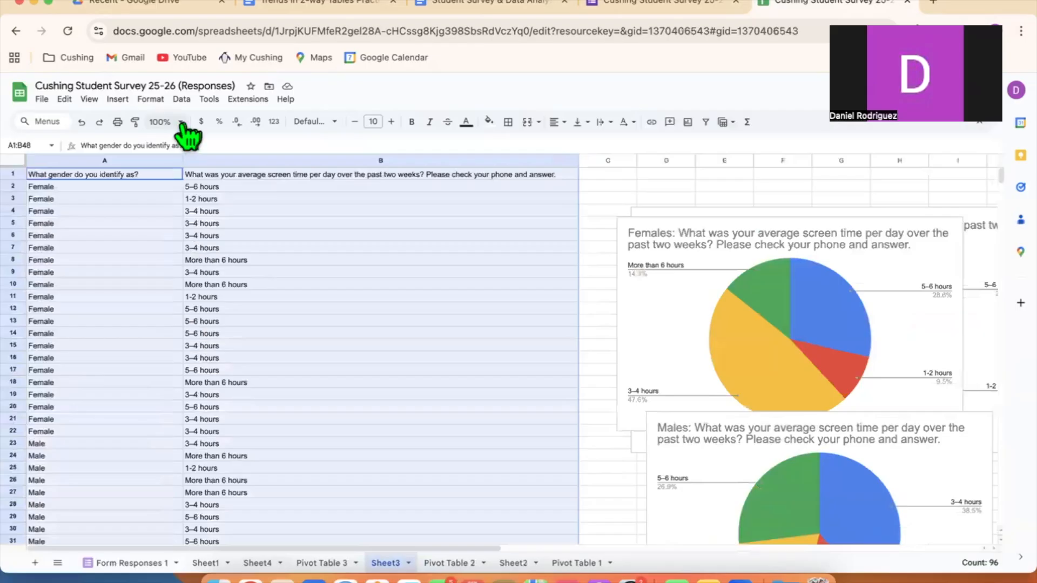
pyautogui.click(119, 99)
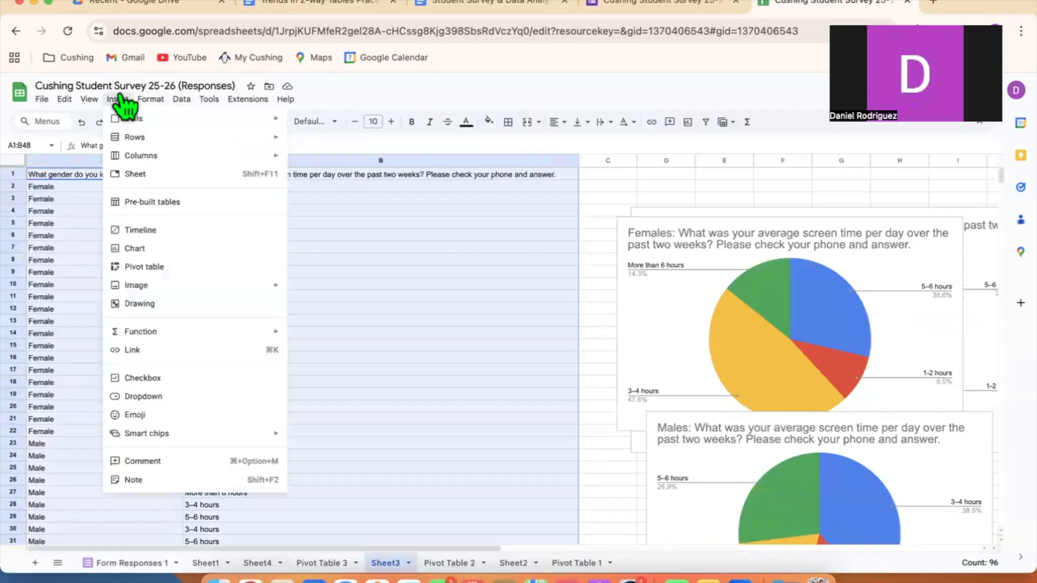
pyautogui.click(149, 269)
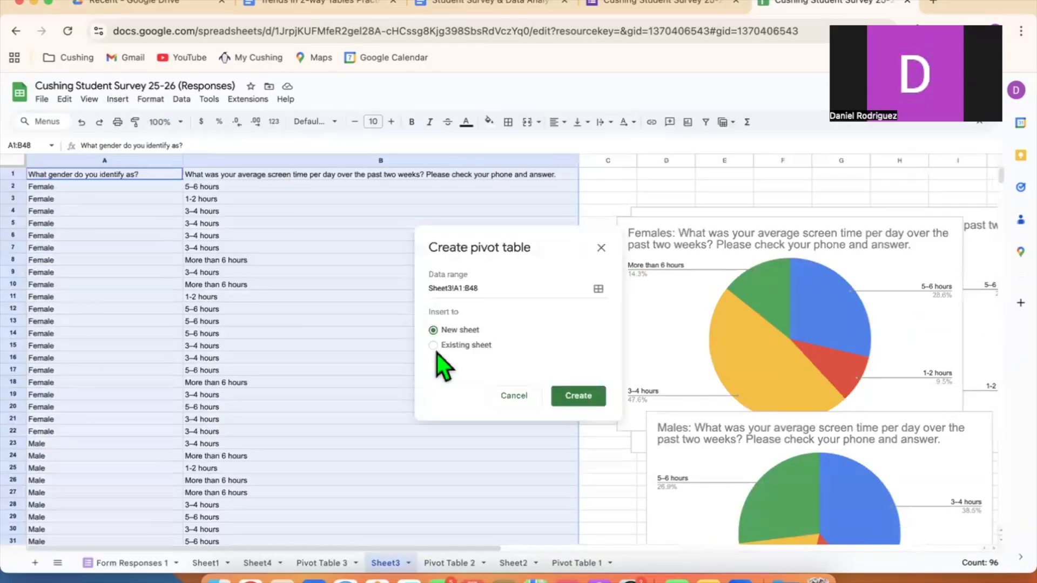
pyautogui.click(581, 402)
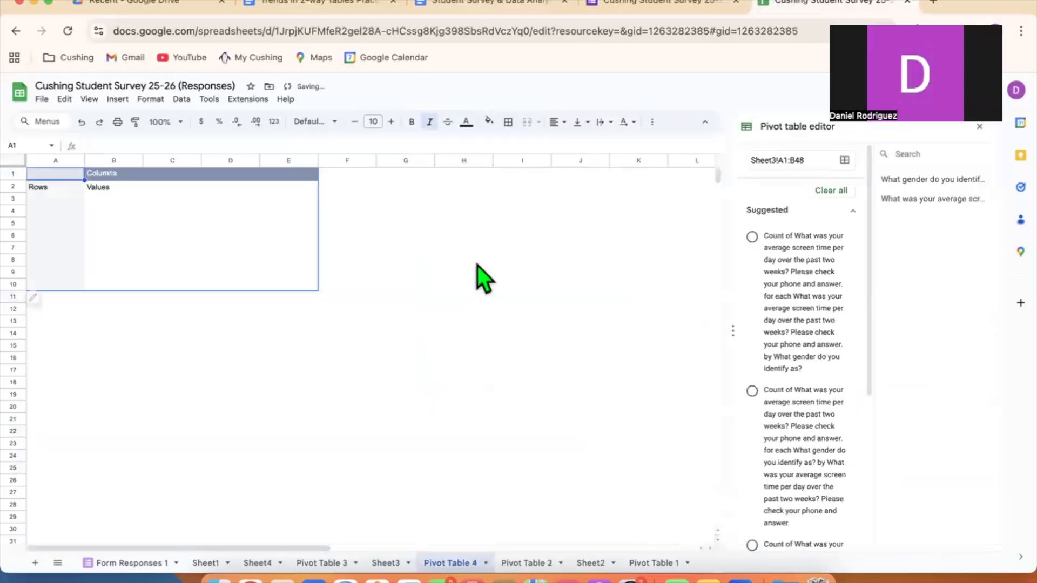
# Set the new pivot table's rows to the gender question and its columns to the average screen time question.
pyautogui.scroll(-5, 800, 313)
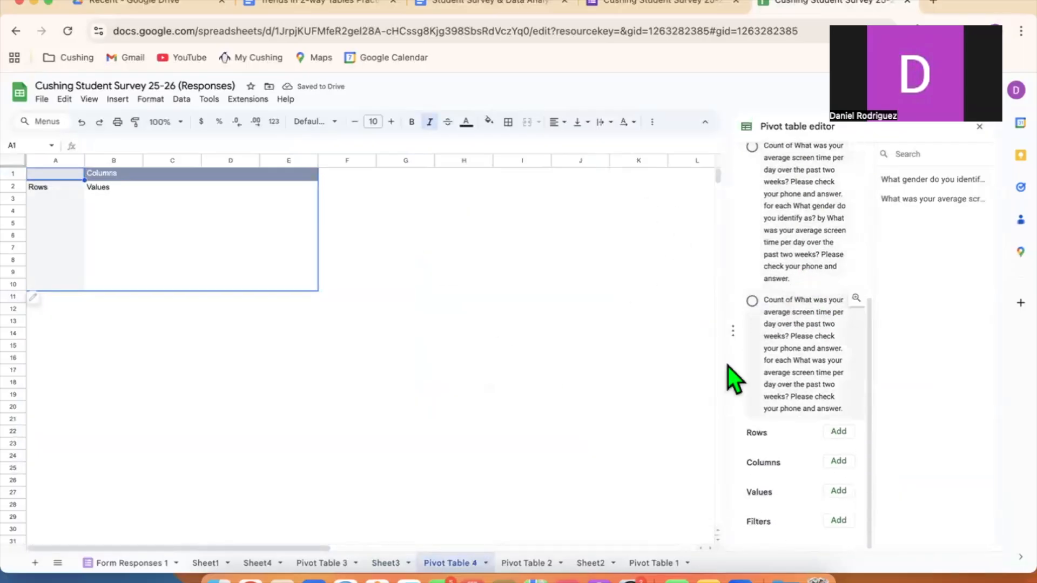
pyautogui.click(838, 433)
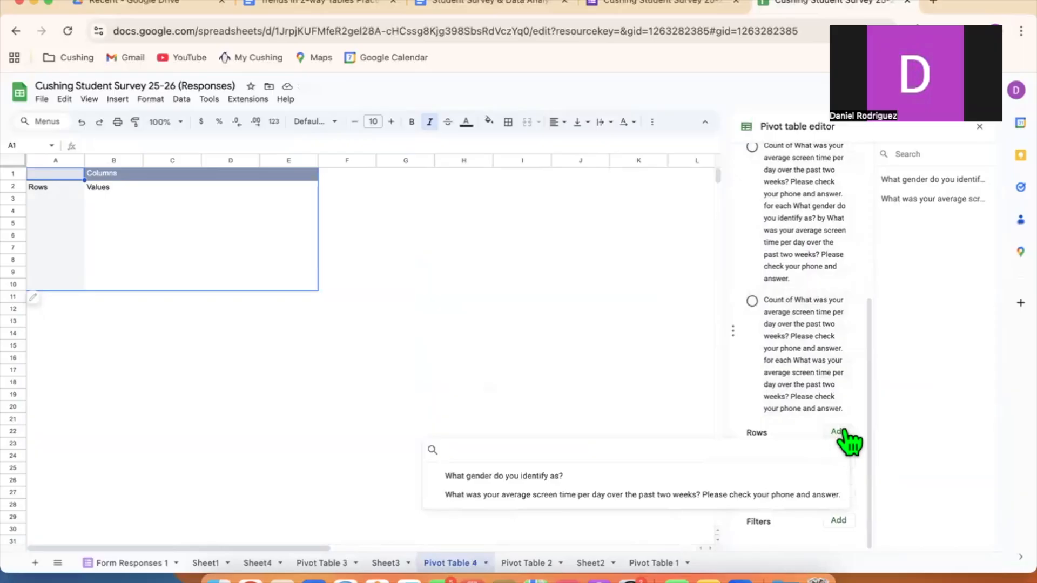
pyautogui.click(546, 476)
pyautogui.scroll(-3, 790, 428)
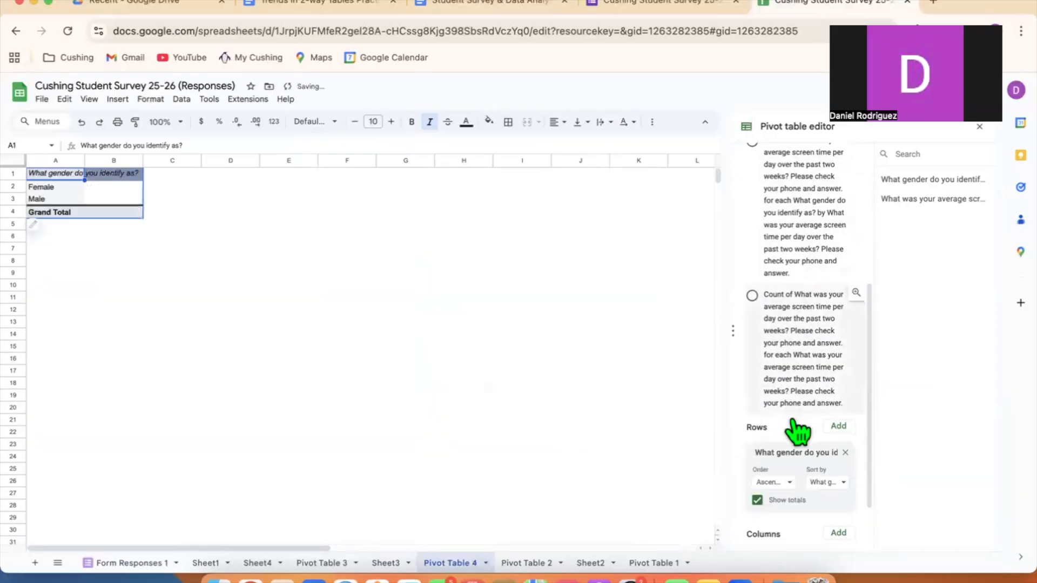
pyautogui.click(838, 461)
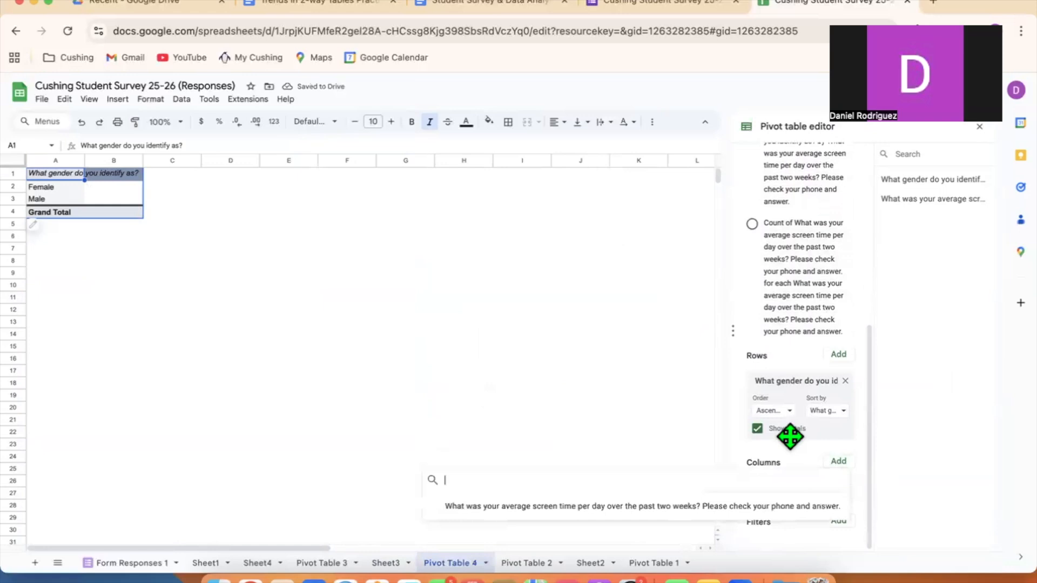
pyautogui.click(776, 508)
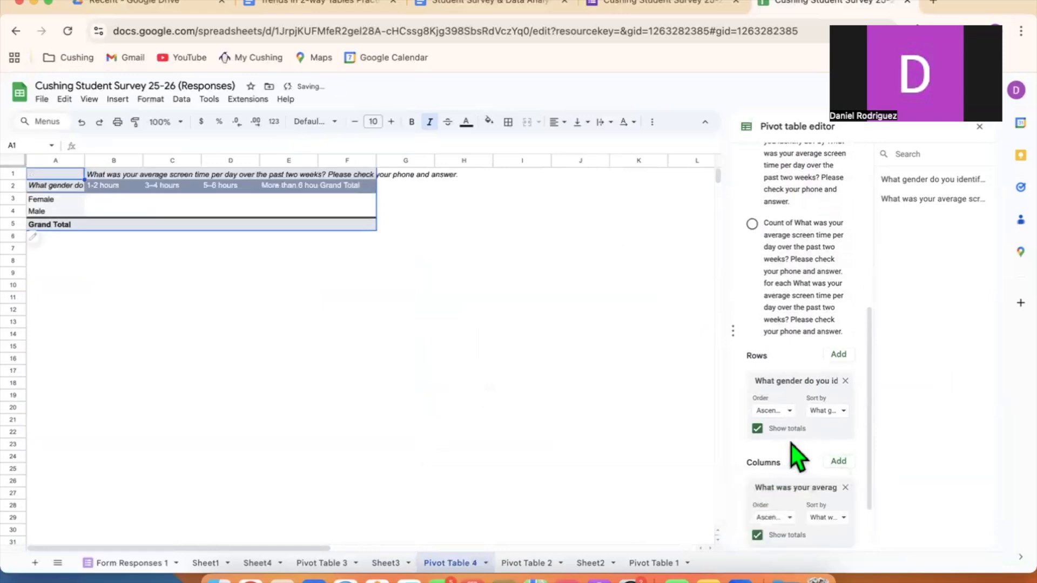
# Add the gender question as the pivot table's values and show them as % of row.
pyautogui.scroll(-2, 792, 443)
pyautogui.click(838, 490)
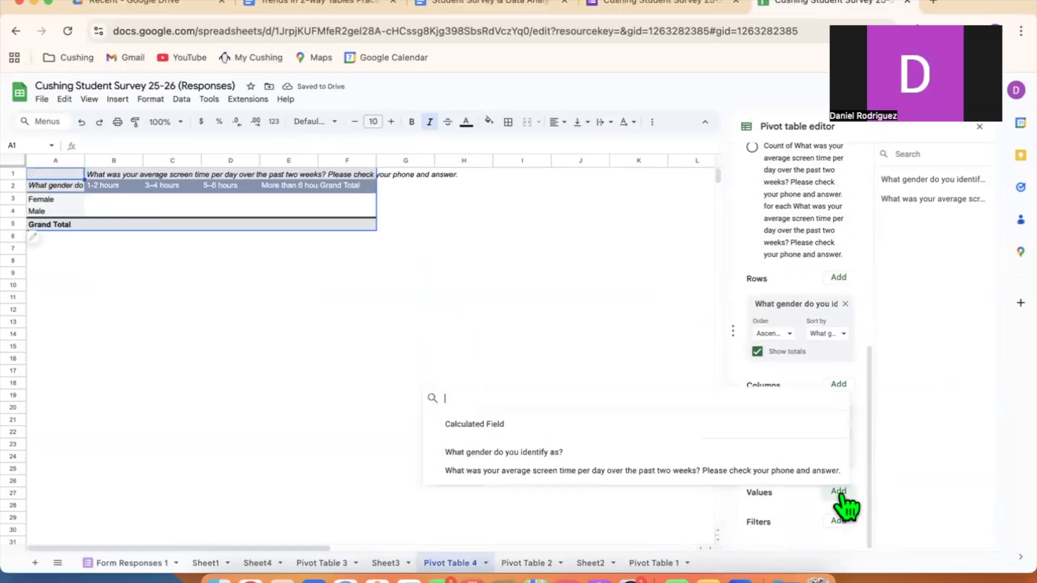
pyautogui.click(776, 454)
pyautogui.scroll(-2, 815, 444)
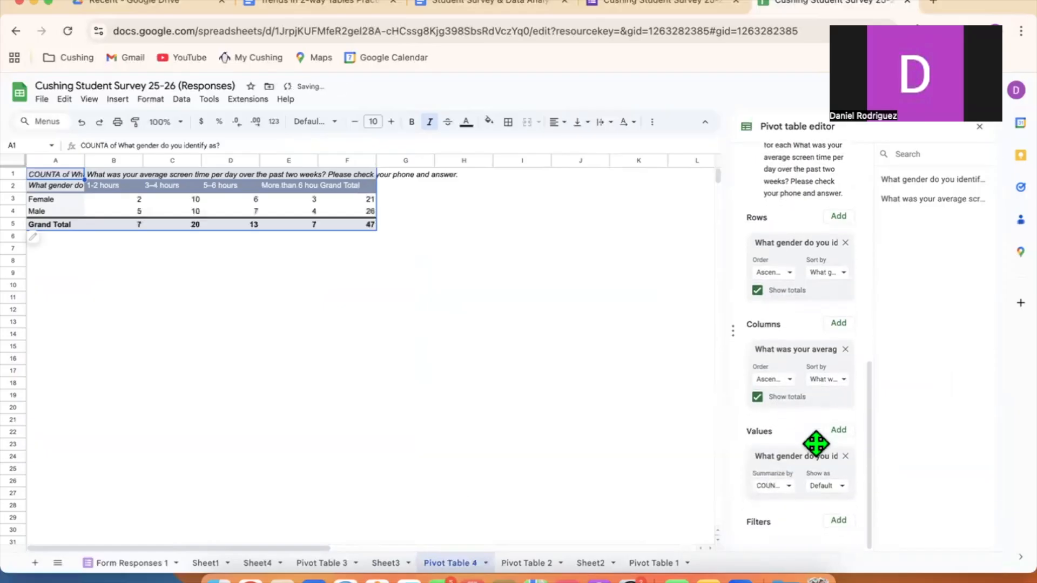
pyautogui.click(825, 486)
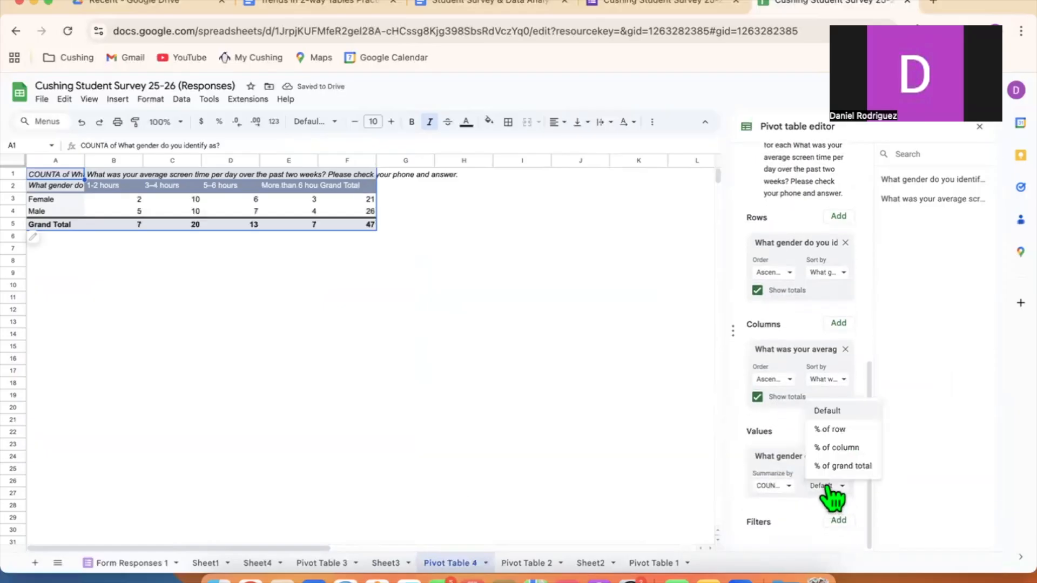
pyautogui.click(835, 429)
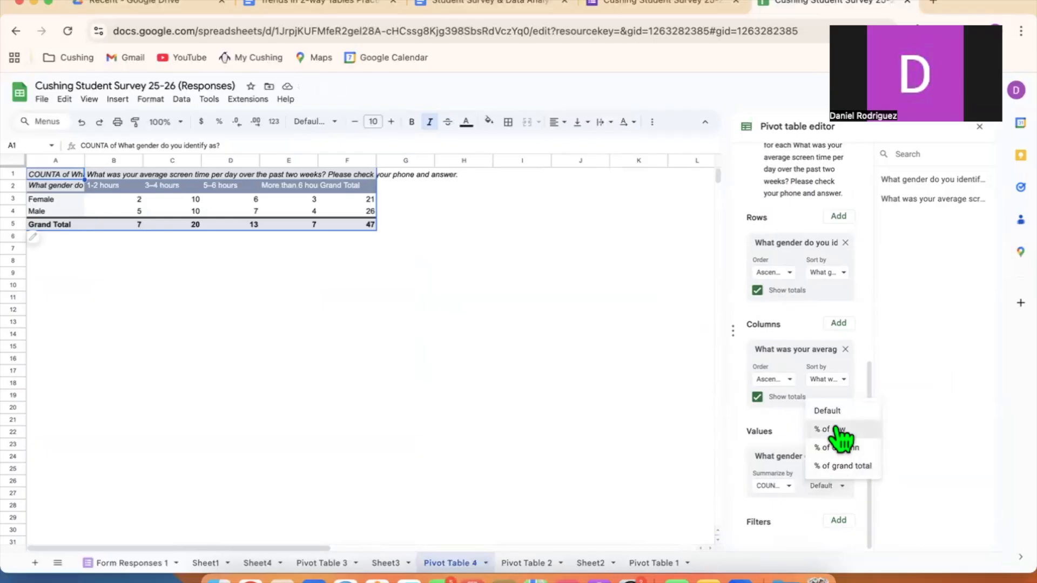